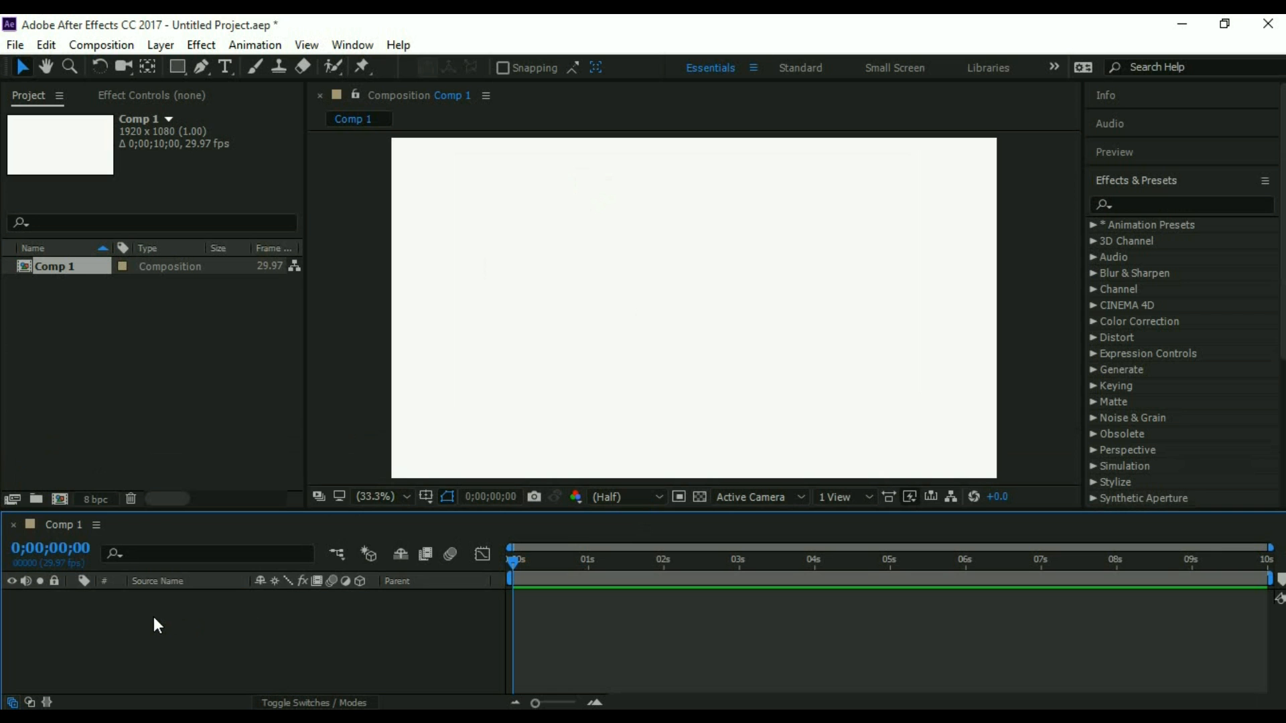
# Create a text layer in the composition reading GLITCH LOGO with ANIMATION on the line below.
pyautogui.rightClick(156, 624)
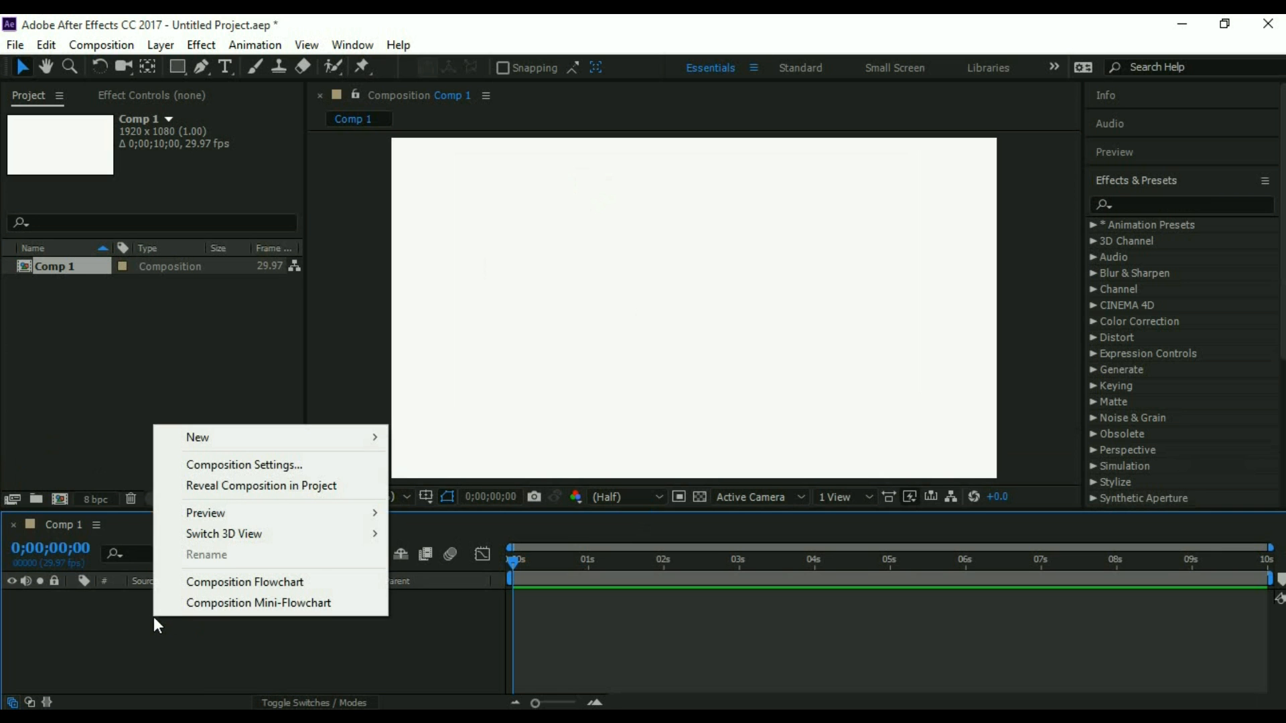
pyautogui.click(139, 620)
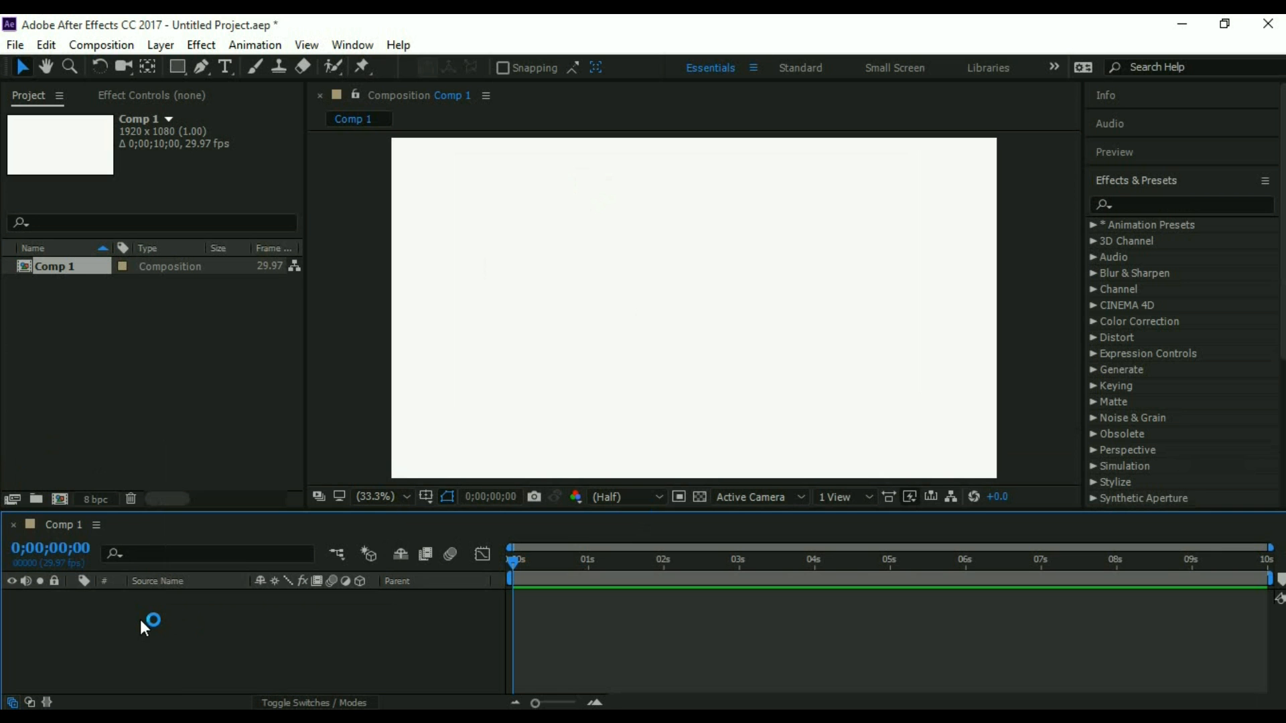
pyautogui.click(223, 71)
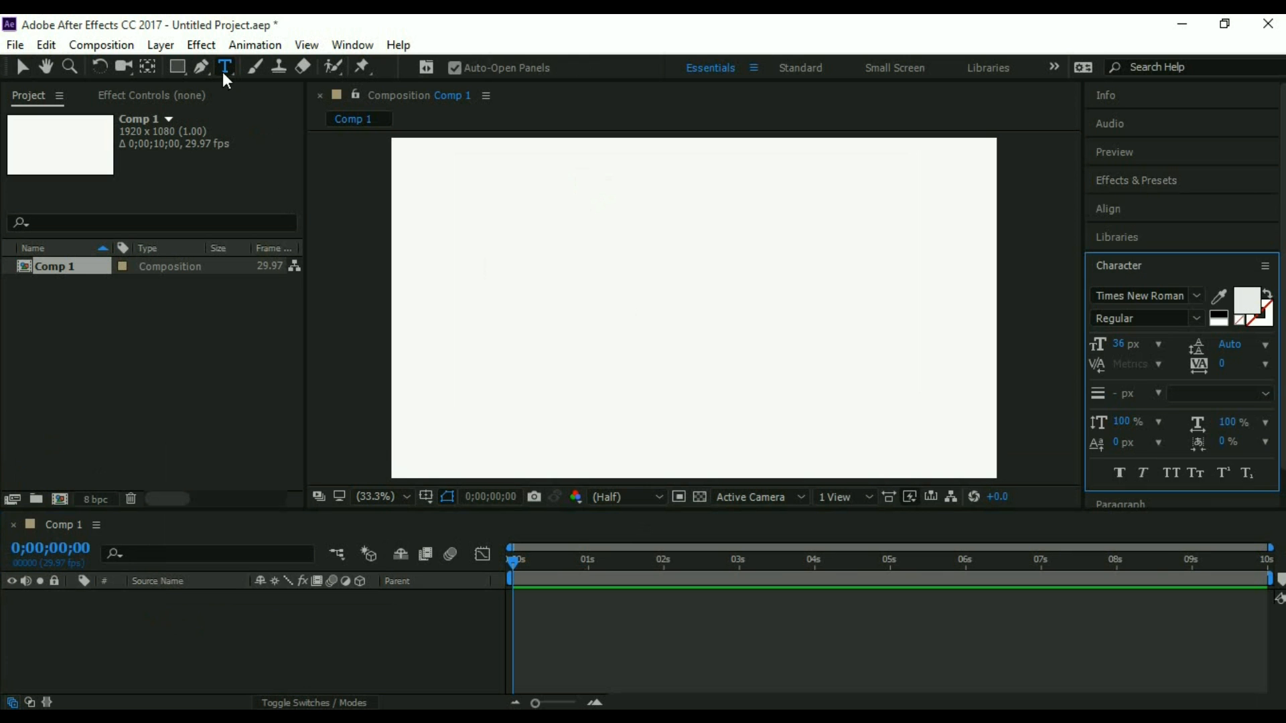
pyautogui.click(610, 279)
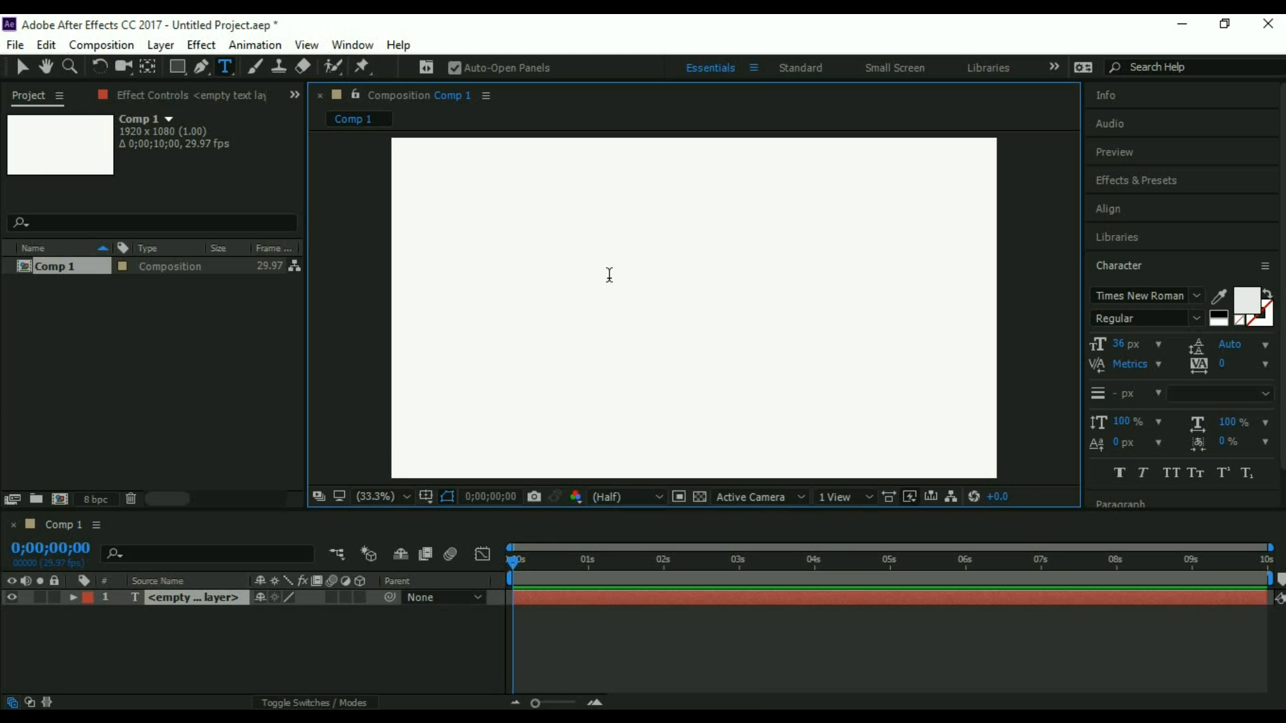
pyautogui.write('THE')
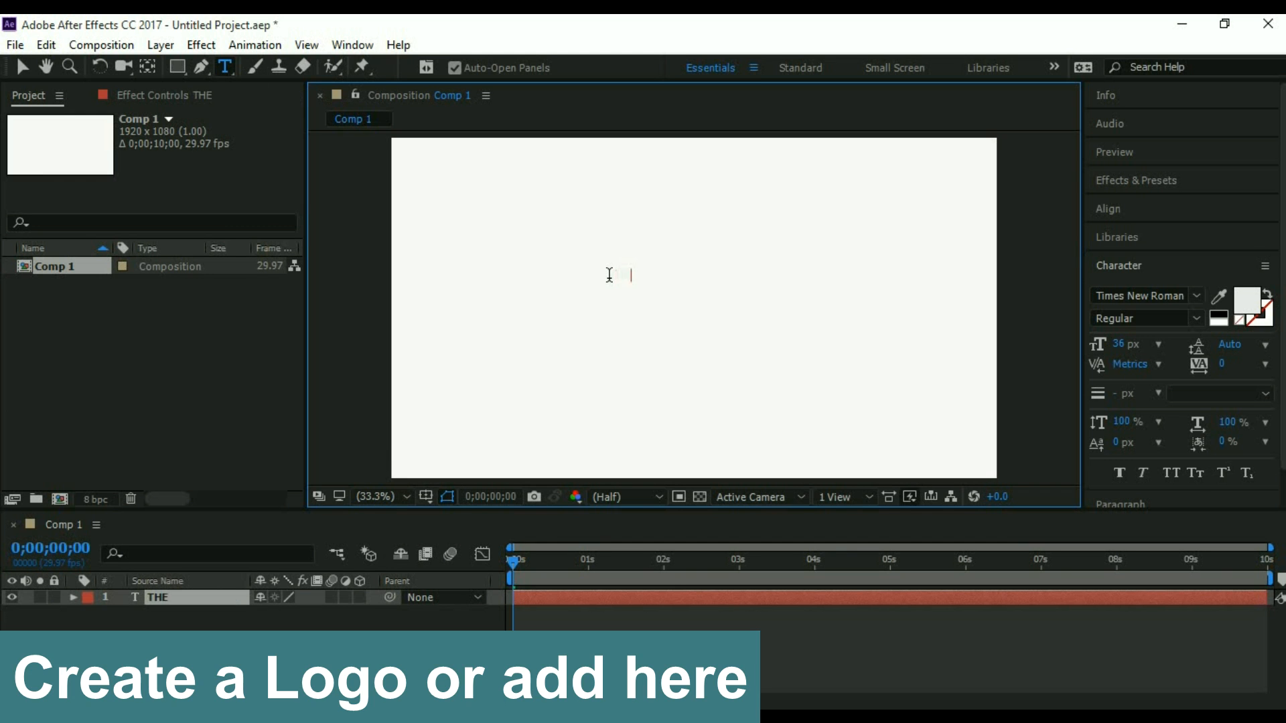
pyautogui.press('Return')
pyautogui.write('GLITCH')
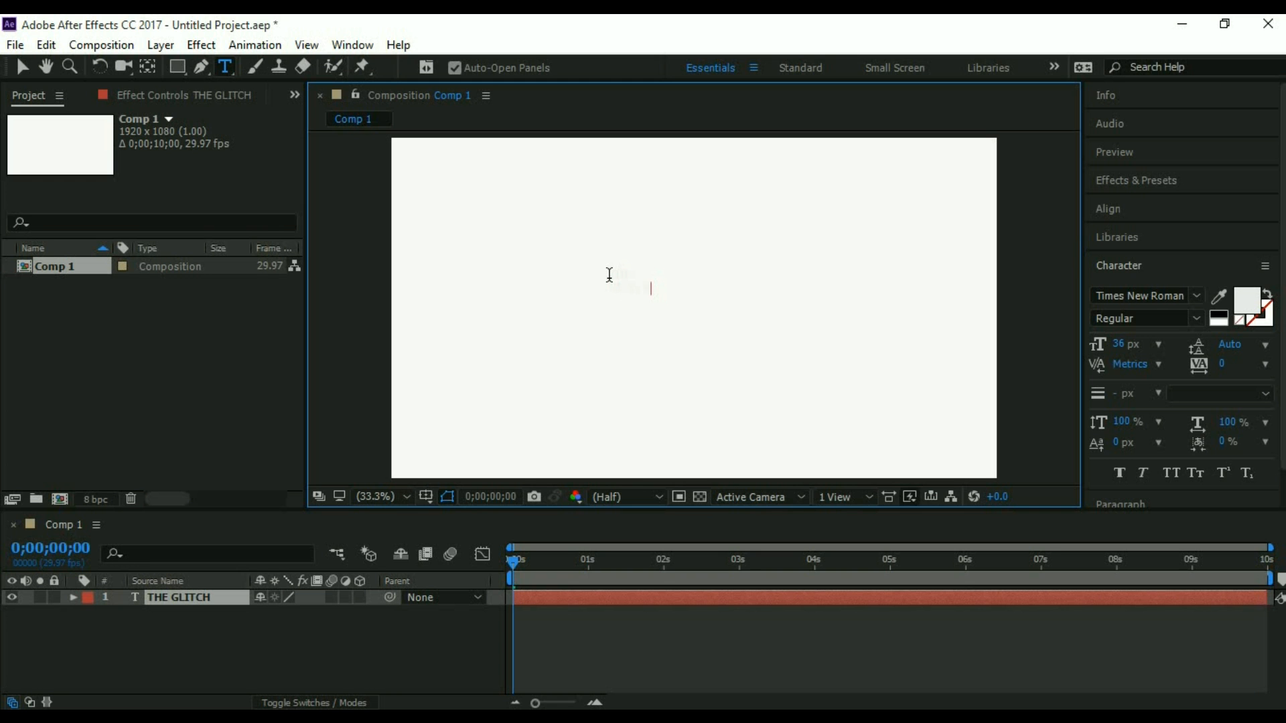
pyautogui.write(' LOGO')
pyautogui.press('Return')
pyautogui.write('ANIMATION')
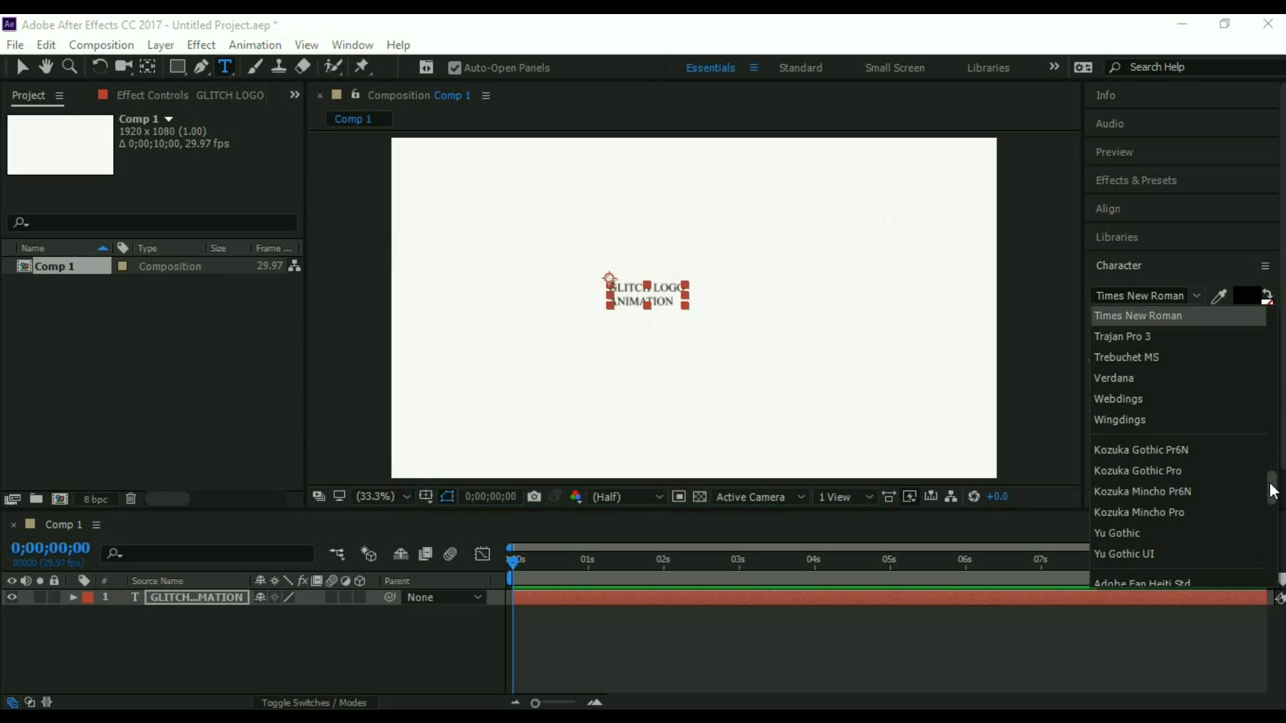
# Set the text layer's font to Arial and enlarge the GLITCH LOGO line to 76 px.
pyautogui.moveTo(1272, 491); pyautogui.dragTo(1259, 278)
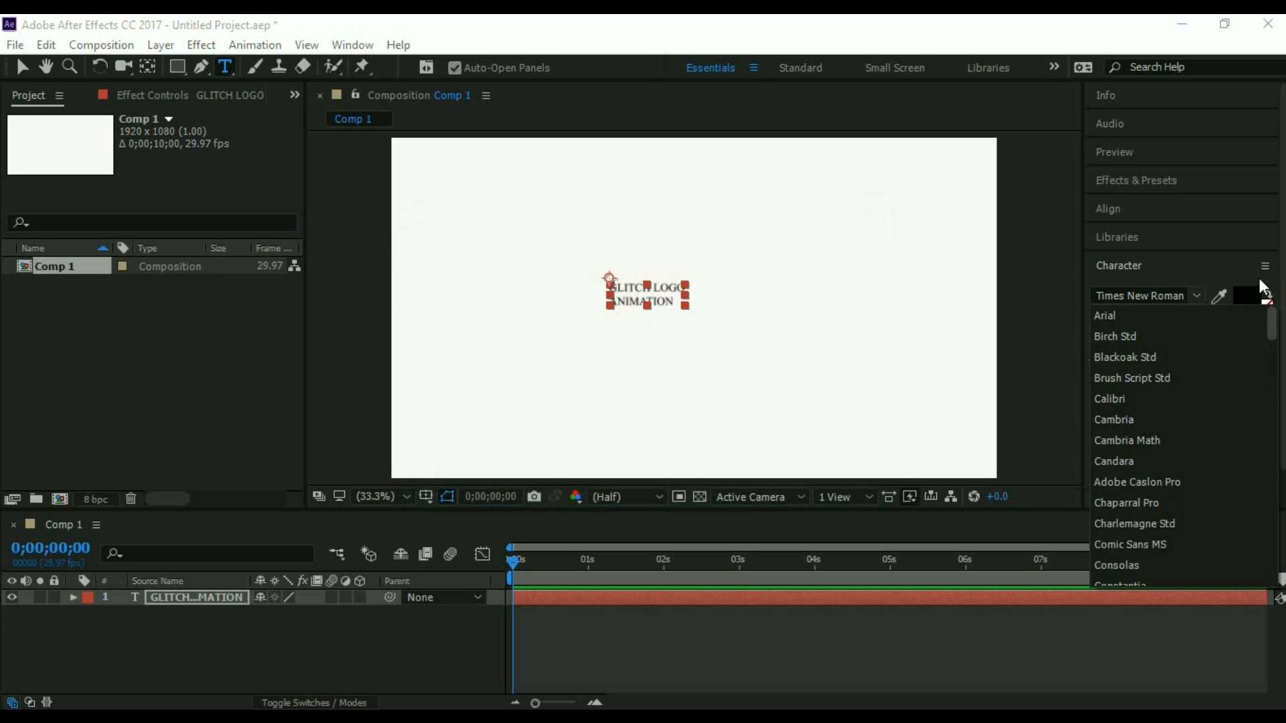
pyautogui.click(1129, 314)
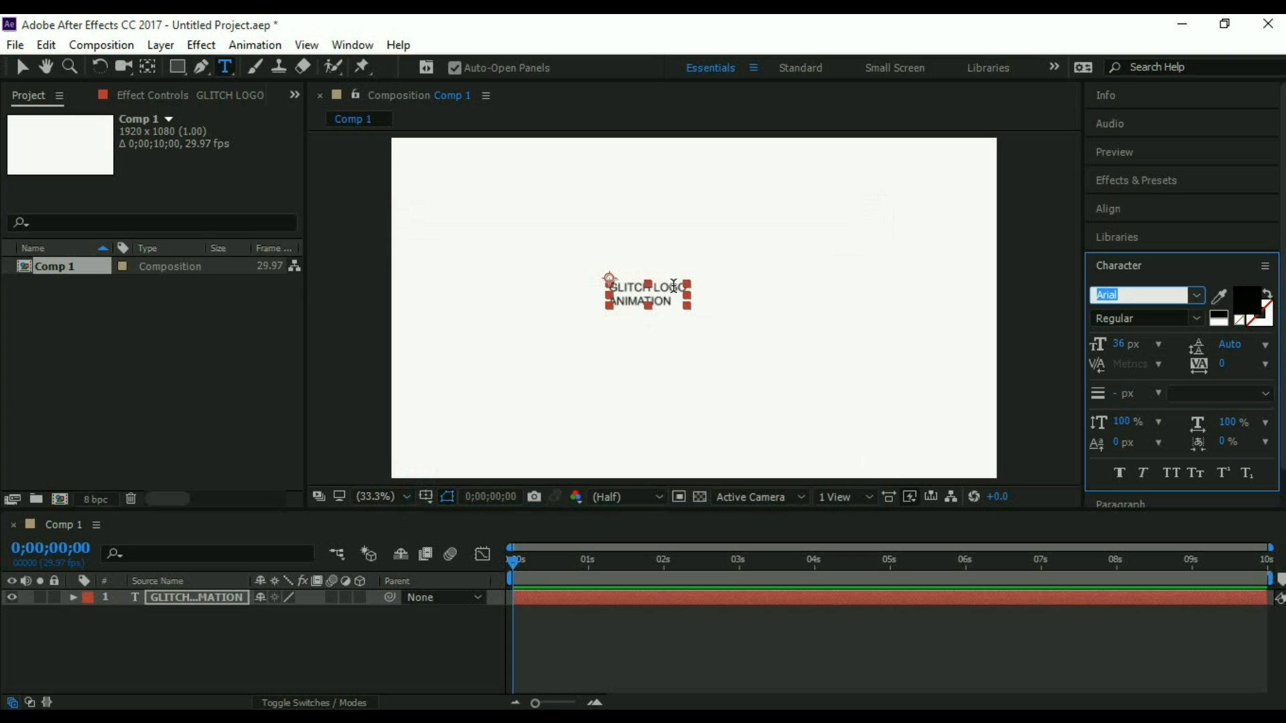
pyautogui.doubleClick(673, 286)
pyautogui.moveTo(689, 286); pyautogui.dragTo(606, 286)
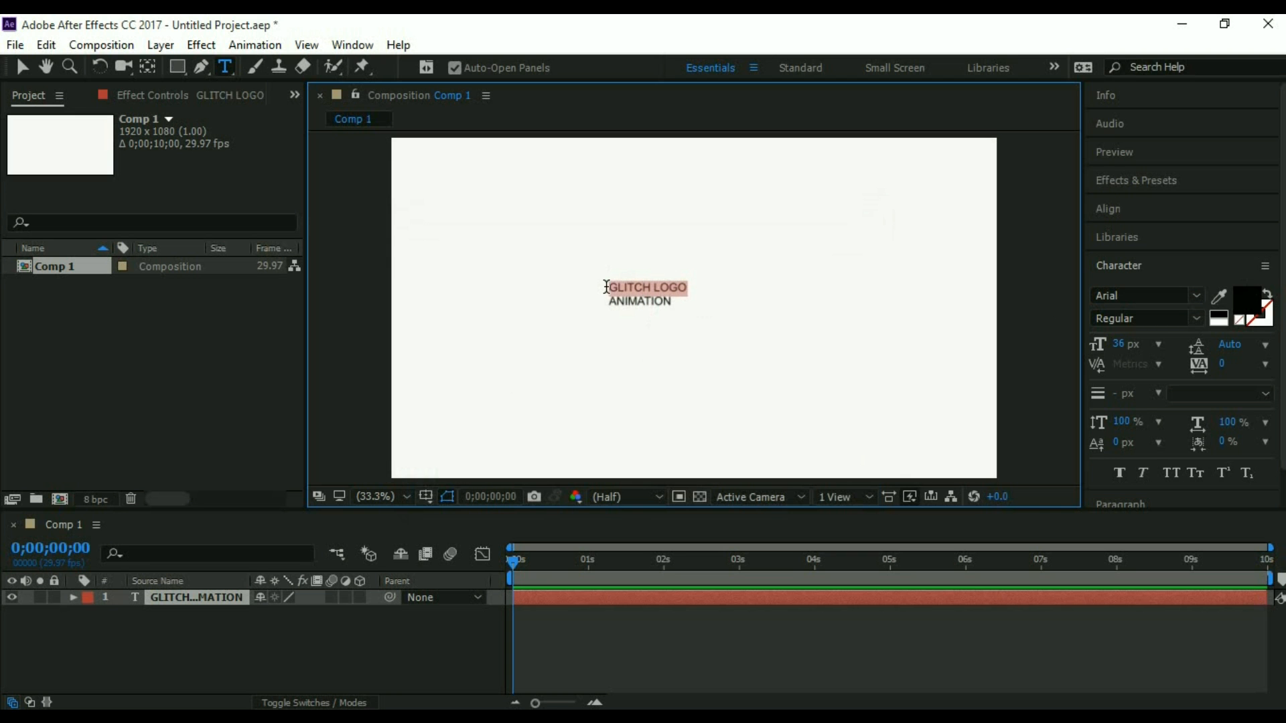
pyautogui.moveTo(1120, 344); pyautogui.dragTo(1171, 349)
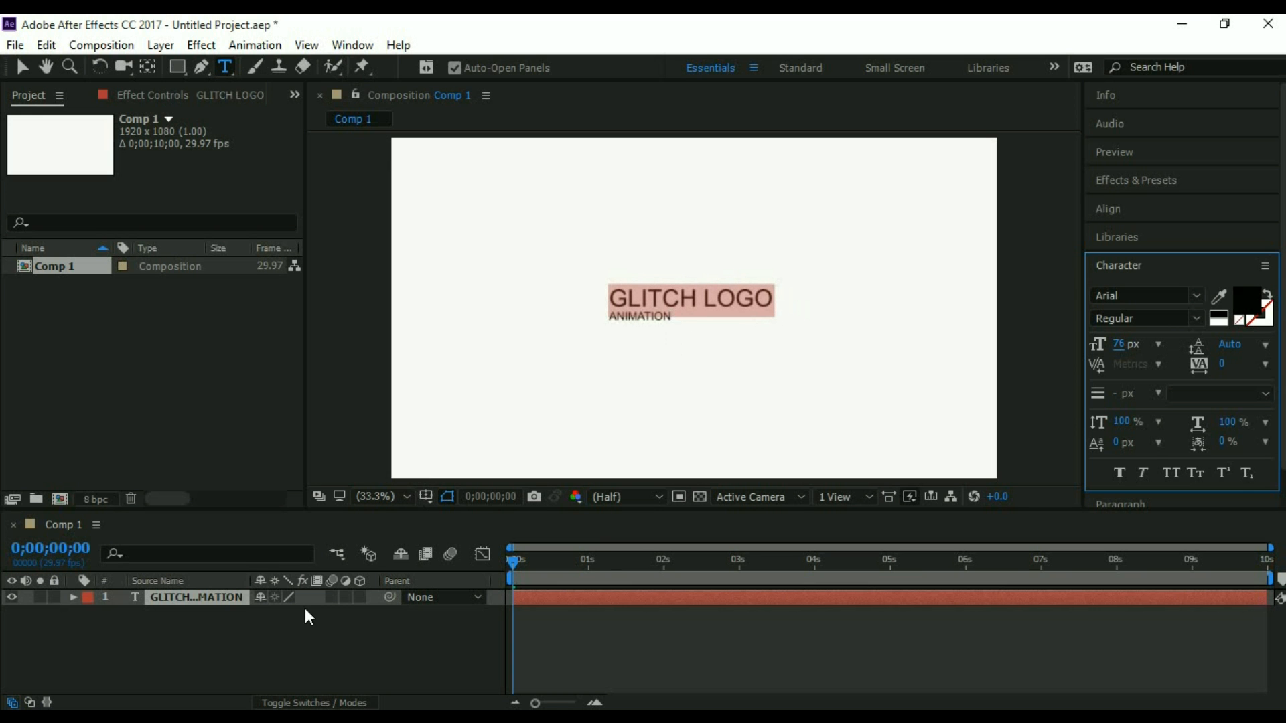
pyautogui.click(261, 646)
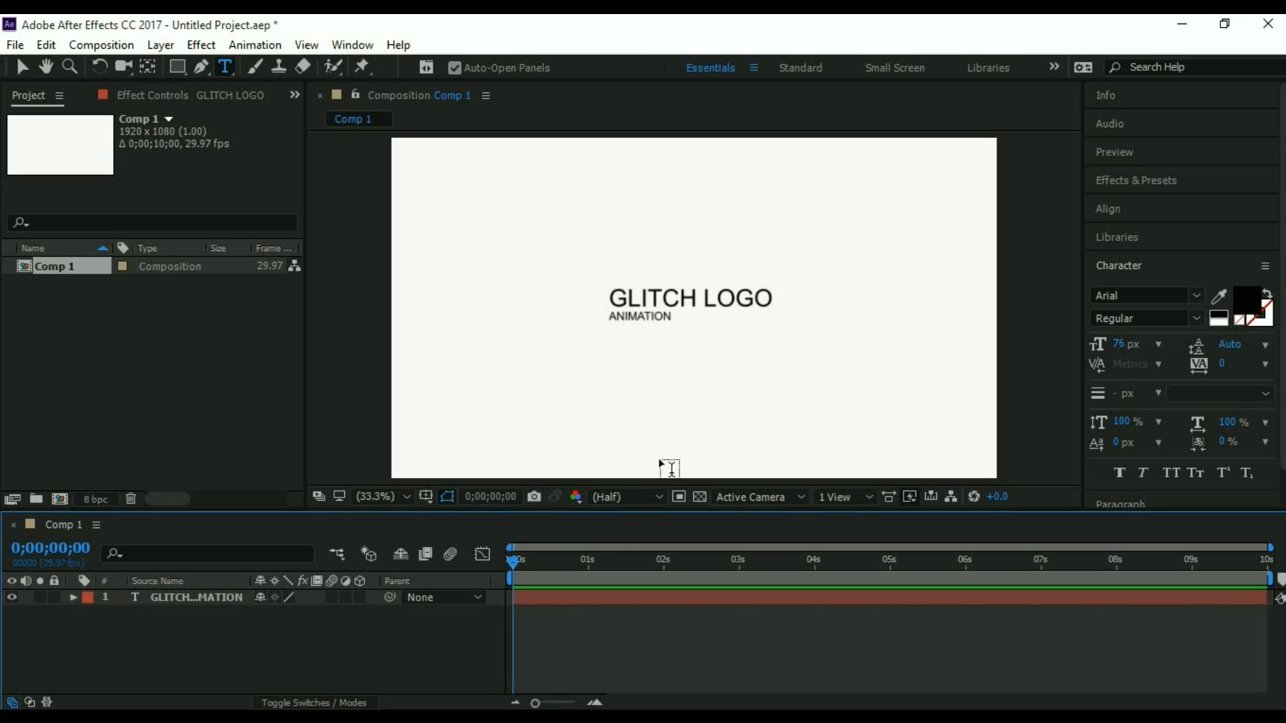
# Indent the ANIMATION line slightly beneath GLITCH LOGO with leading space.
pyautogui.click(610, 315)
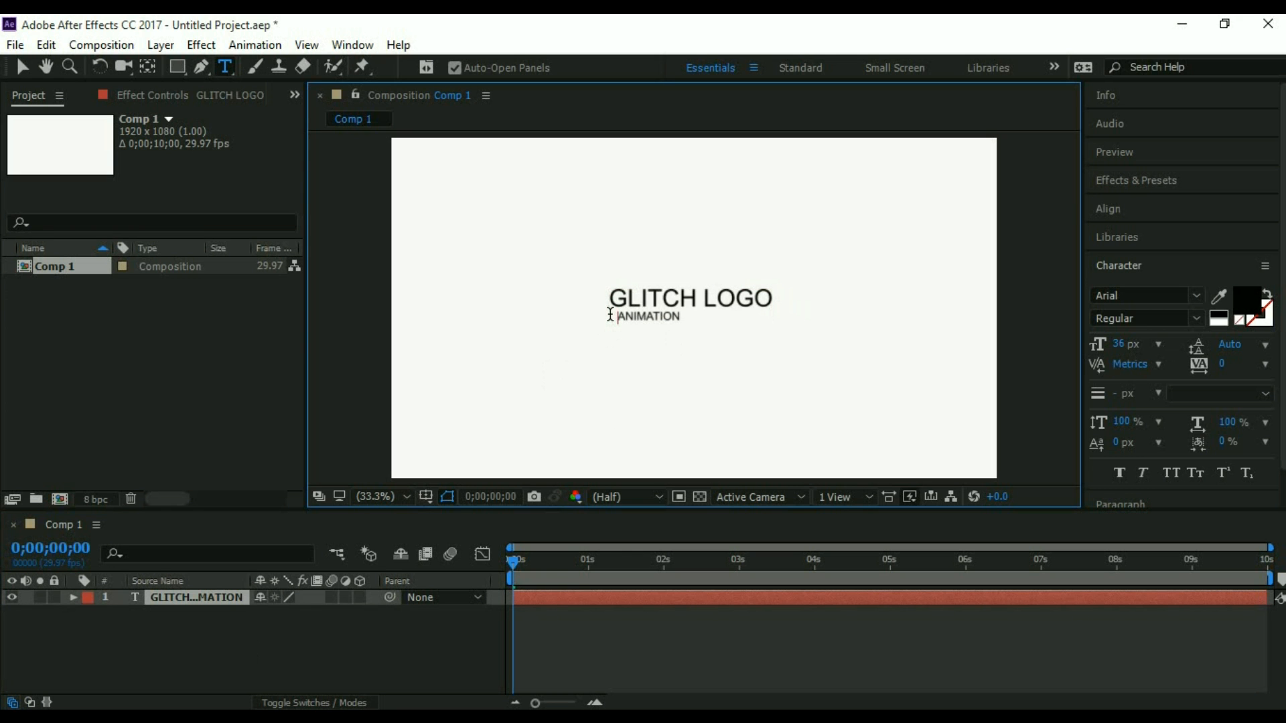
pyautogui.press('BackSpace')
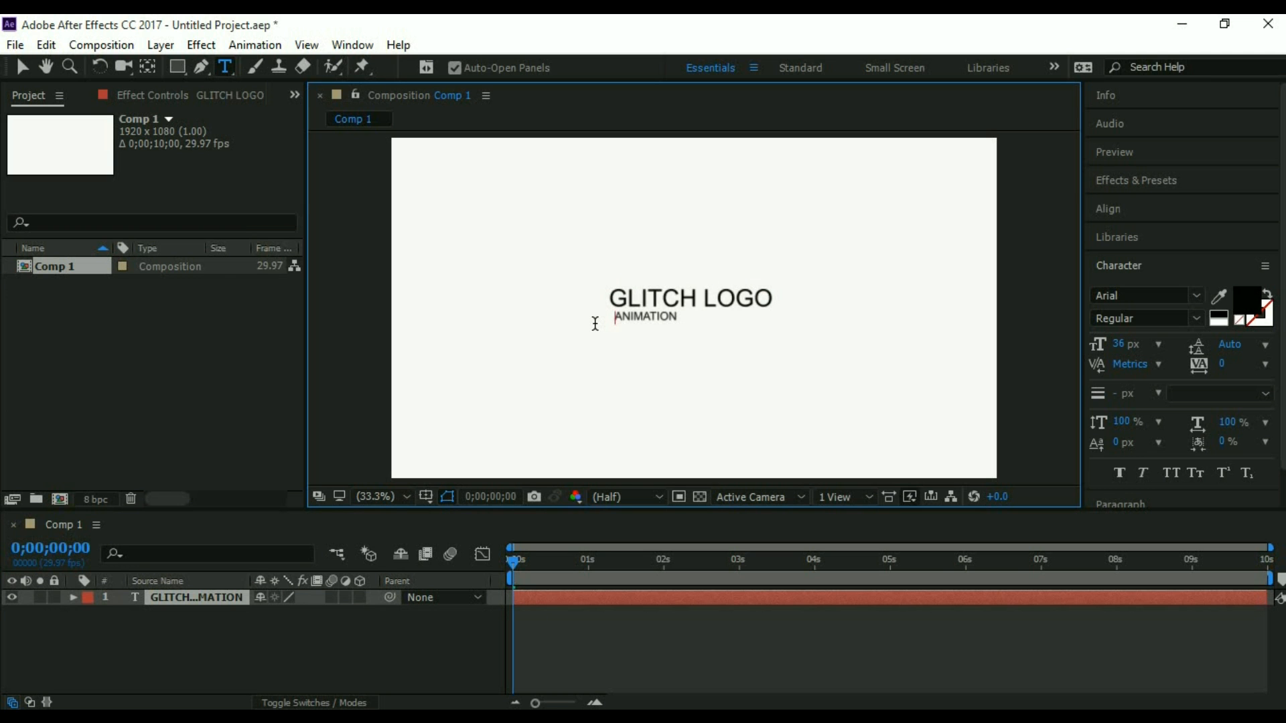
pyautogui.click(425, 637)
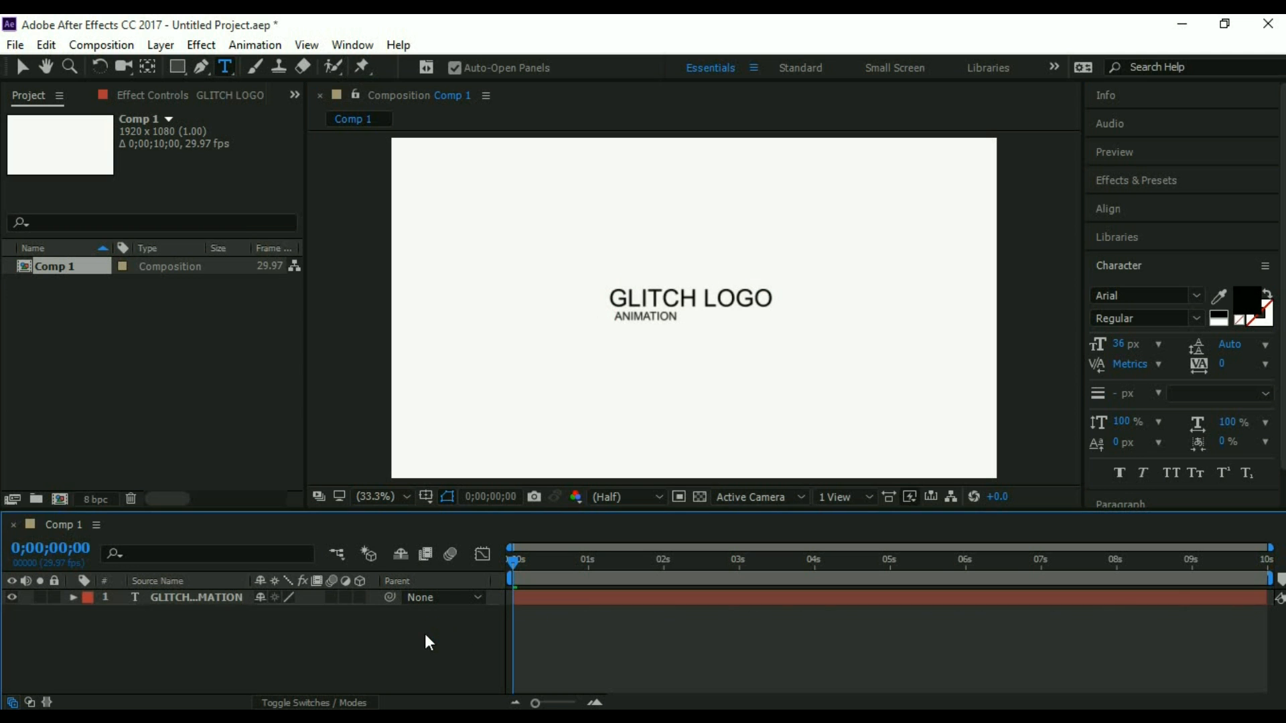
# Add a separate text layer reading The above GLITCH LOGO and set its size to 41 px.
pyautogui.click(621, 248)
pyautogui.write('the')
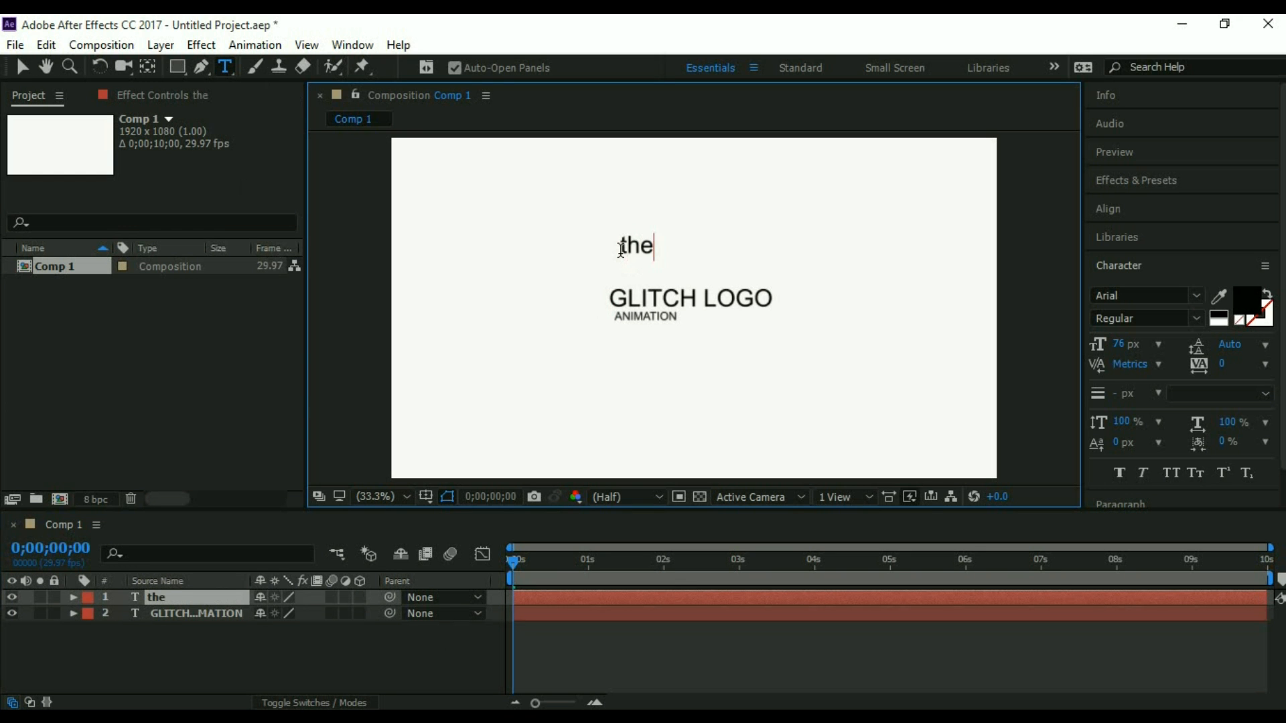
pyautogui.press('BackSpace')
pyautogui.press('BackSpace')
pyautogui.press('BackSpace')
pyautogui.write('The')
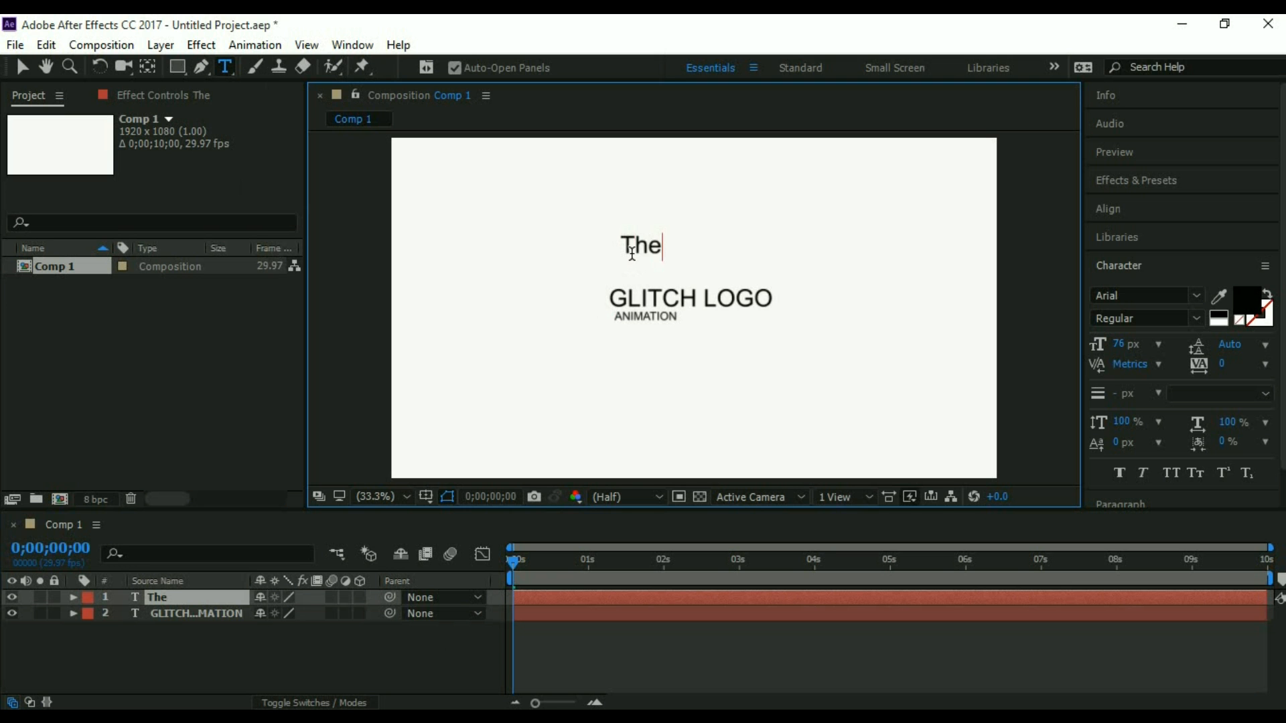
pyautogui.moveTo(665, 246); pyautogui.dragTo(603, 251)
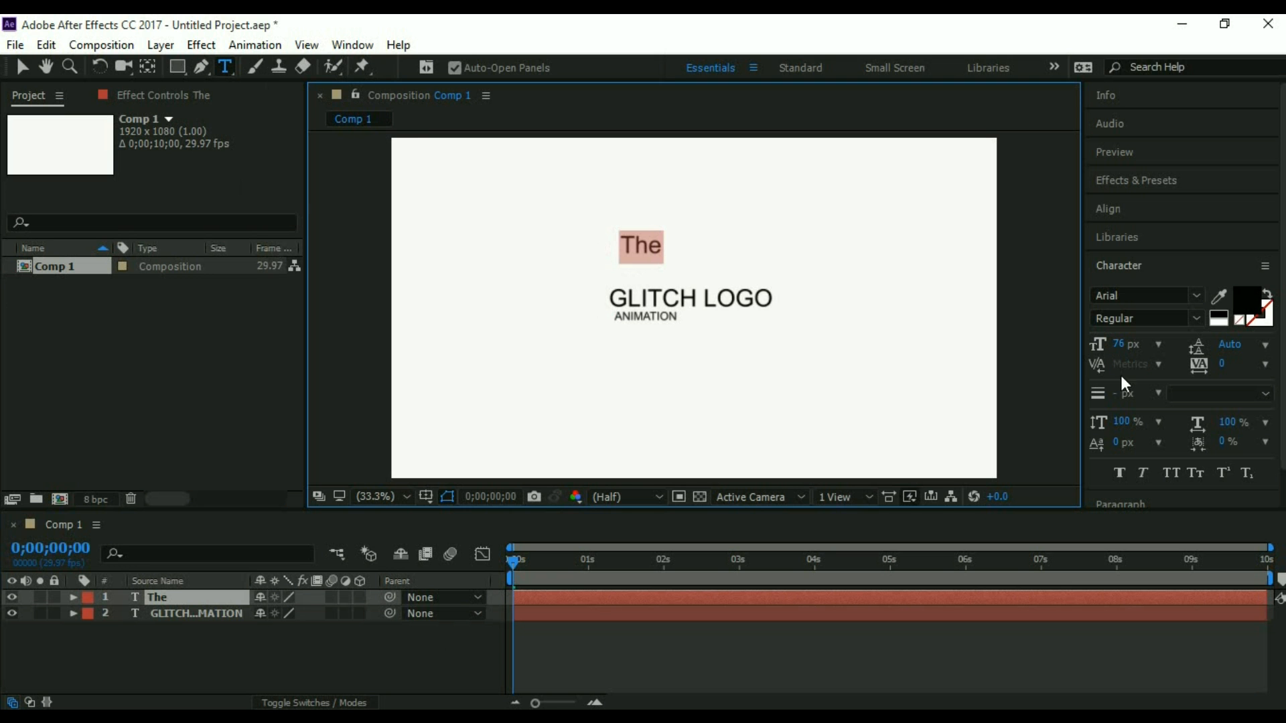
pyautogui.moveTo(1118, 345); pyautogui.dragTo(1090, 354)
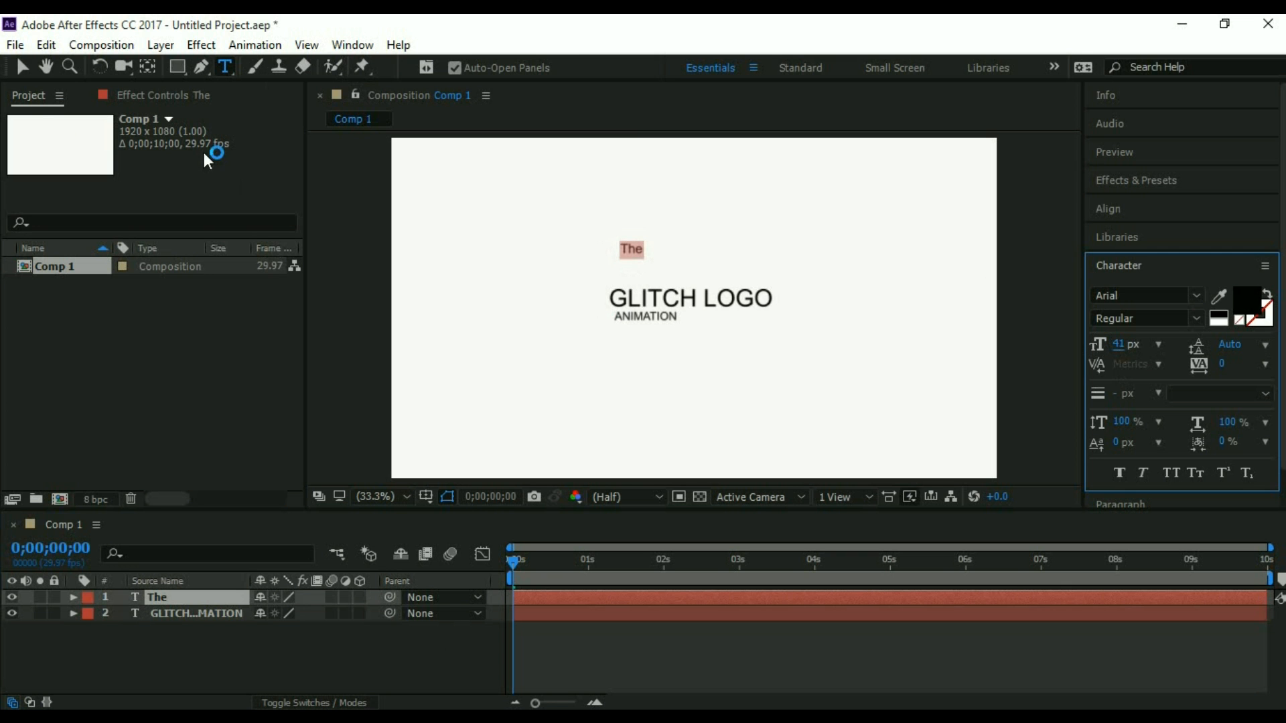
pyautogui.click(22, 67)
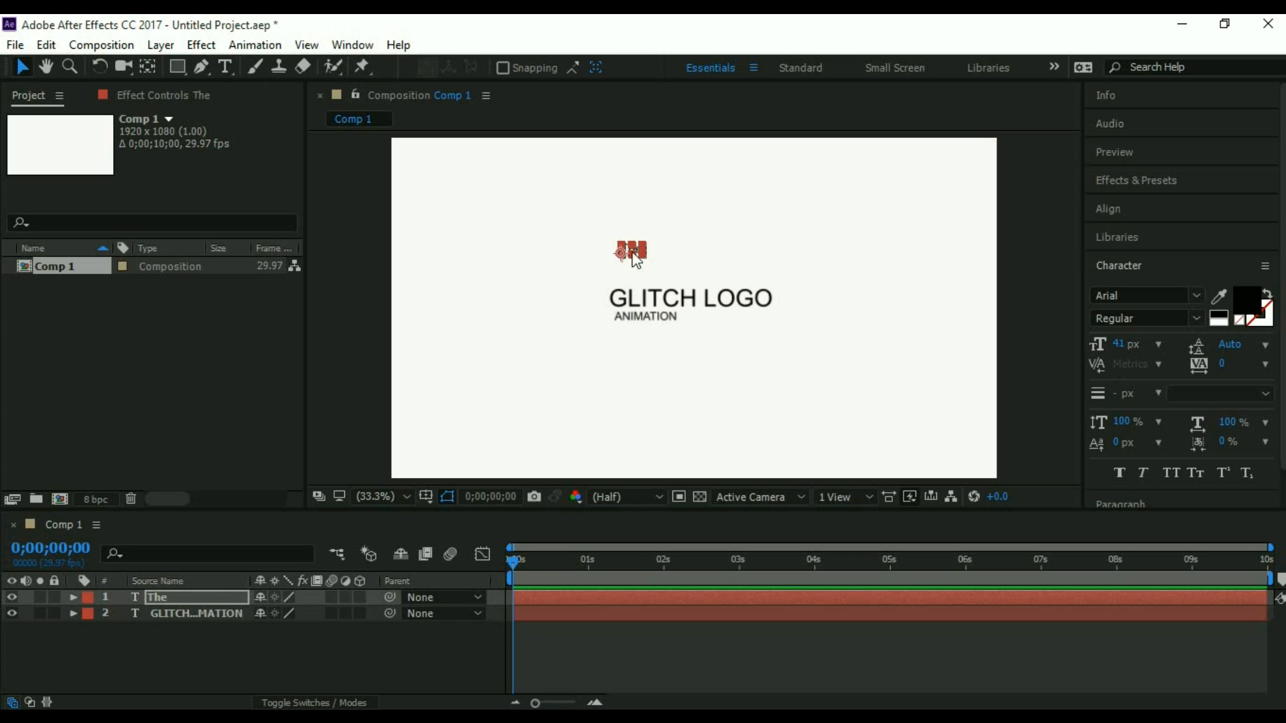
pyautogui.click(630, 268)
pyautogui.moveTo(629, 270); pyautogui.dragTo(627, 276)
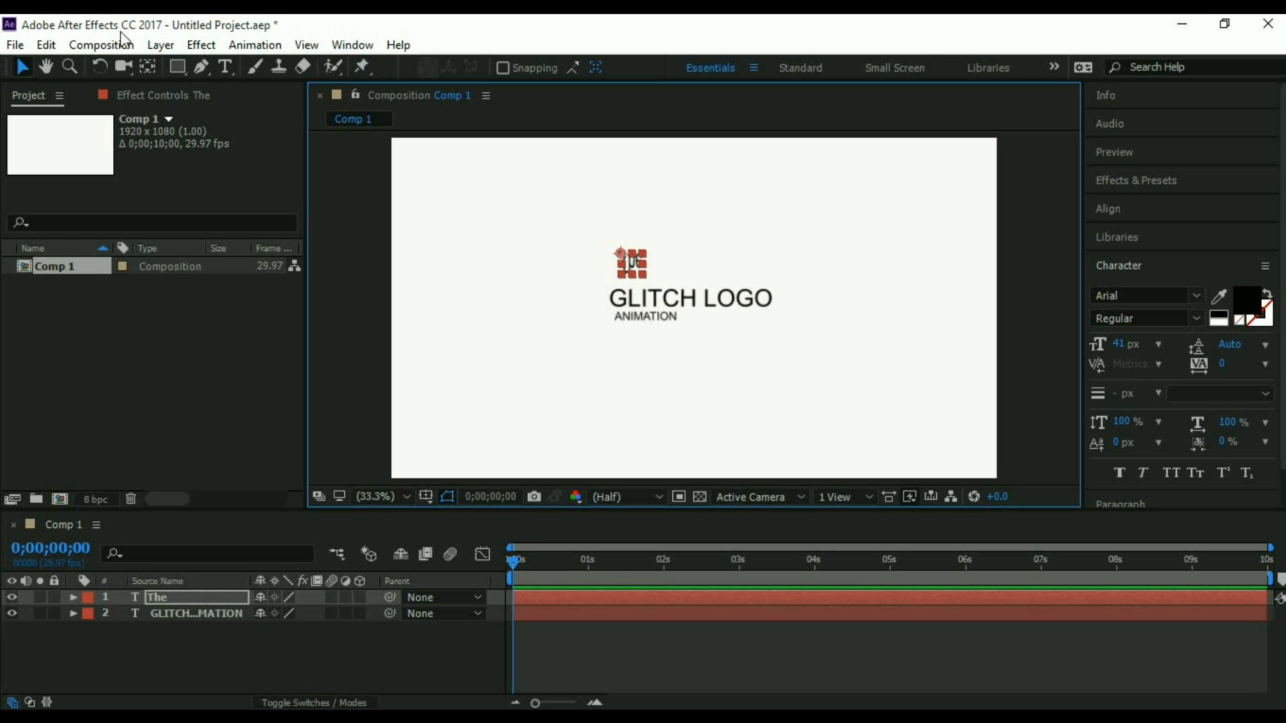
pyautogui.click(48, 46)
pyautogui.click(64, 67)
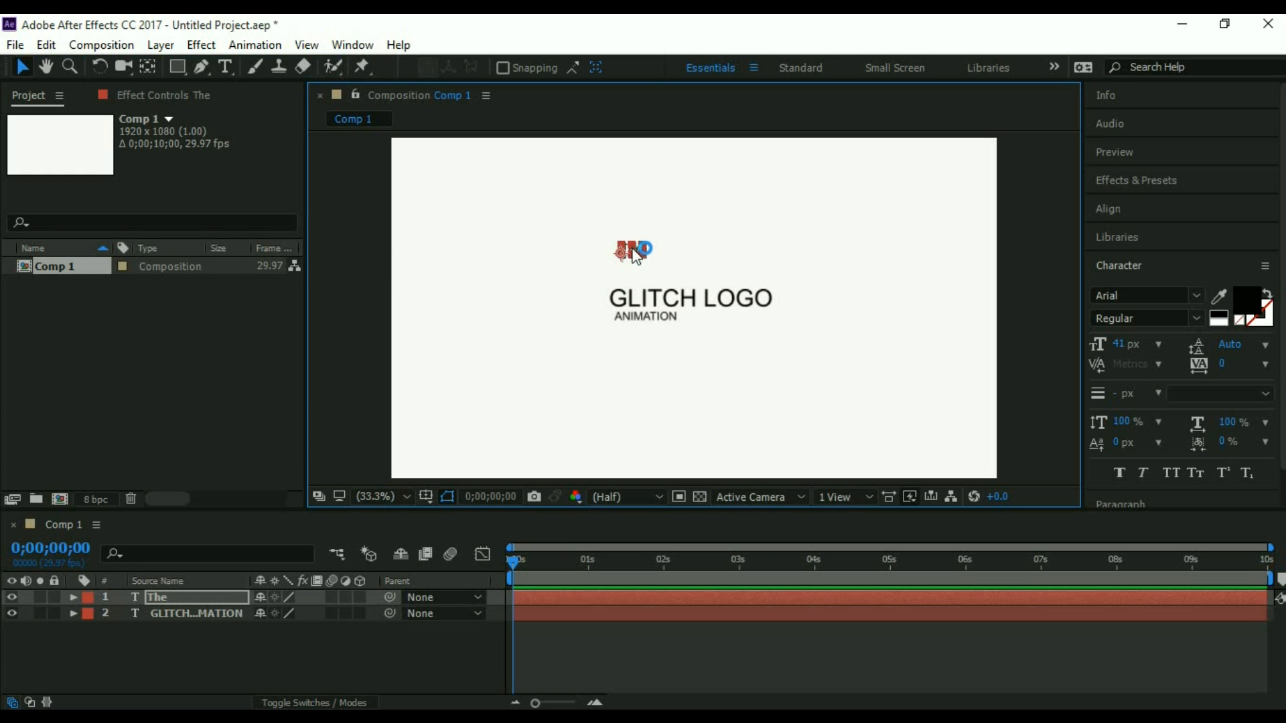
pyautogui.moveTo(631, 248); pyautogui.dragTo(630, 256)
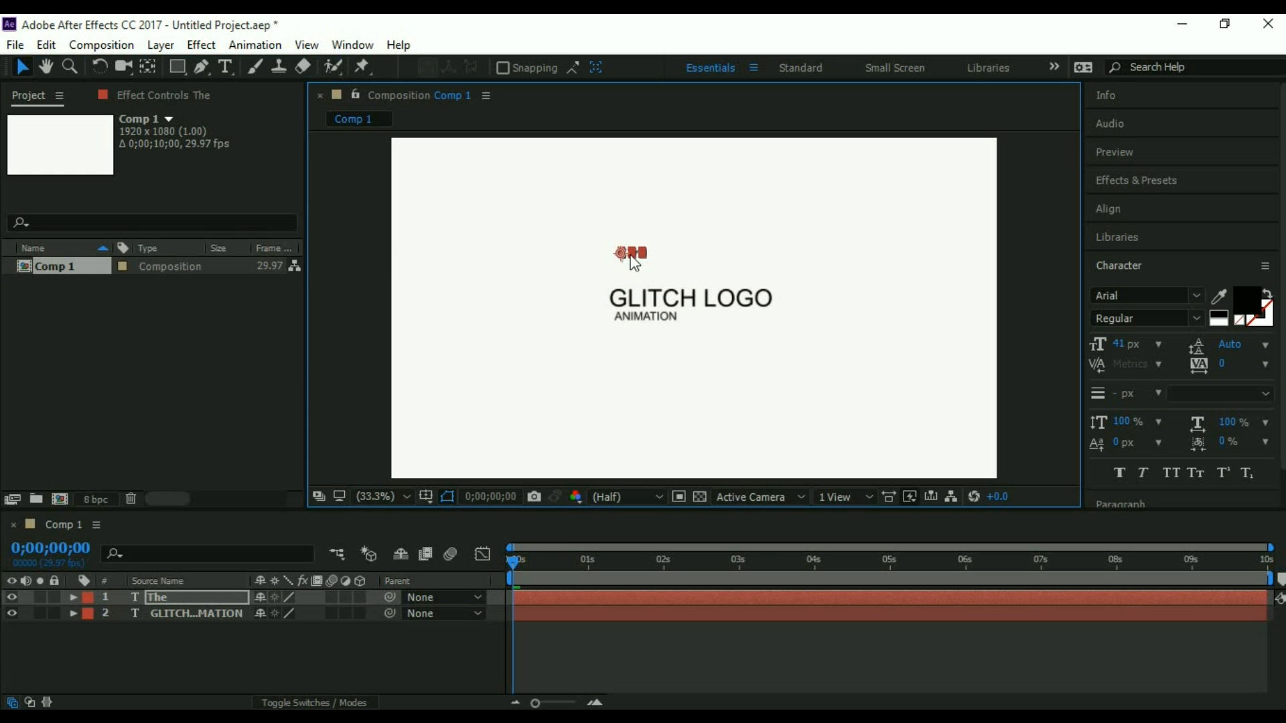
pyautogui.click(56, 45)
pyautogui.click(61, 66)
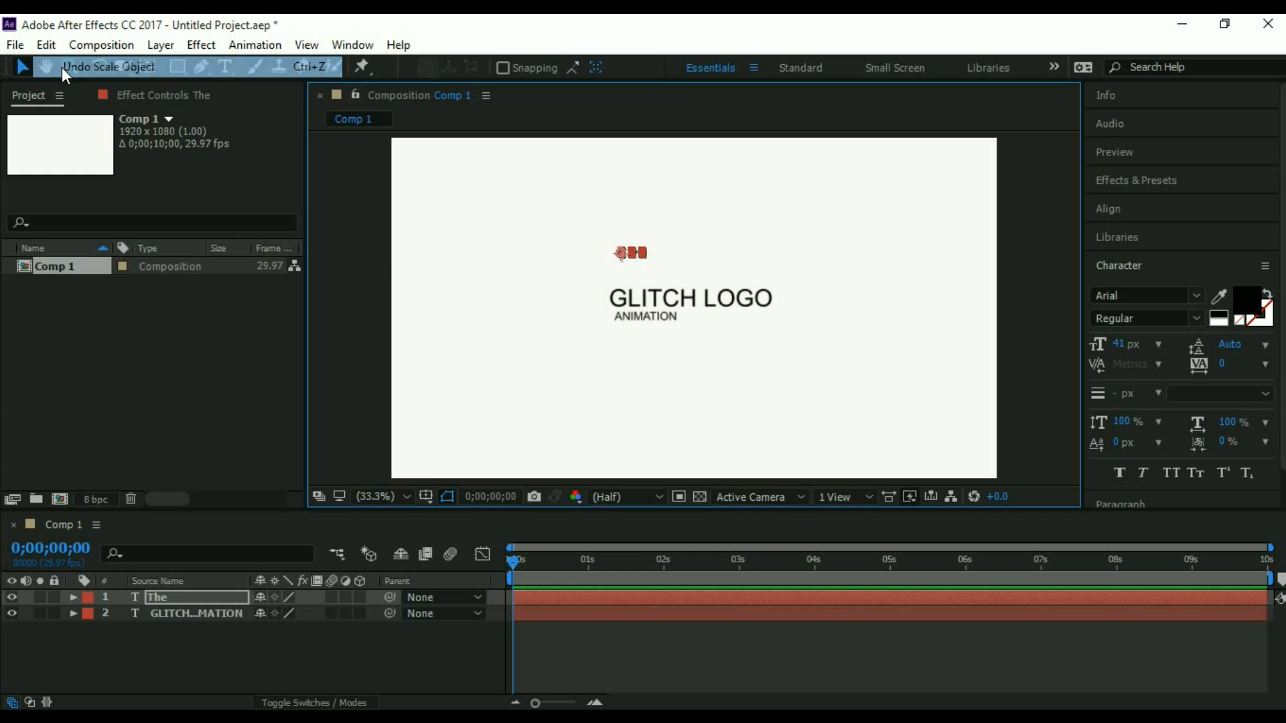
# Move the The text layer down so it sits directly above the start of GLITCH LOGO.
pyautogui.click(391, 500)
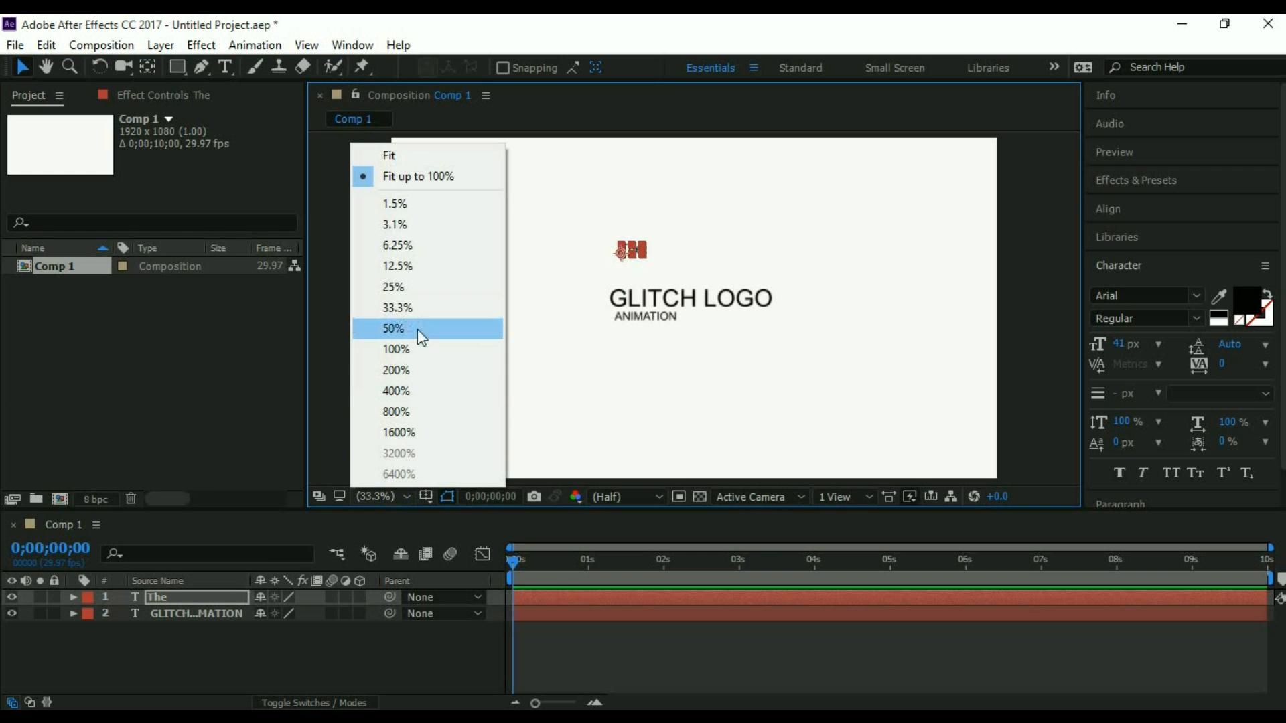
pyautogui.click(415, 333)
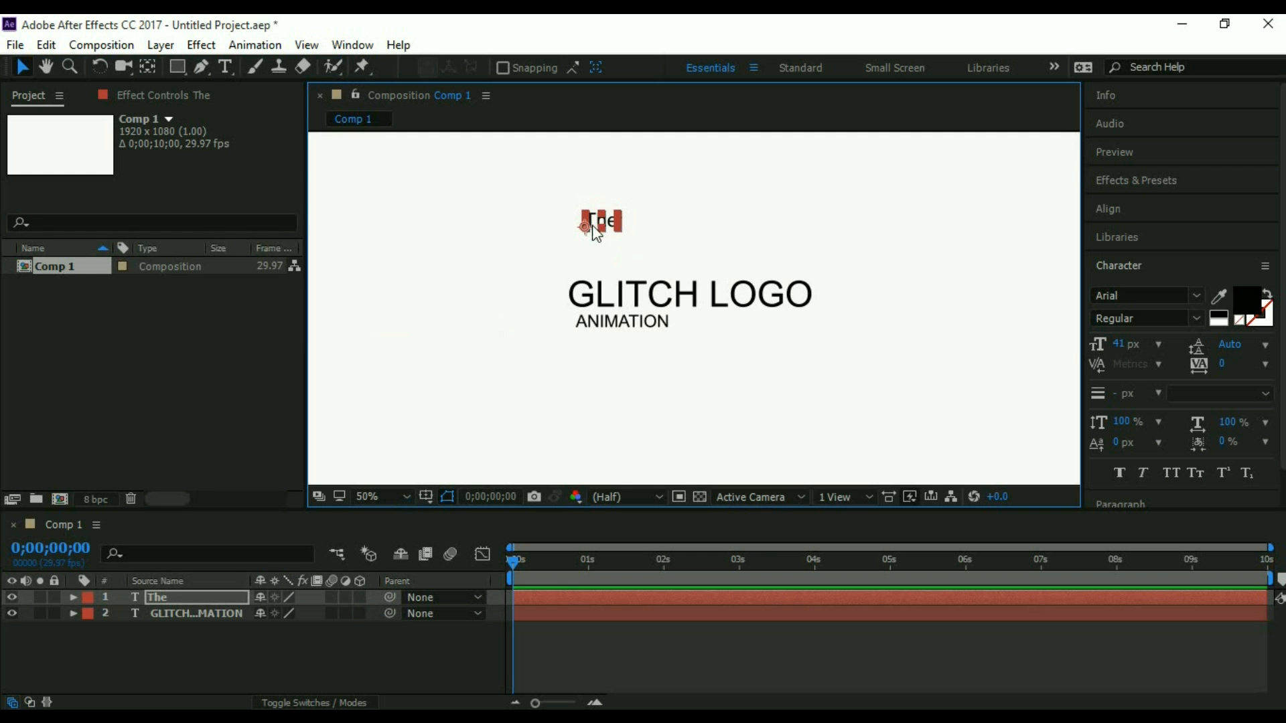
pyautogui.moveTo(593, 228); pyautogui.dragTo(579, 274)
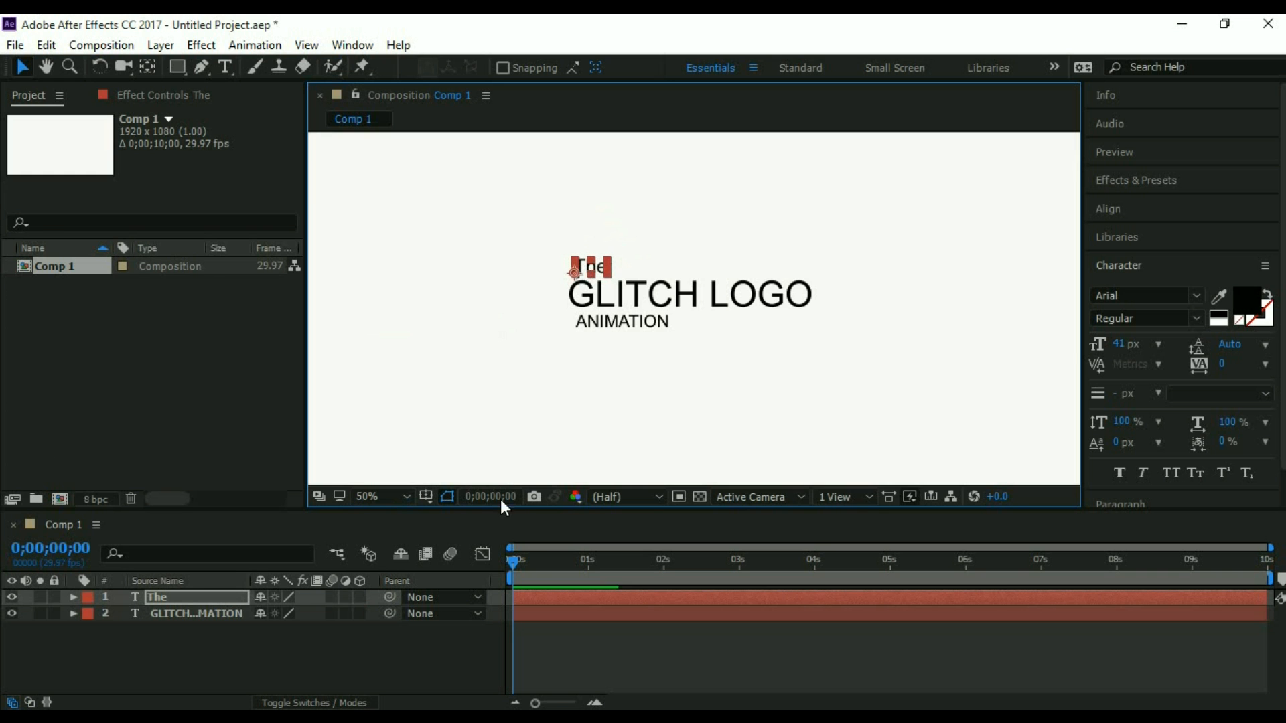
pyautogui.click(407, 647)
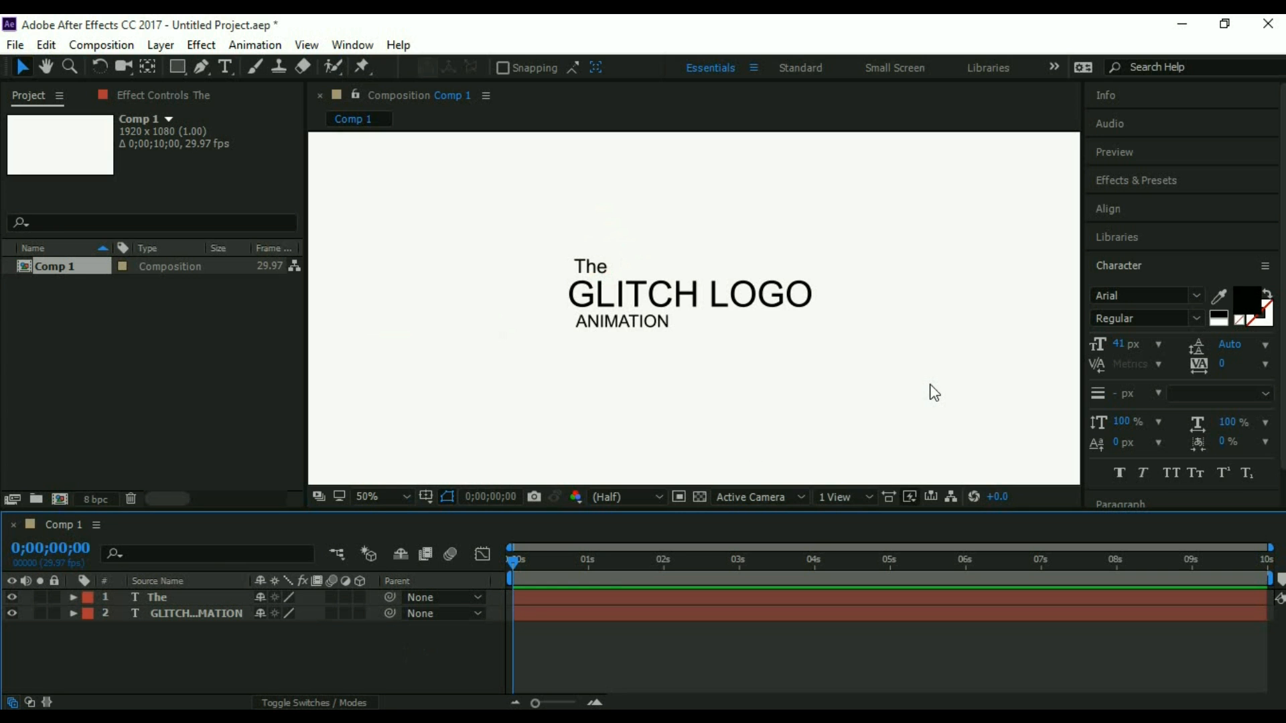
# Pre-compose both text layers into a new composition named logo comp, moving all attributes into it.
pyautogui.click(213, 617)
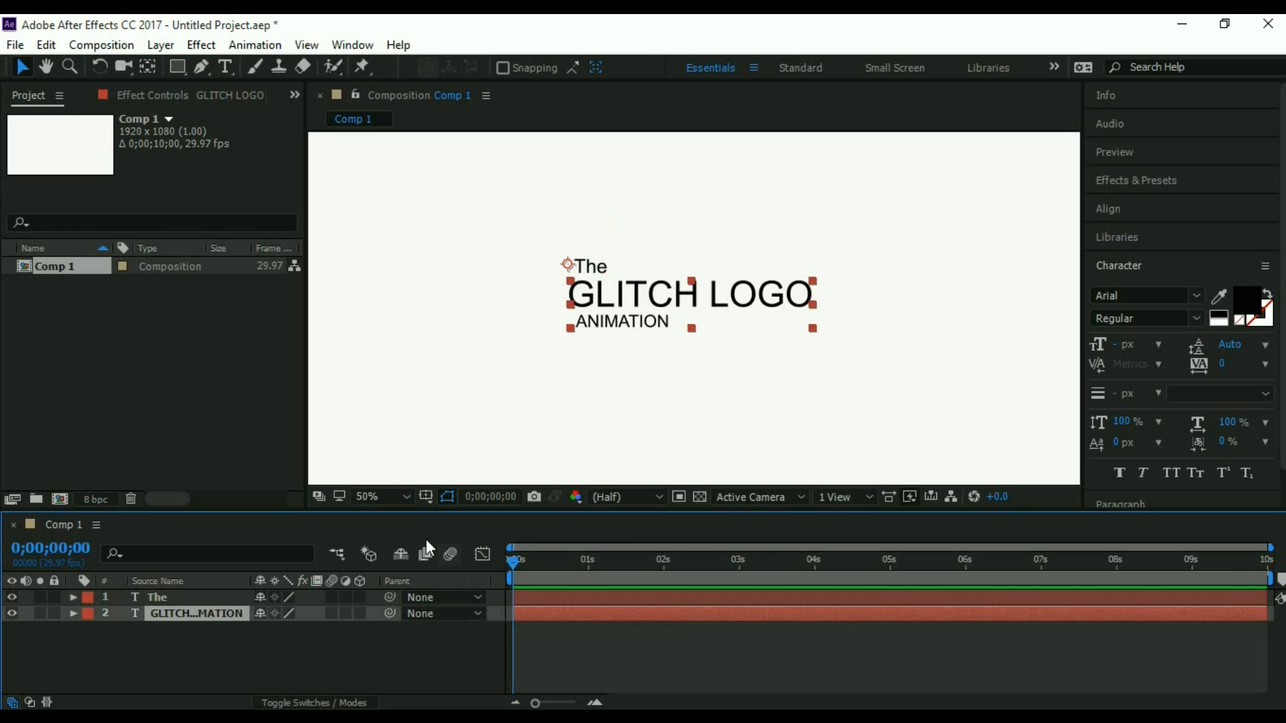
pyautogui.click(384, 502)
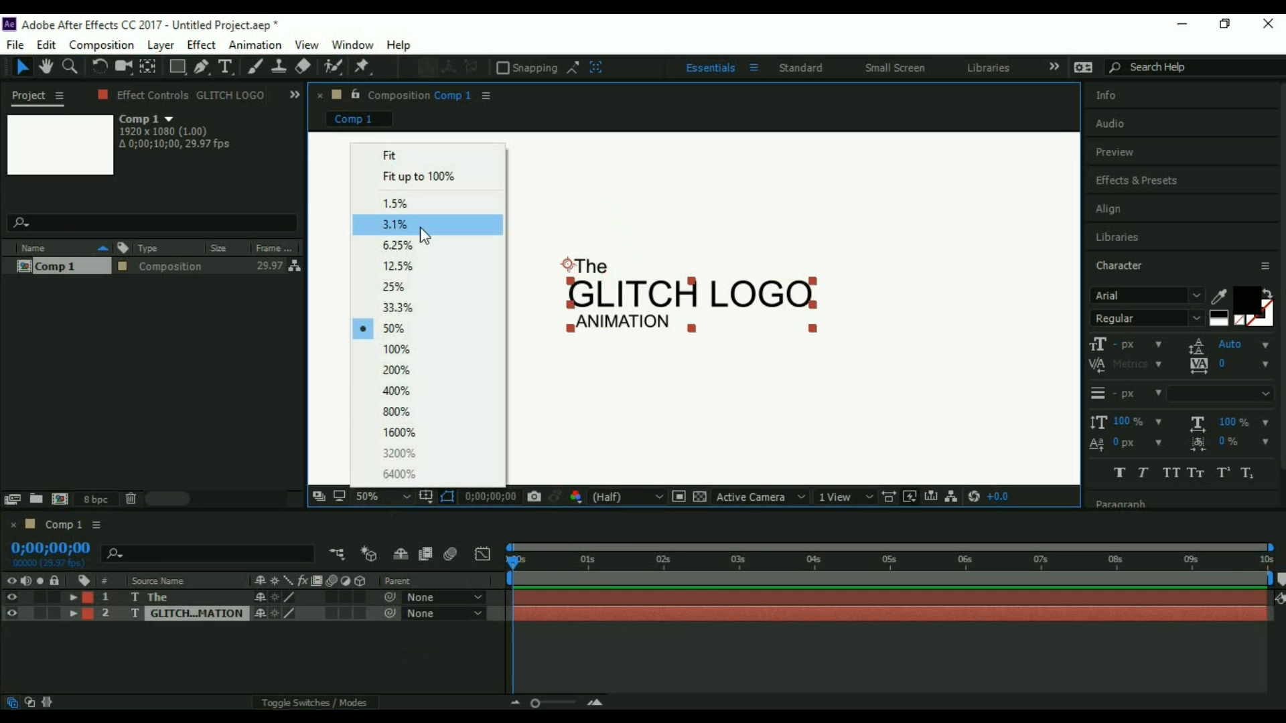
pyautogui.click(415, 173)
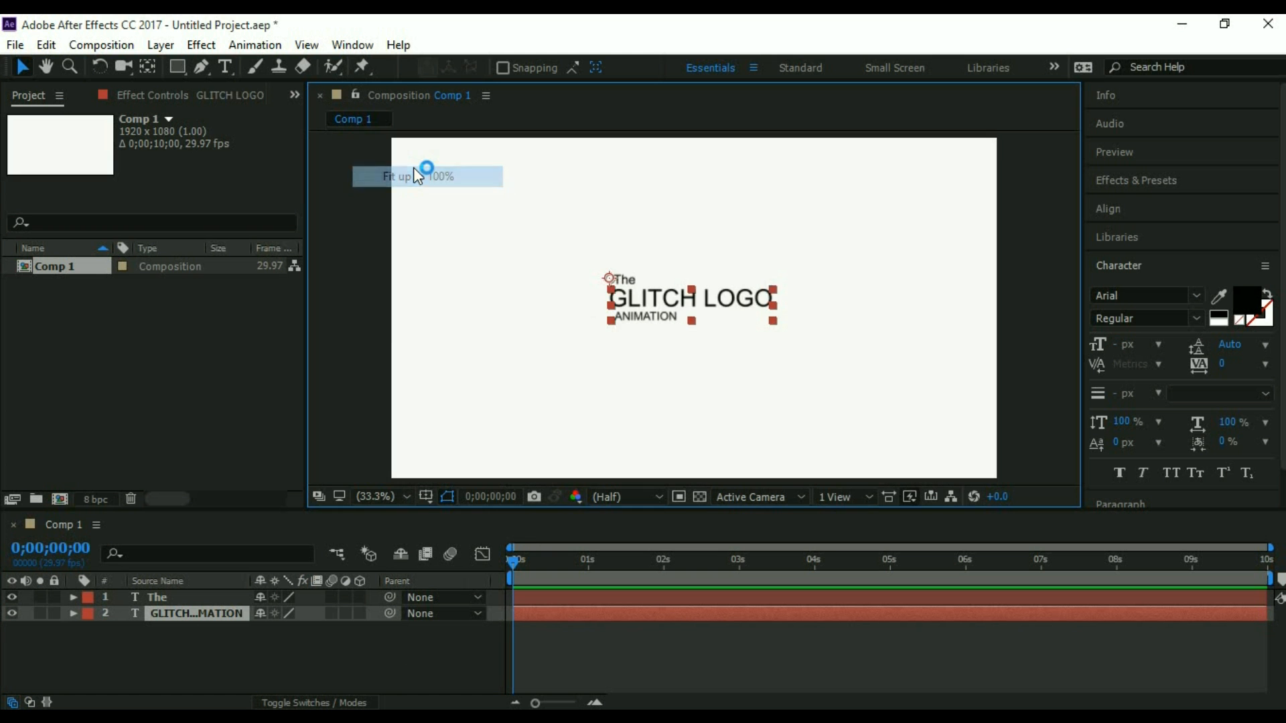
pyautogui.keyDown('shift'); pyautogui.click(191, 602); pyautogui.keyUp('shift')
pyautogui.rightClick(191, 601)
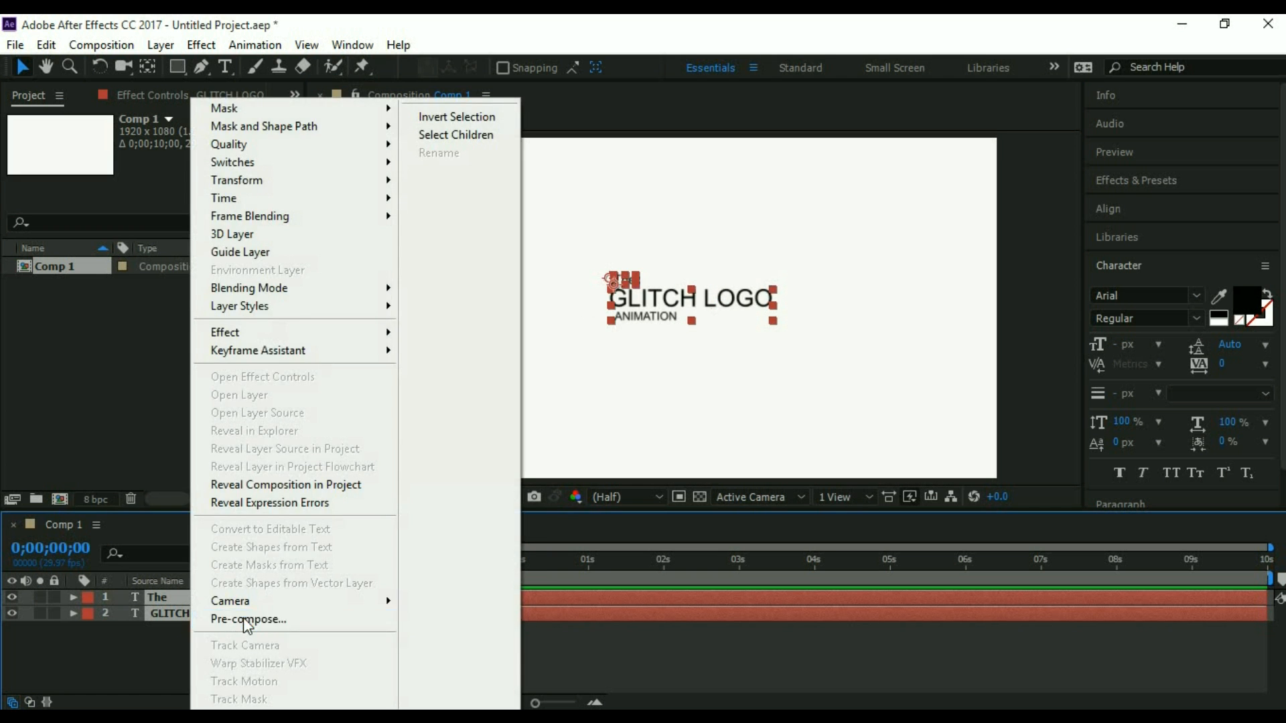
pyautogui.click(246, 620)
pyautogui.write('logo')
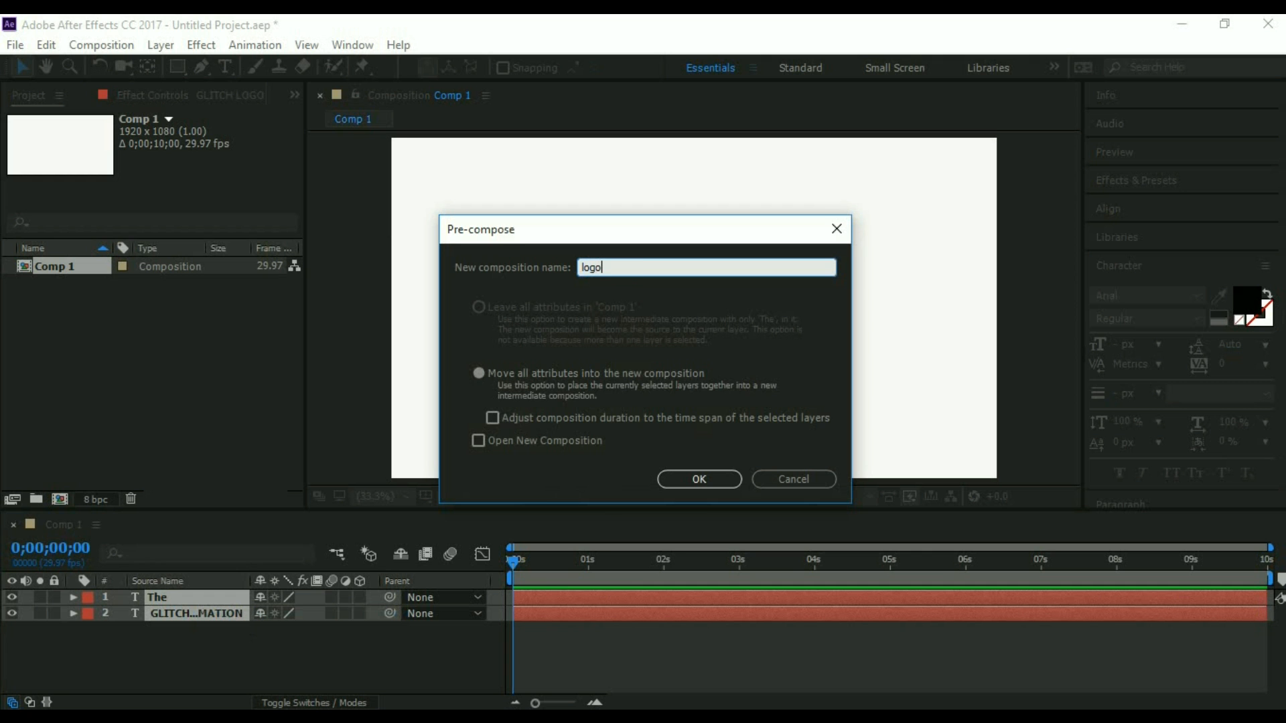
pyautogui.write(' comp')
pyautogui.click(478, 373)
pyautogui.click(713, 480)
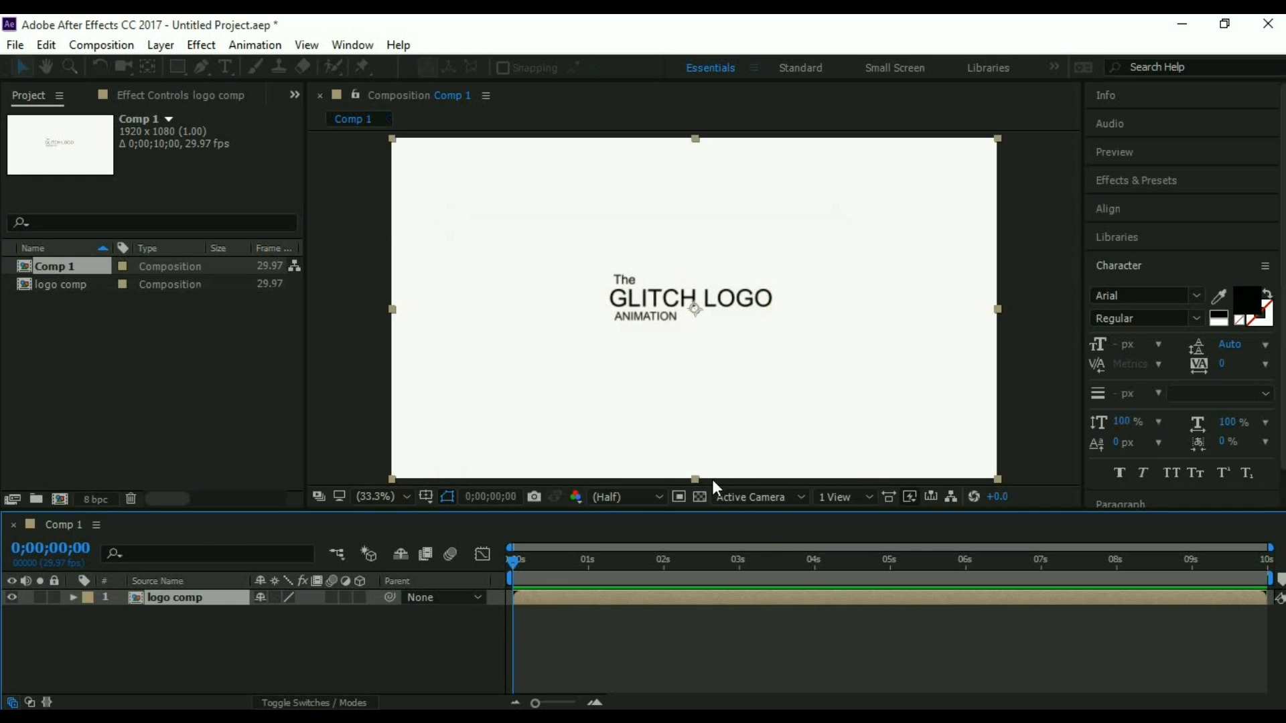
pyautogui.click(246, 647)
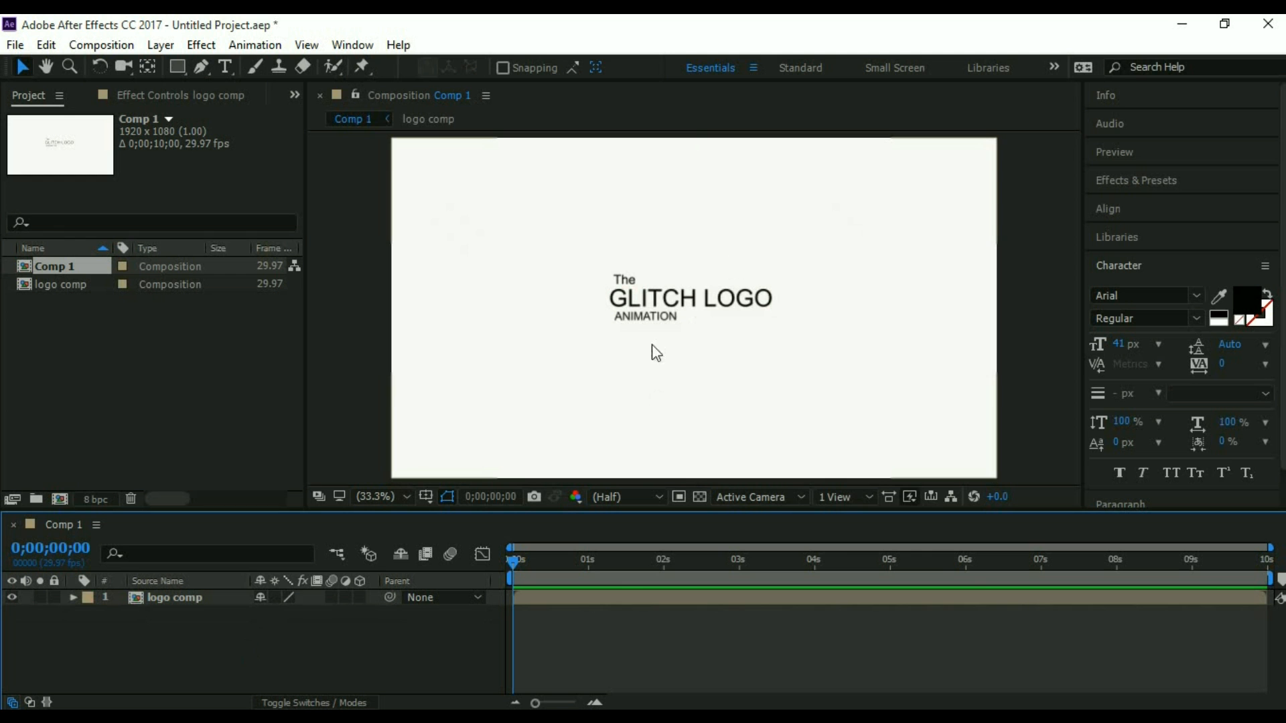
pyautogui.rightClick(179, 645)
pyautogui.moveTo(344, 467)
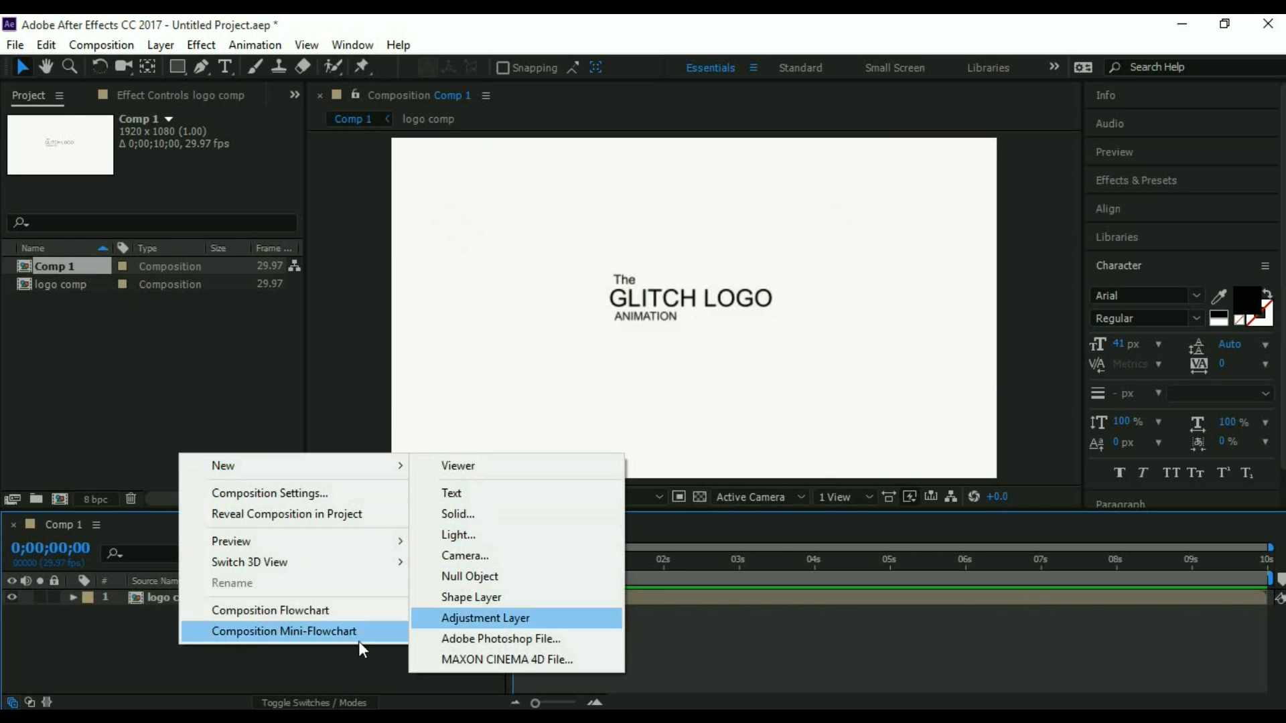
pyautogui.click(320, 662)
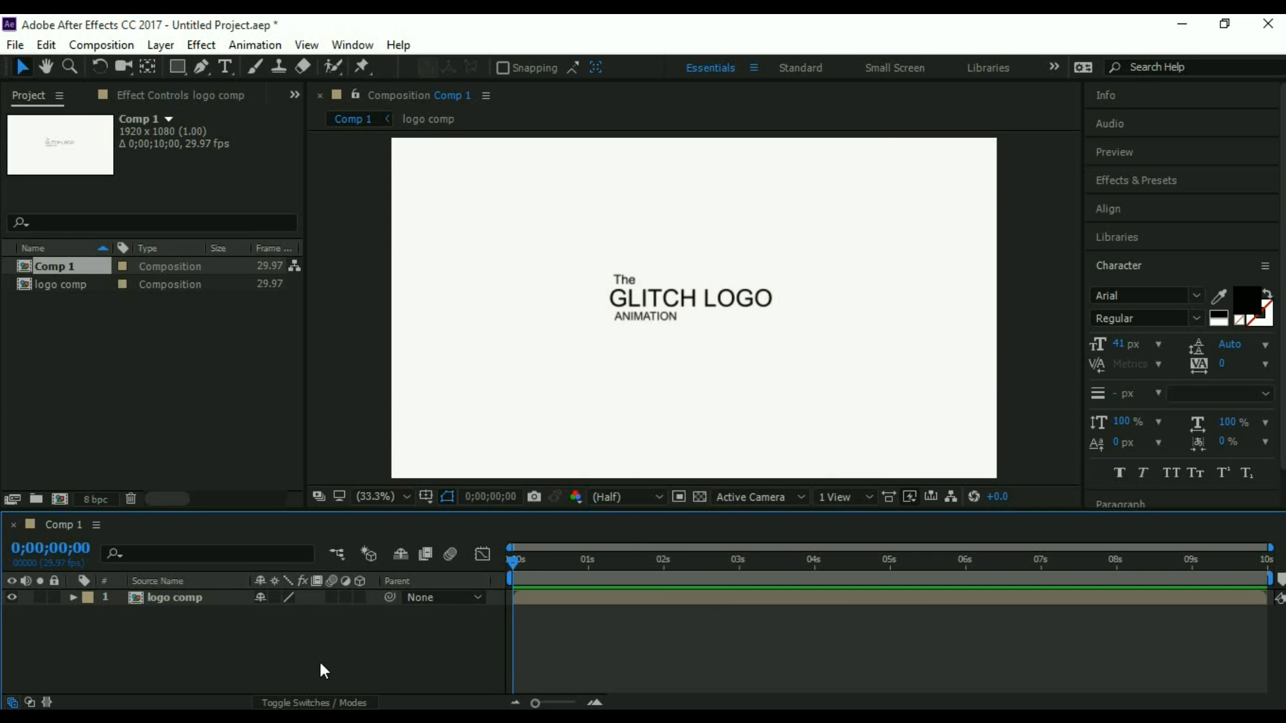
# Create a new composition named glitch screen, keeping the HDTV 1080 29.97 preset and 10-second duration.
pyautogui.click(107, 45)
pyautogui.click(114, 60)
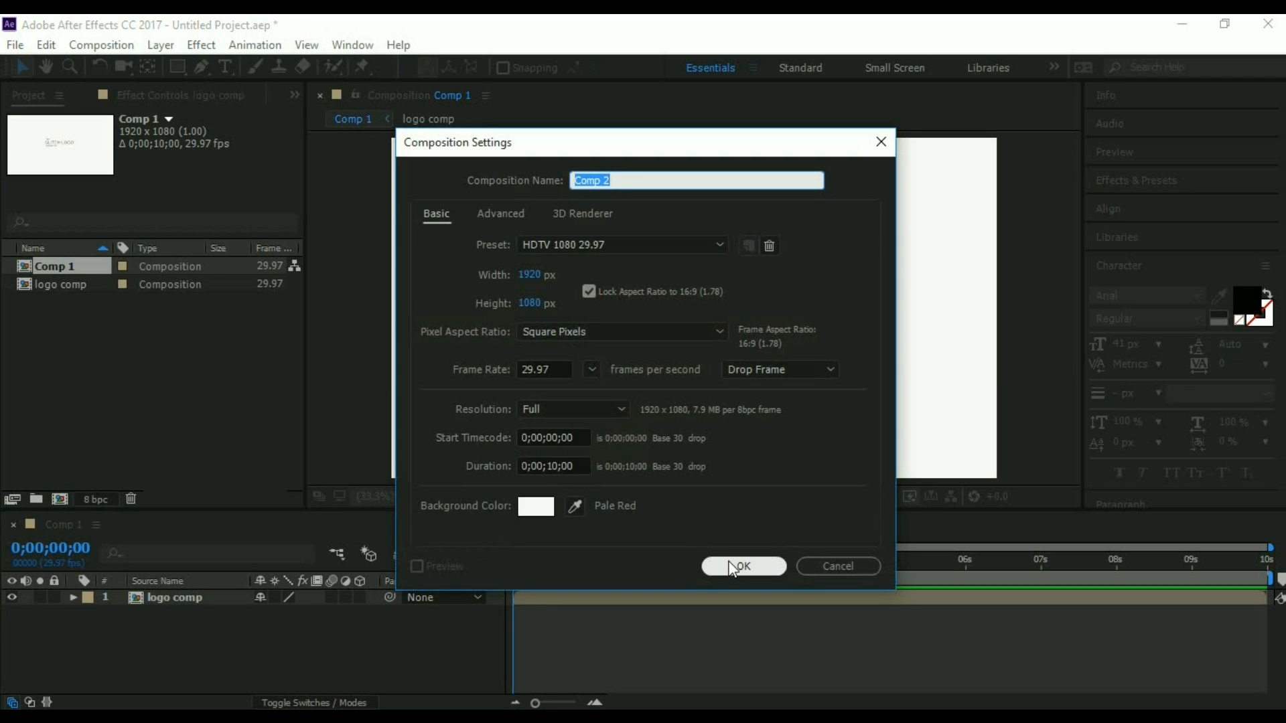
pyautogui.write('gli')
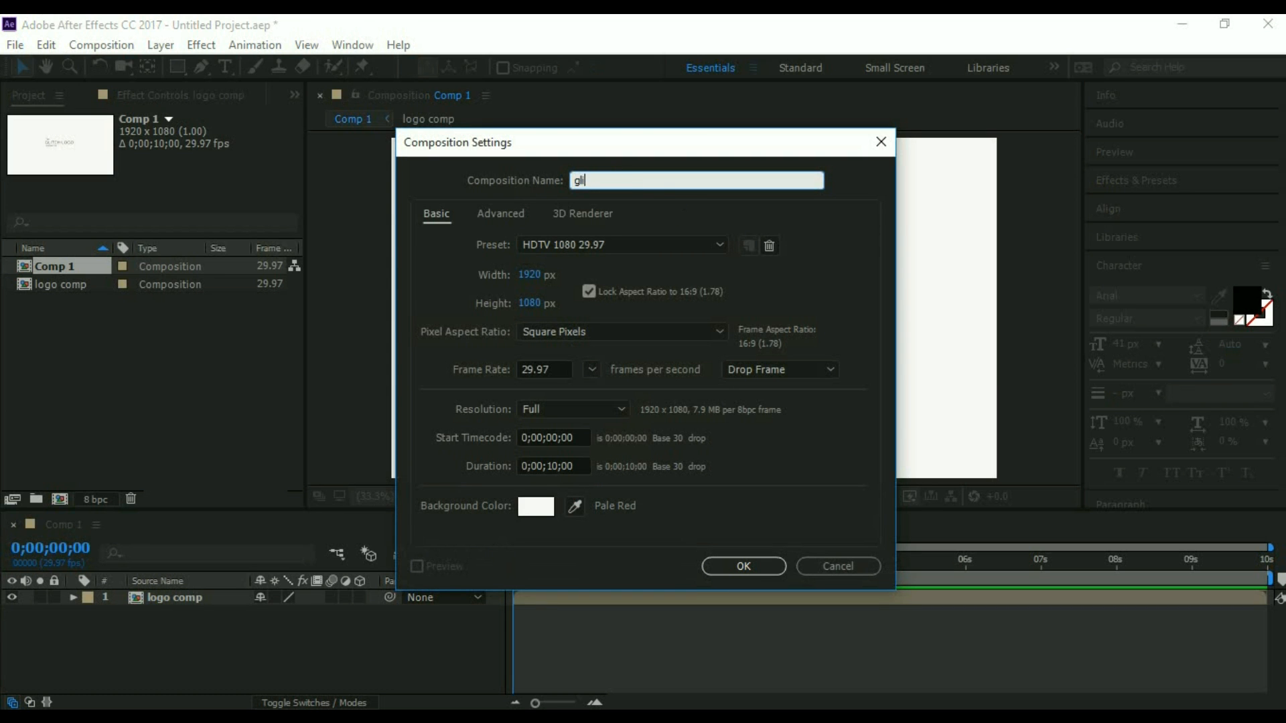
pyautogui.write('tch screen')
pyautogui.click(737, 565)
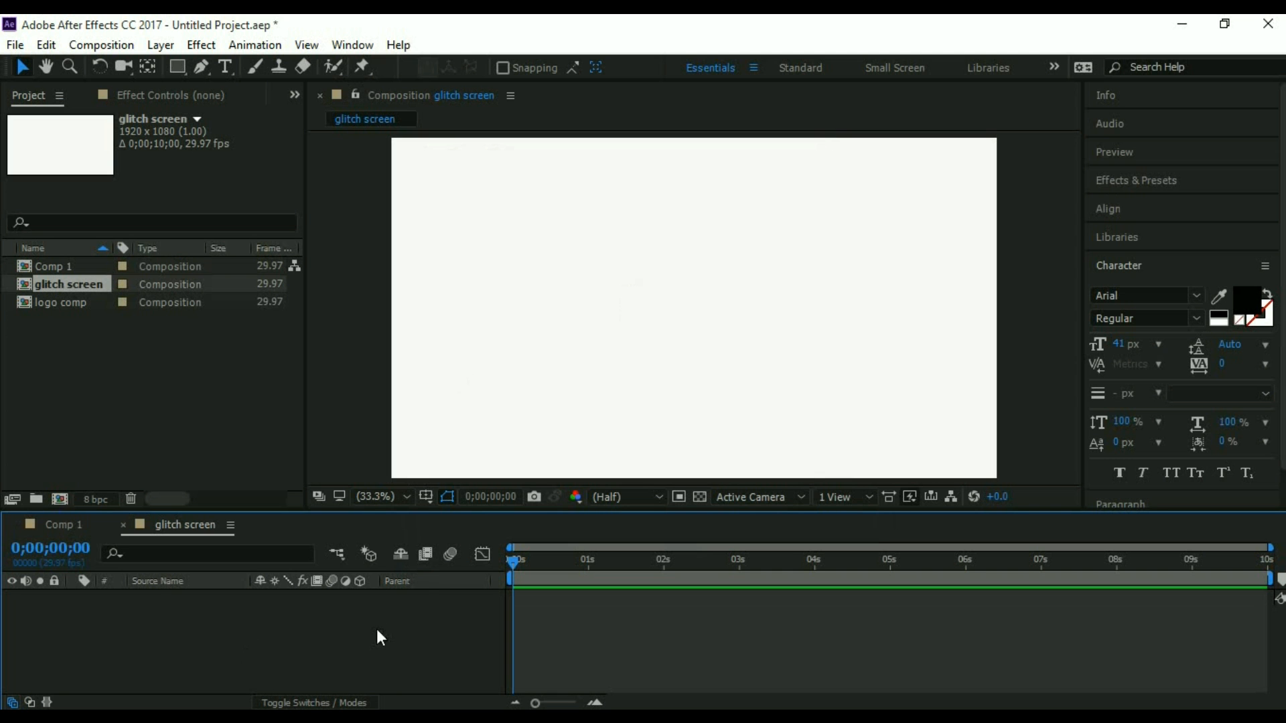
# Add a full-frame solid layer with the default settings to the glitch screen composition.
pyautogui.rightClick(191, 643)
pyautogui.moveTo(395, 474)
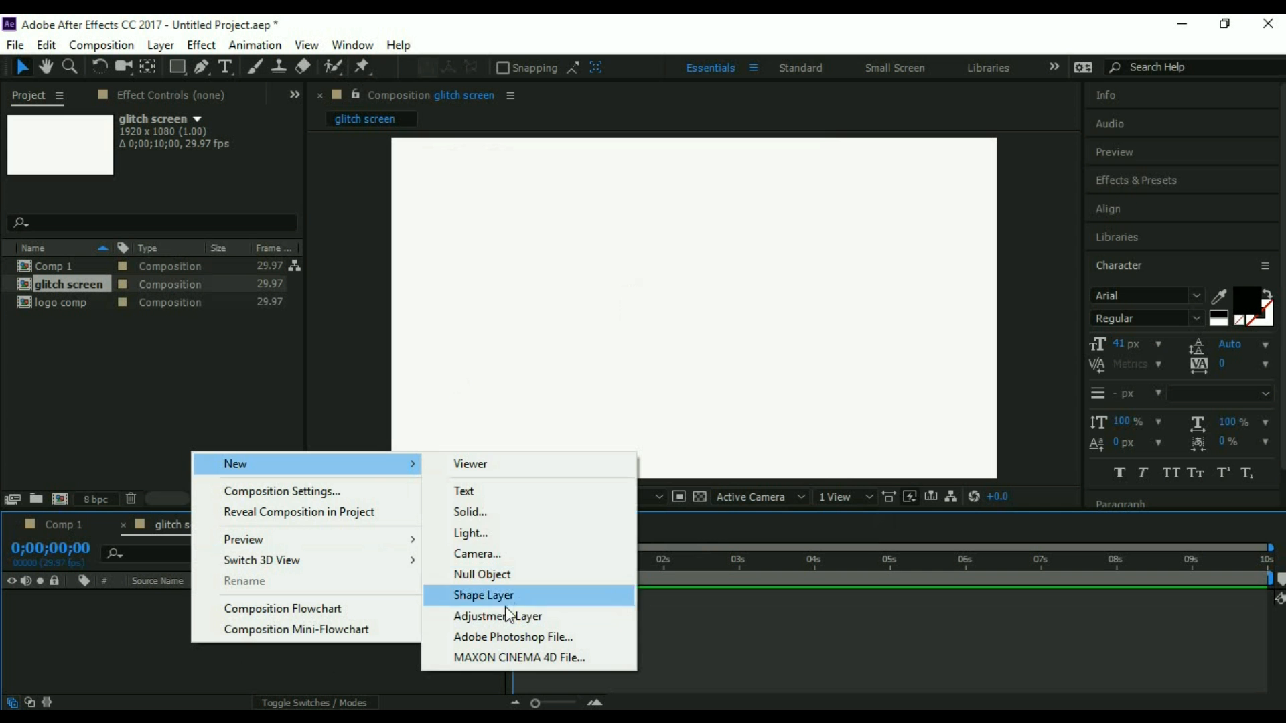
pyautogui.click(505, 510)
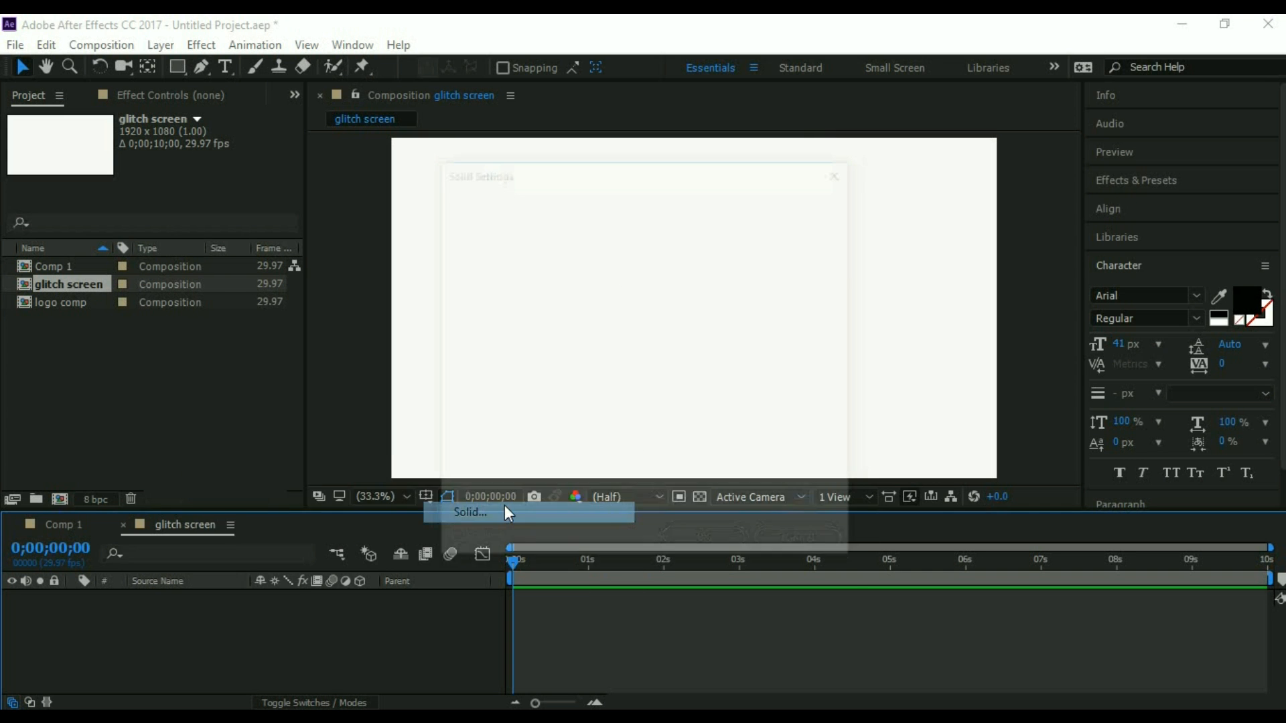
pyautogui.click(695, 539)
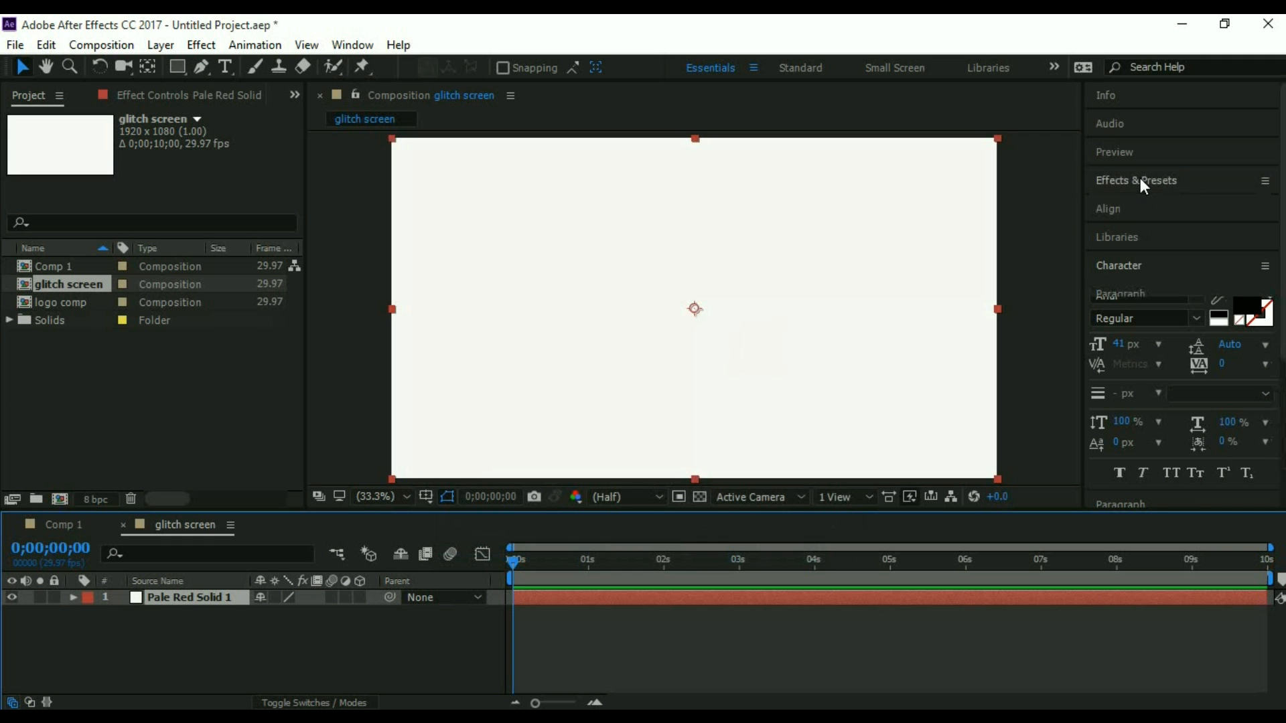
# Find the Fractal Noise effect by searching for noise and apply it to the solid layer.
pyautogui.click(1141, 179)
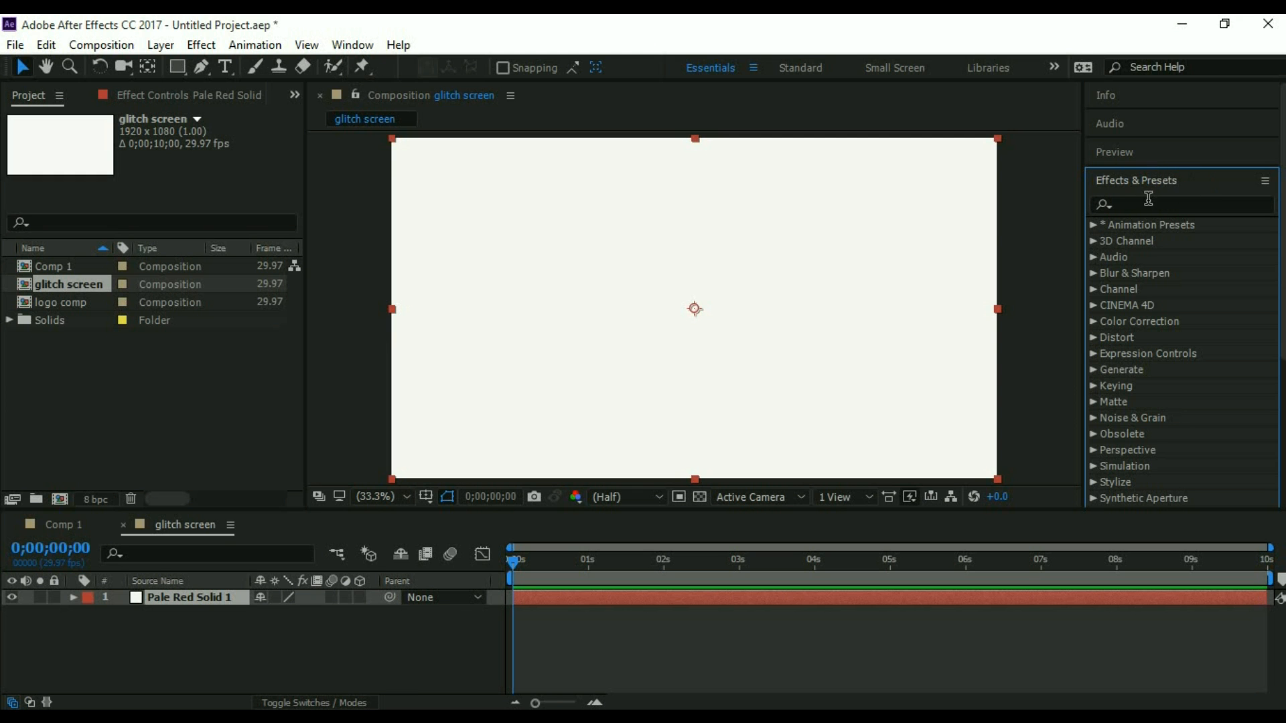
pyautogui.click(1141, 206)
pyautogui.write('noise')
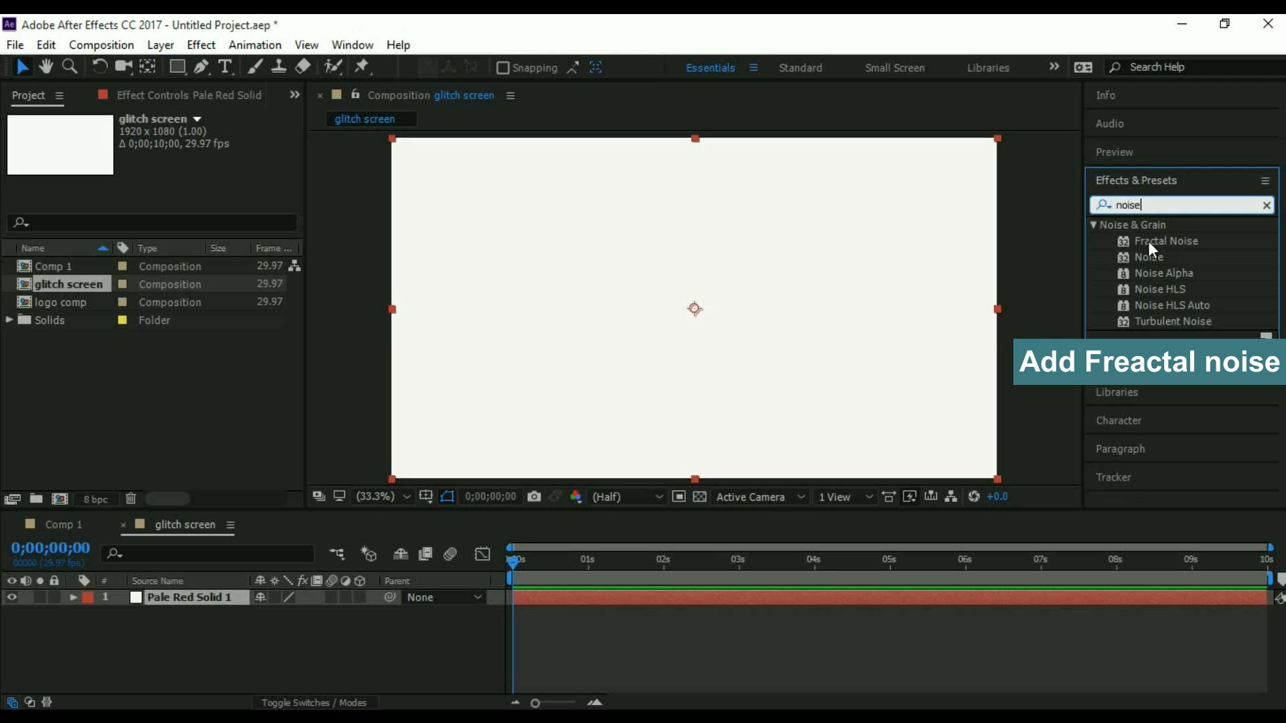
pyautogui.moveTo(1148, 241); pyautogui.dragTo(205, 597)
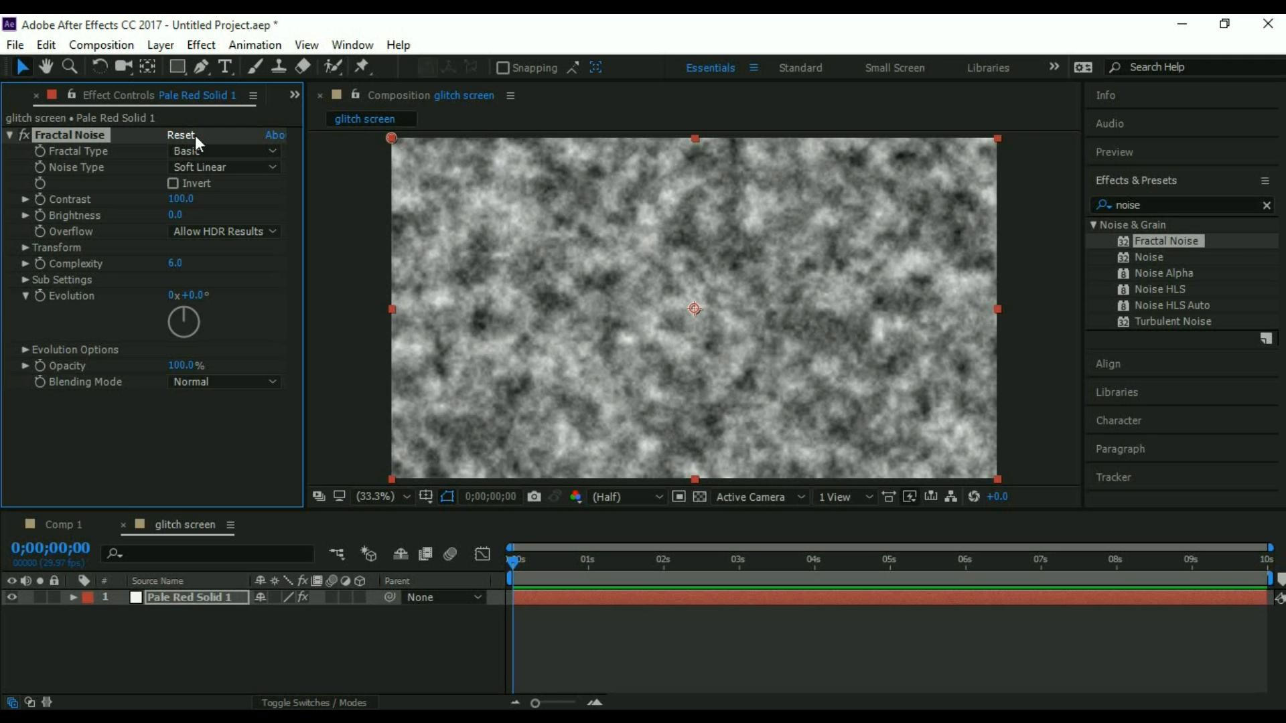
# Set the Fractal Noise noise type to Block, leaving the fractal type at Basic.
pyautogui.click(247, 150)
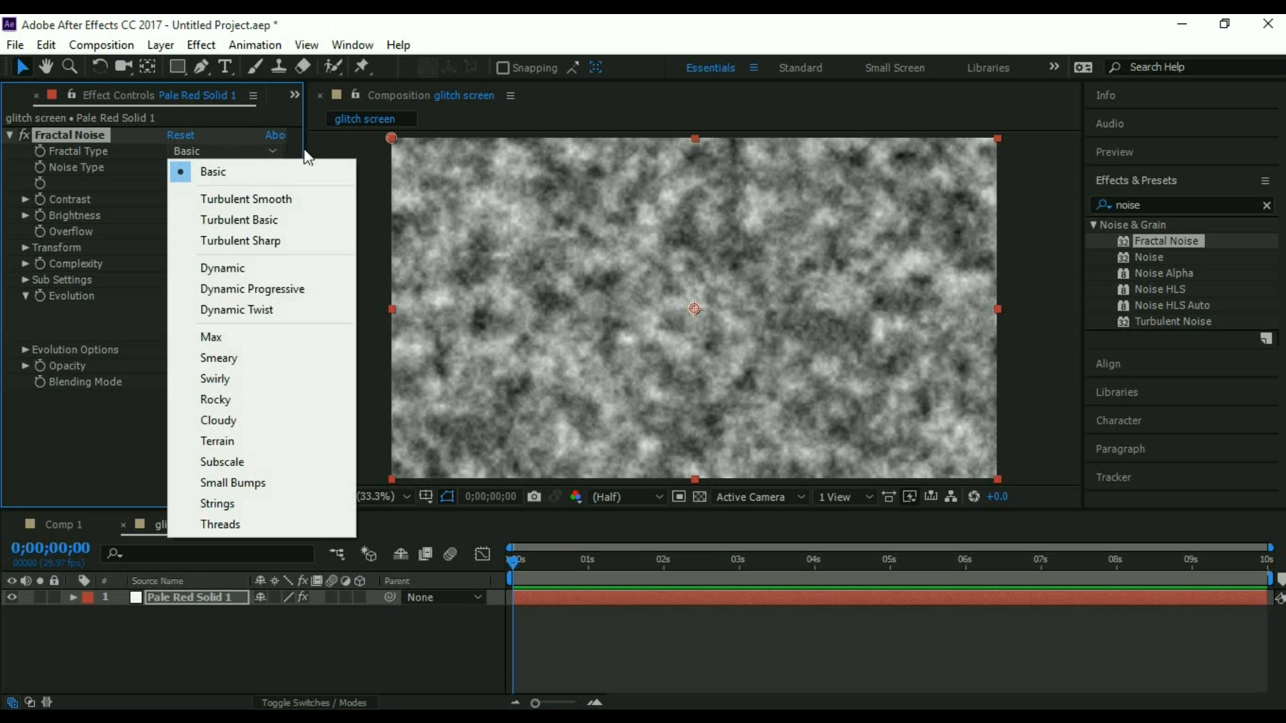
pyautogui.click(305, 149)
pyautogui.click(249, 164)
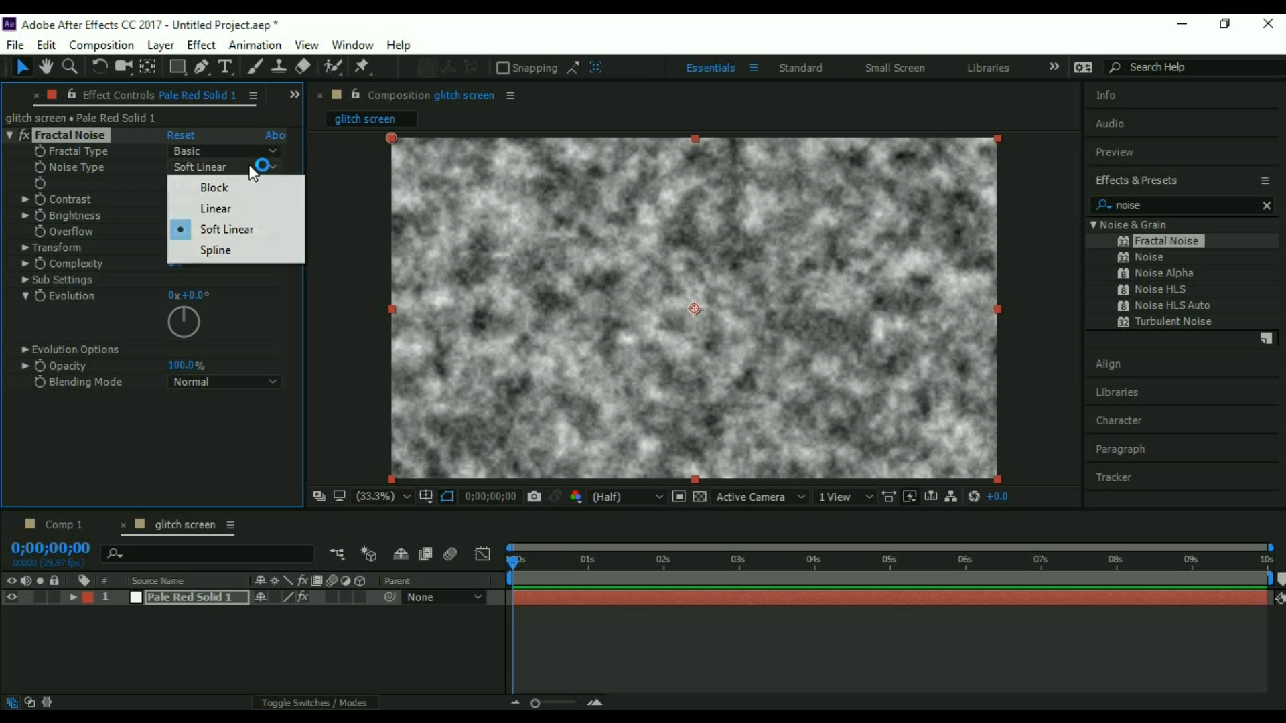
pyautogui.click(239, 187)
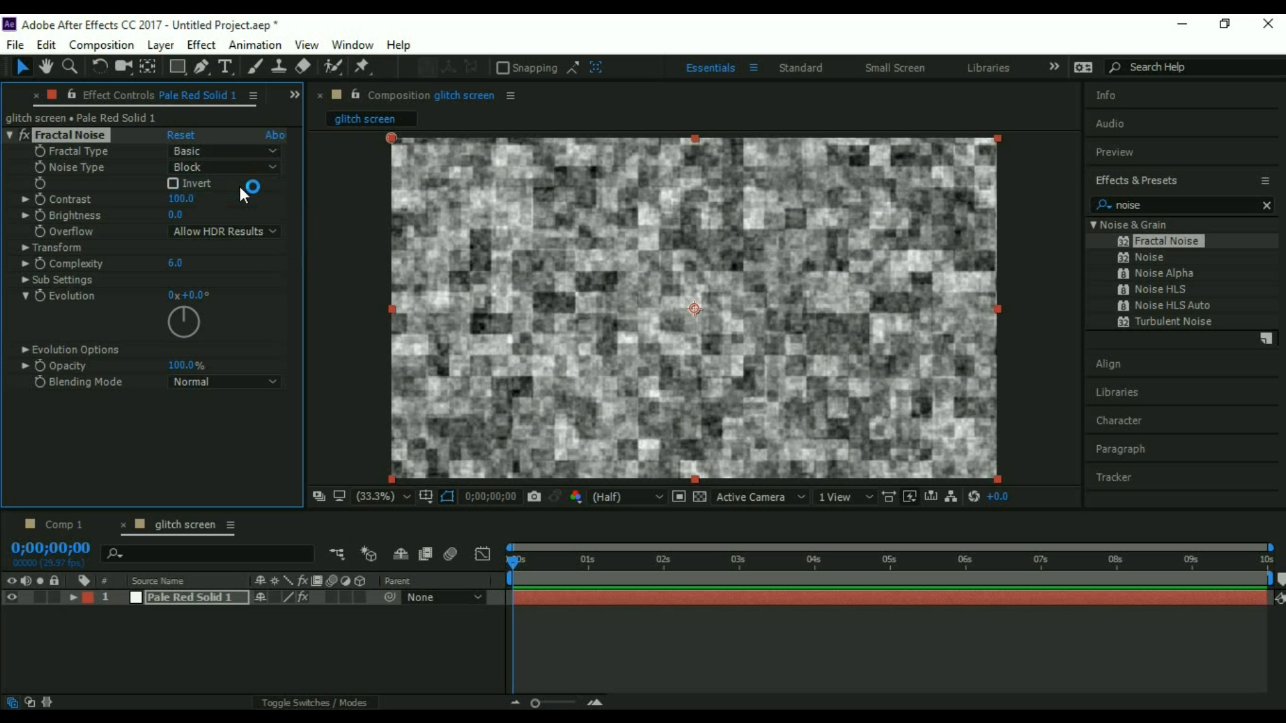
# Set the Fractal Noise contrast to 200 and brightness to -20.
pyautogui.click(177, 199)
pyautogui.write('200')
pyautogui.press('Return')
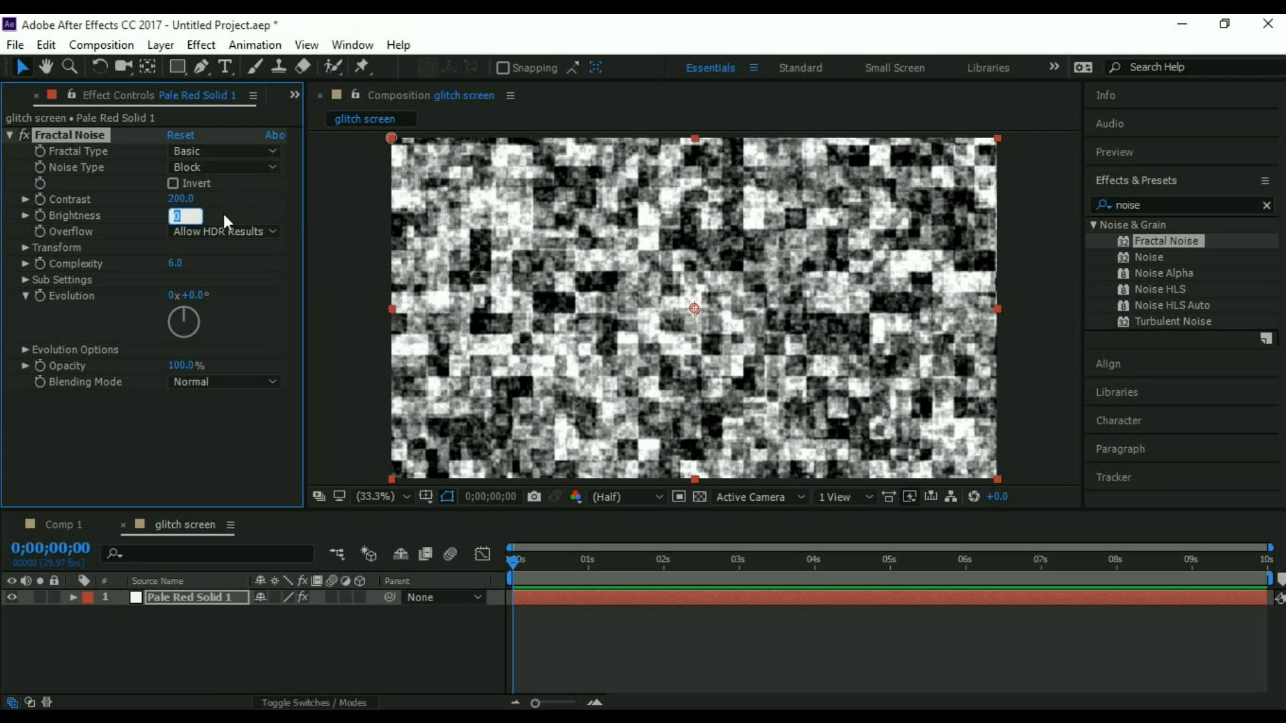
pyautogui.write('-20')
pyautogui.press('Return')
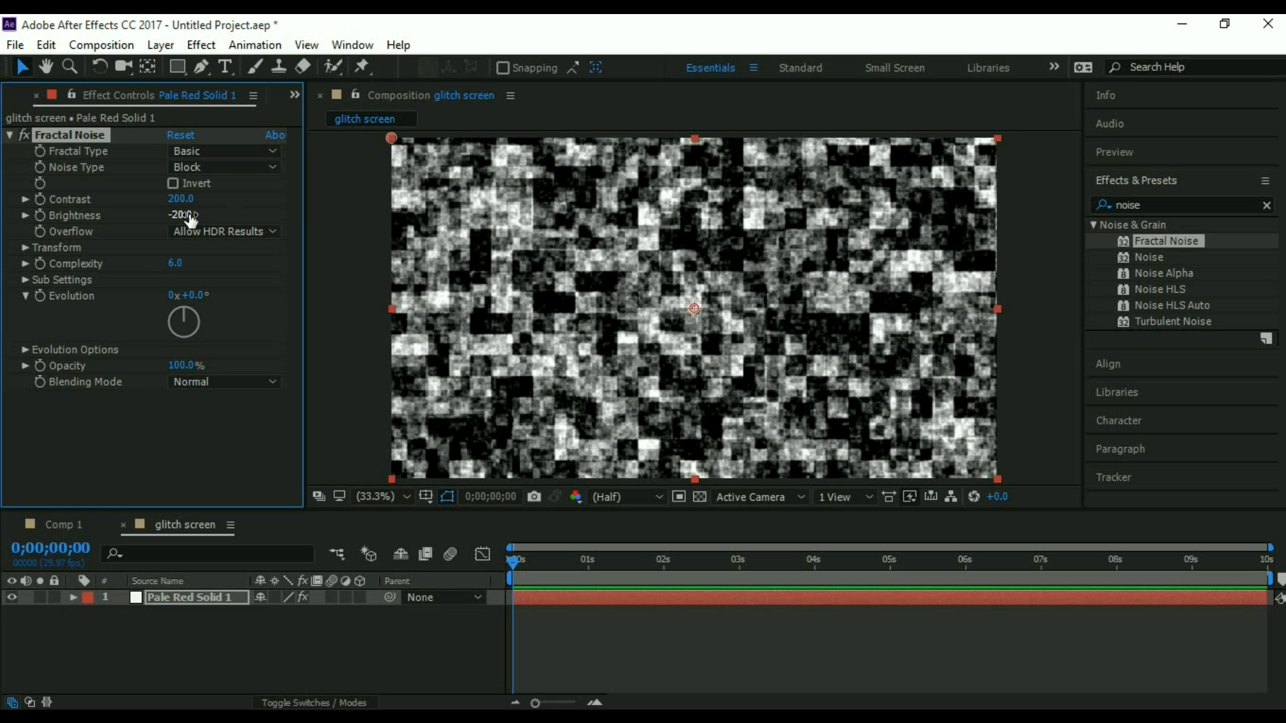
# Turn off uniform scaling in the Fractal Noise transform and set the scale width to 4000 and scale height to 200.
pyautogui.click(27, 247)
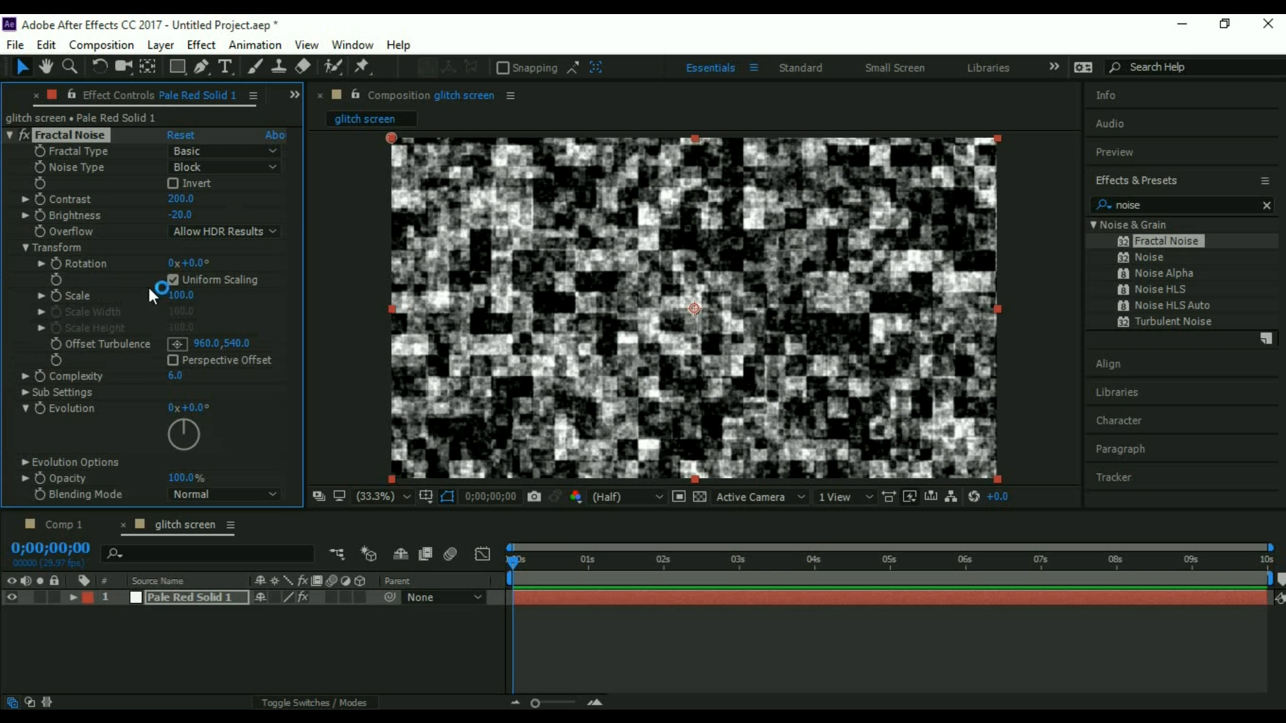
pyautogui.click(173, 280)
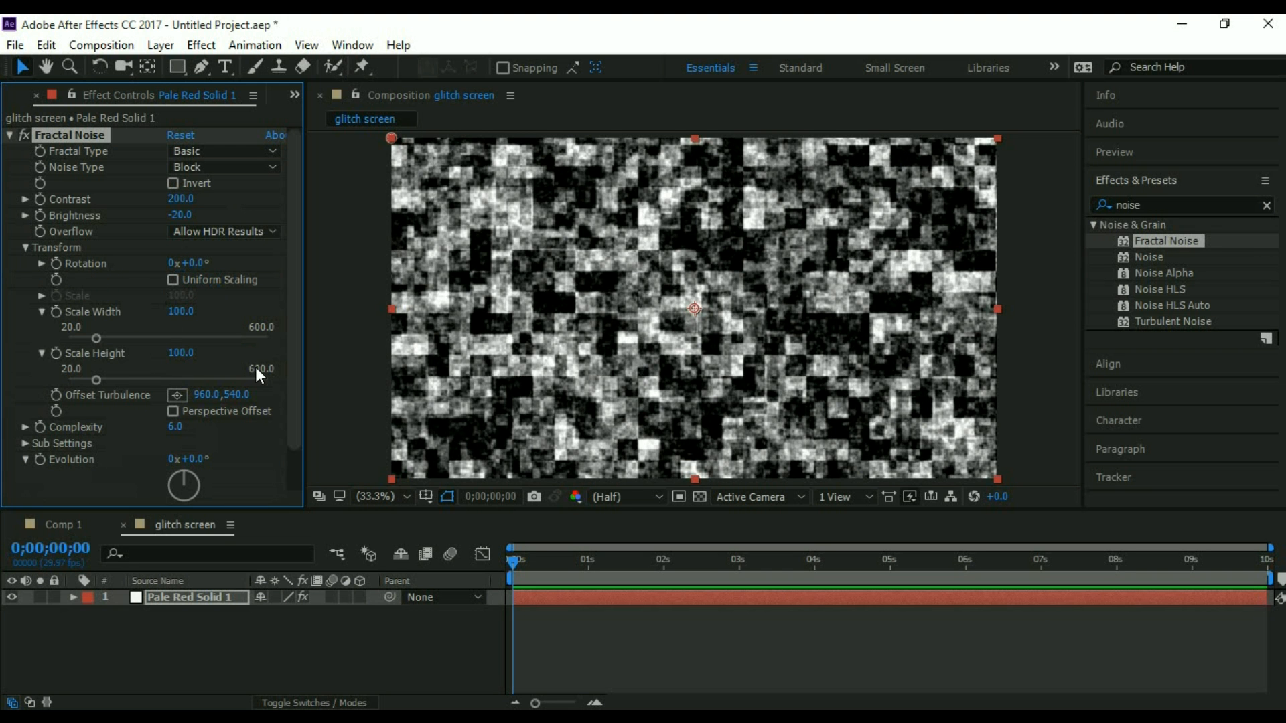
pyautogui.click(180, 312)
pyautogui.write('4000')
pyautogui.press('Return')
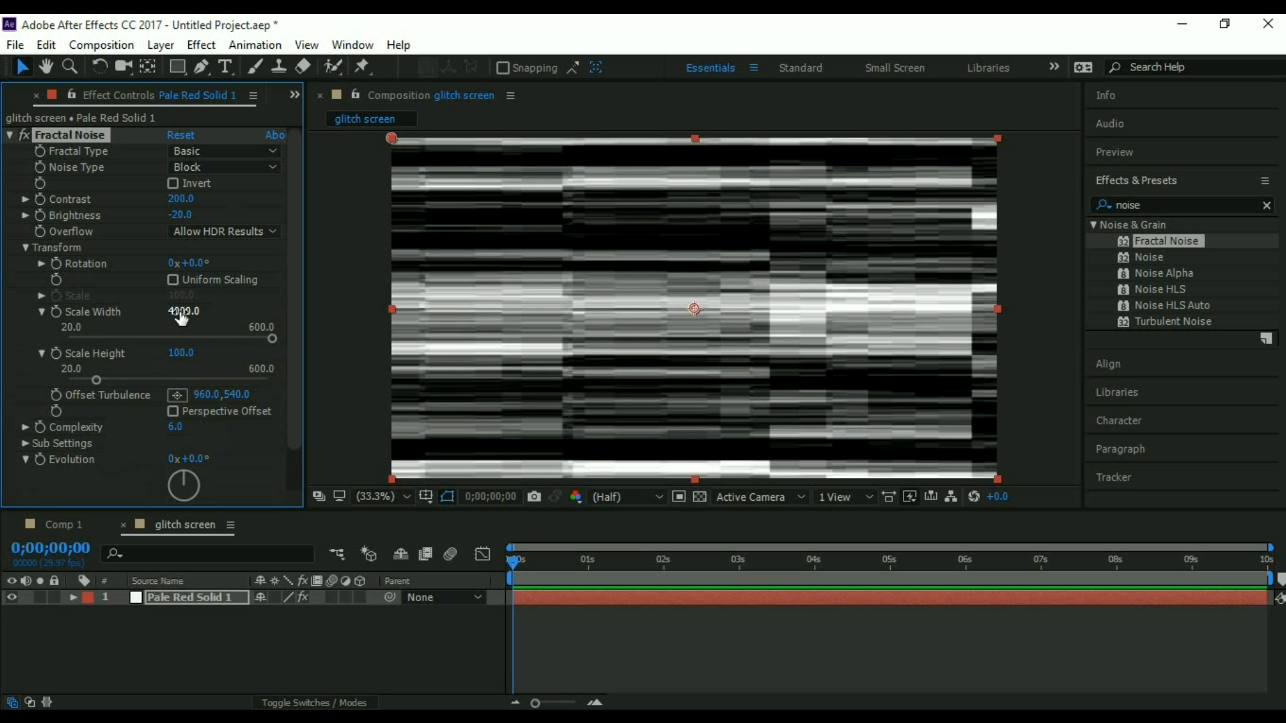
pyautogui.click(175, 354)
pyautogui.write('200')
pyautogui.press('Return')
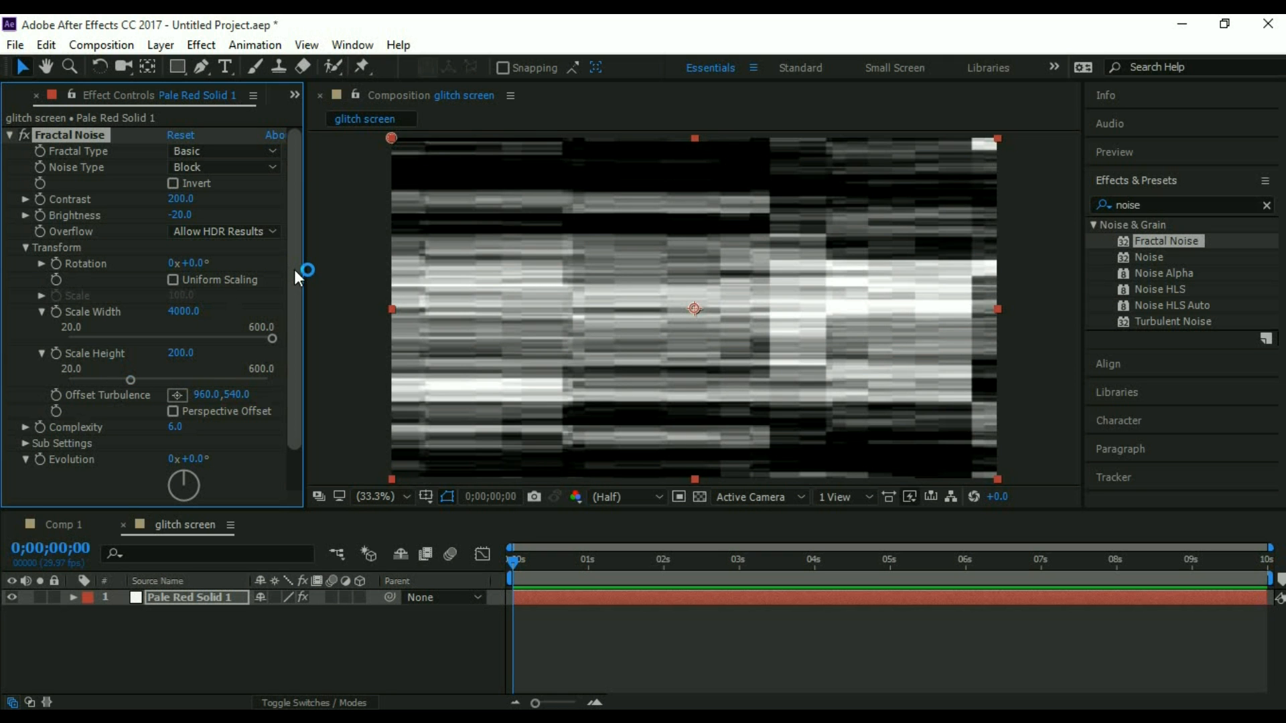
# Animate the Fractal Noise evolution with the expression time*3000 and preview the motion, returning to the first frame.
pyautogui.scroll(-2, 295, 270)
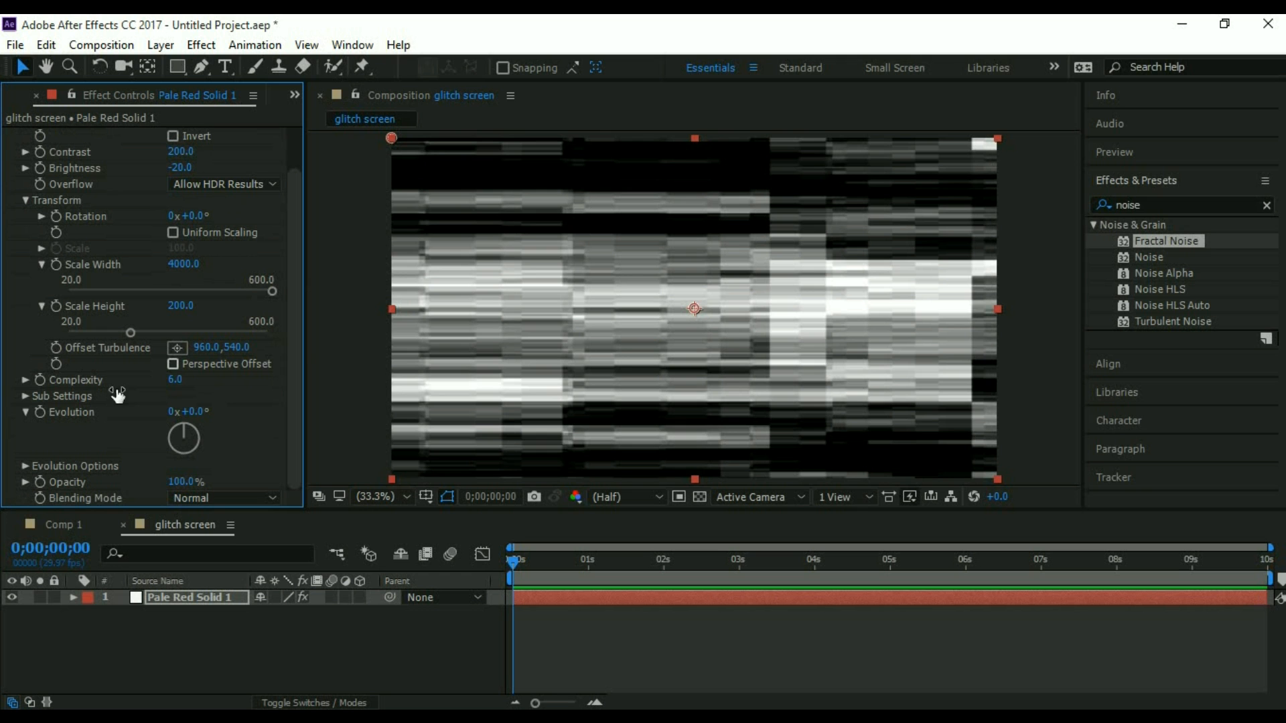
pyautogui.keyDown('alt'); pyautogui.click(41, 412); pyautogui.keyUp('alt')
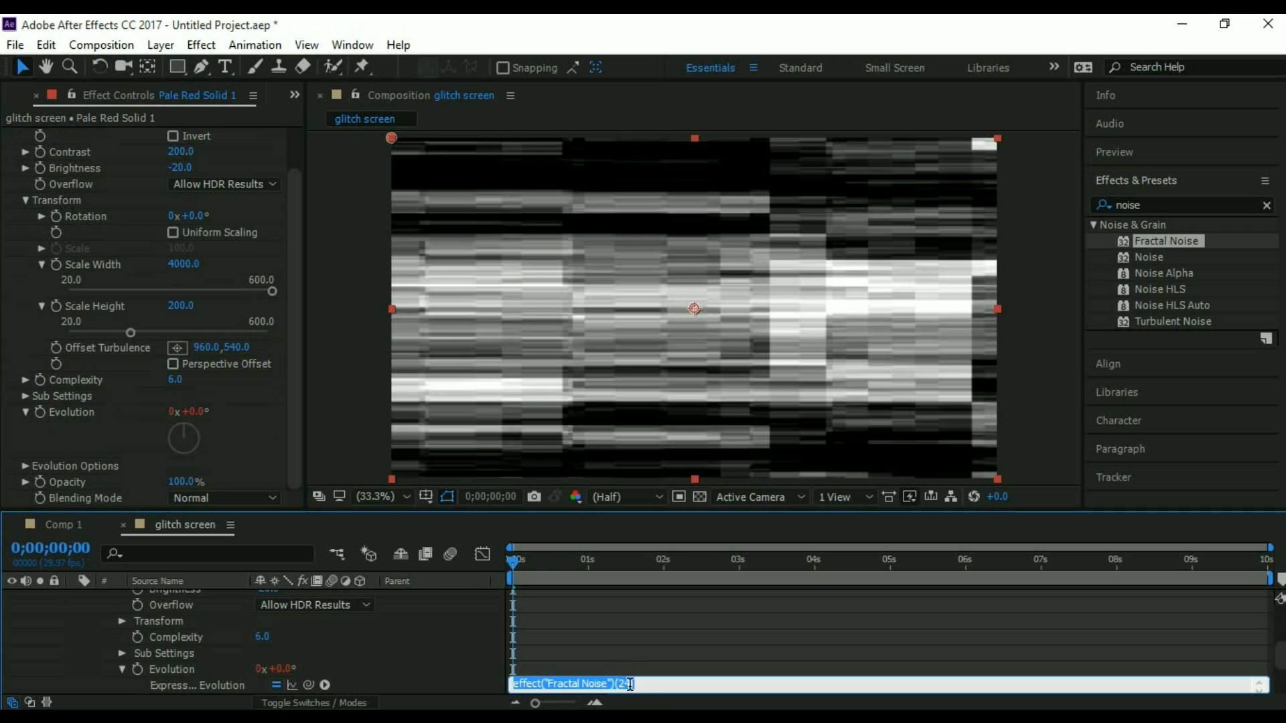
pyautogui.write('time')
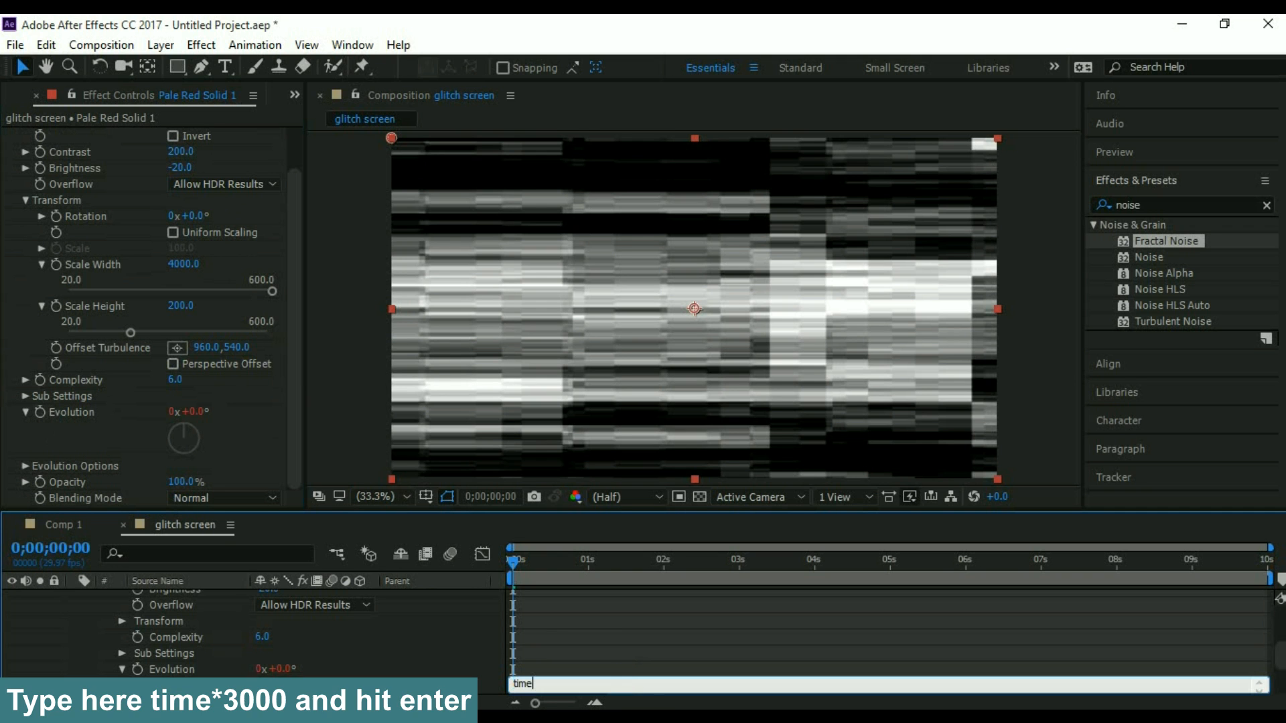
pyautogui.write('*3000')
pyautogui.press('Return')
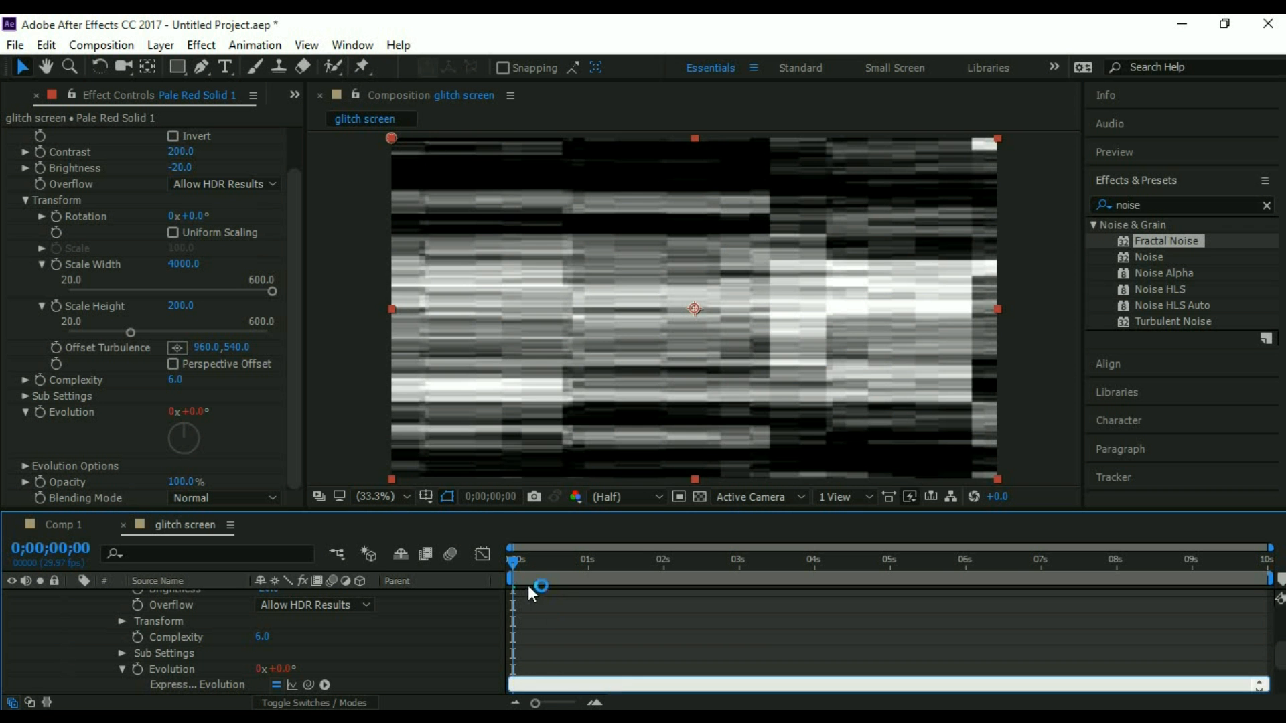
pyautogui.moveTo(516, 561); pyautogui.dragTo(548, 562)
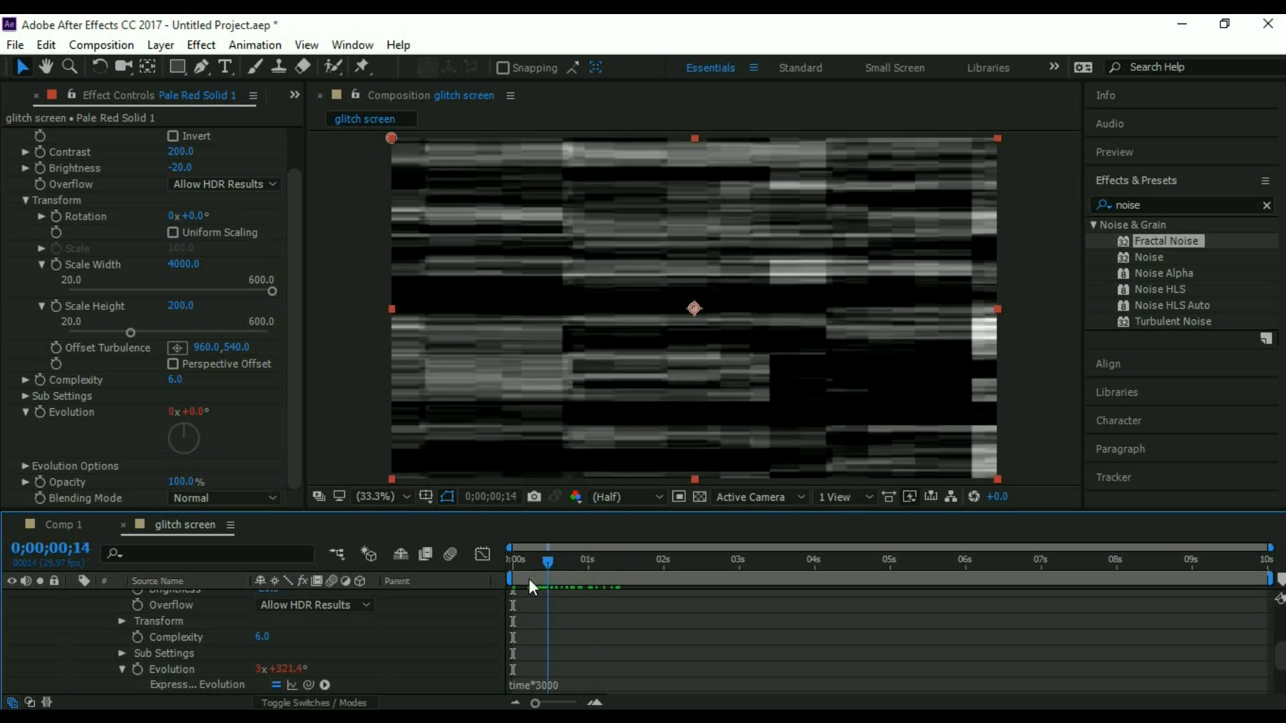
pyautogui.press('space')
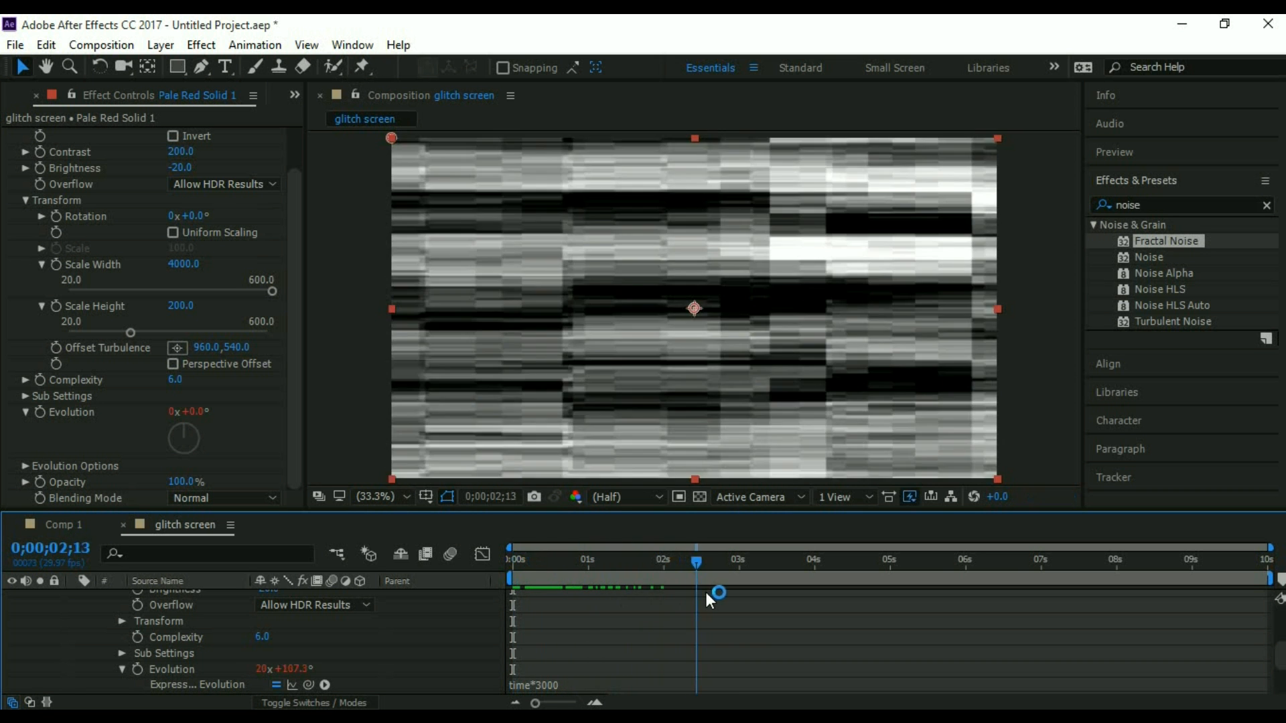
pyautogui.moveTo(701, 592); pyautogui.dragTo(508, 604)
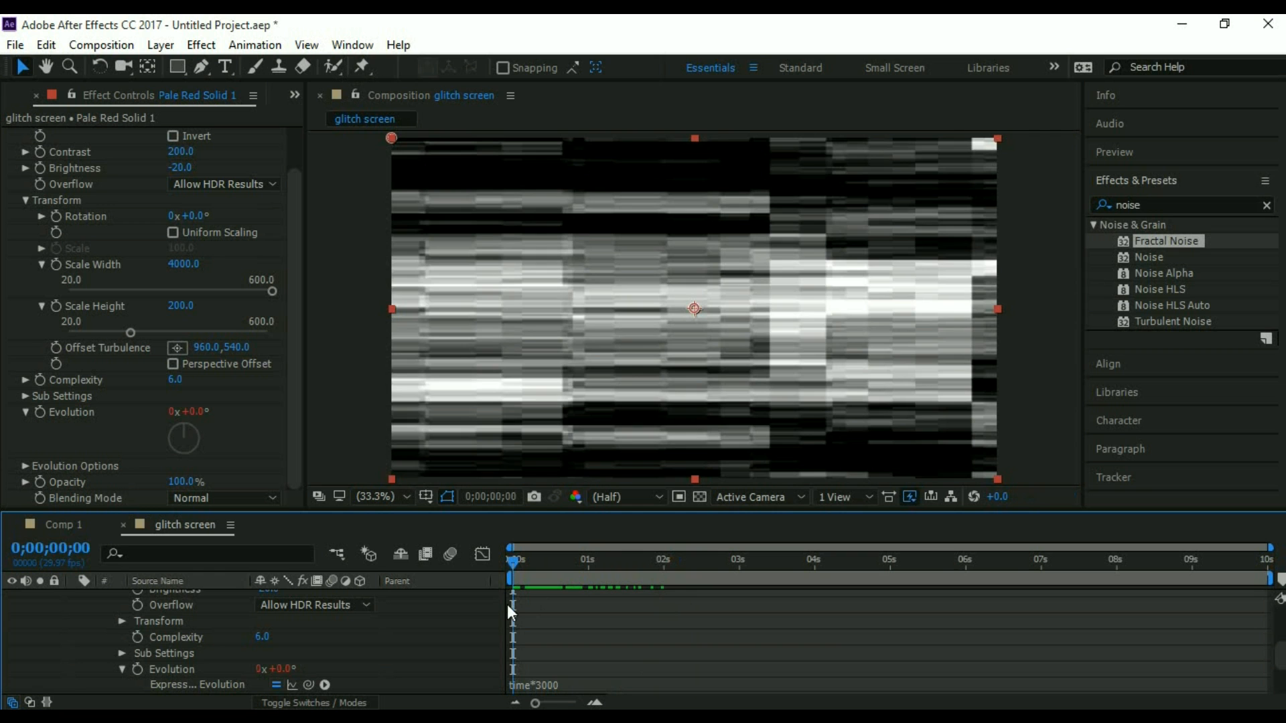
# Place the glitch screen composition in Comp 1 as a layer above logo comp.
pyautogui.click(68, 524)
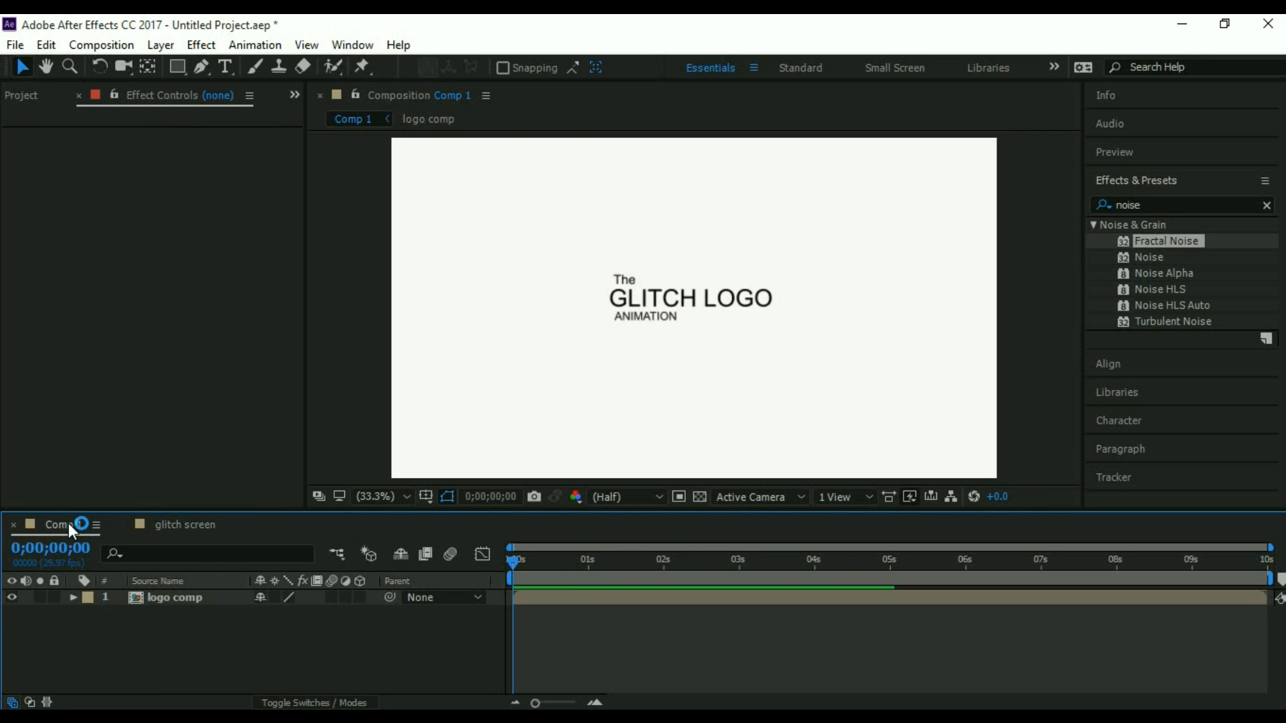
pyautogui.click(21, 95)
pyautogui.moveTo(55, 281); pyautogui.dragTo(133, 657)
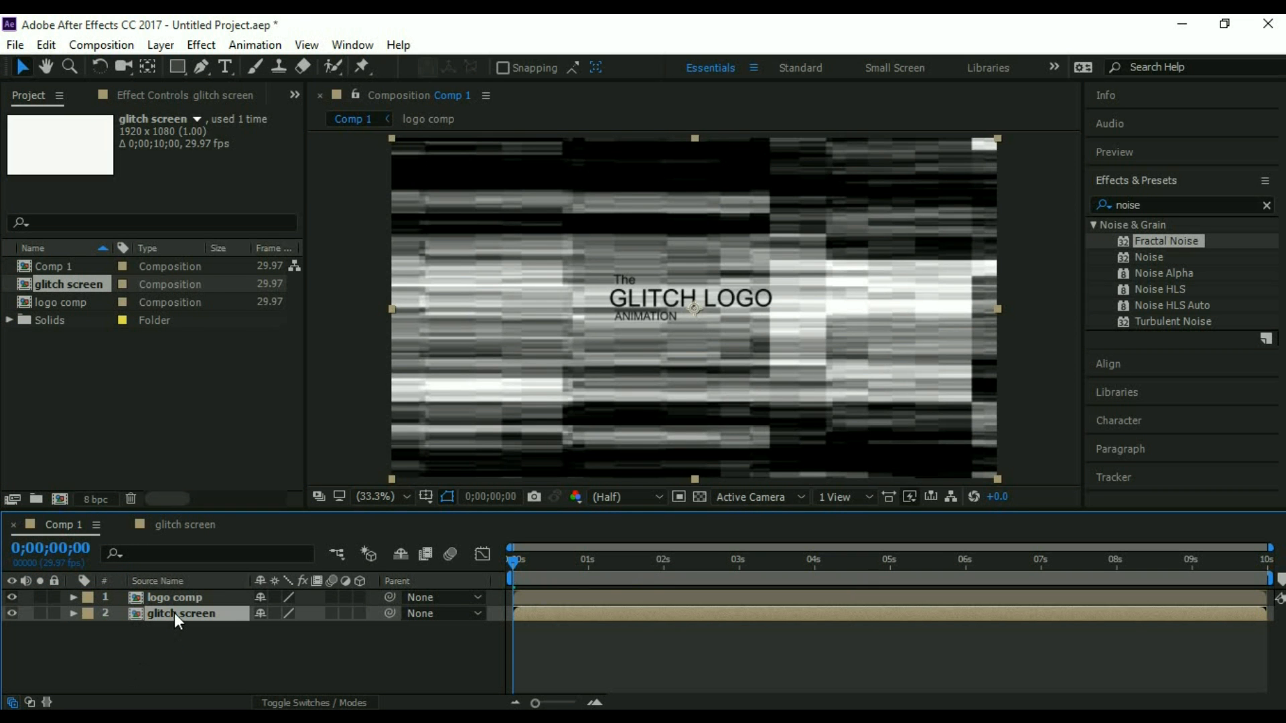
pyautogui.moveTo(174, 613); pyautogui.dragTo(175, 591)
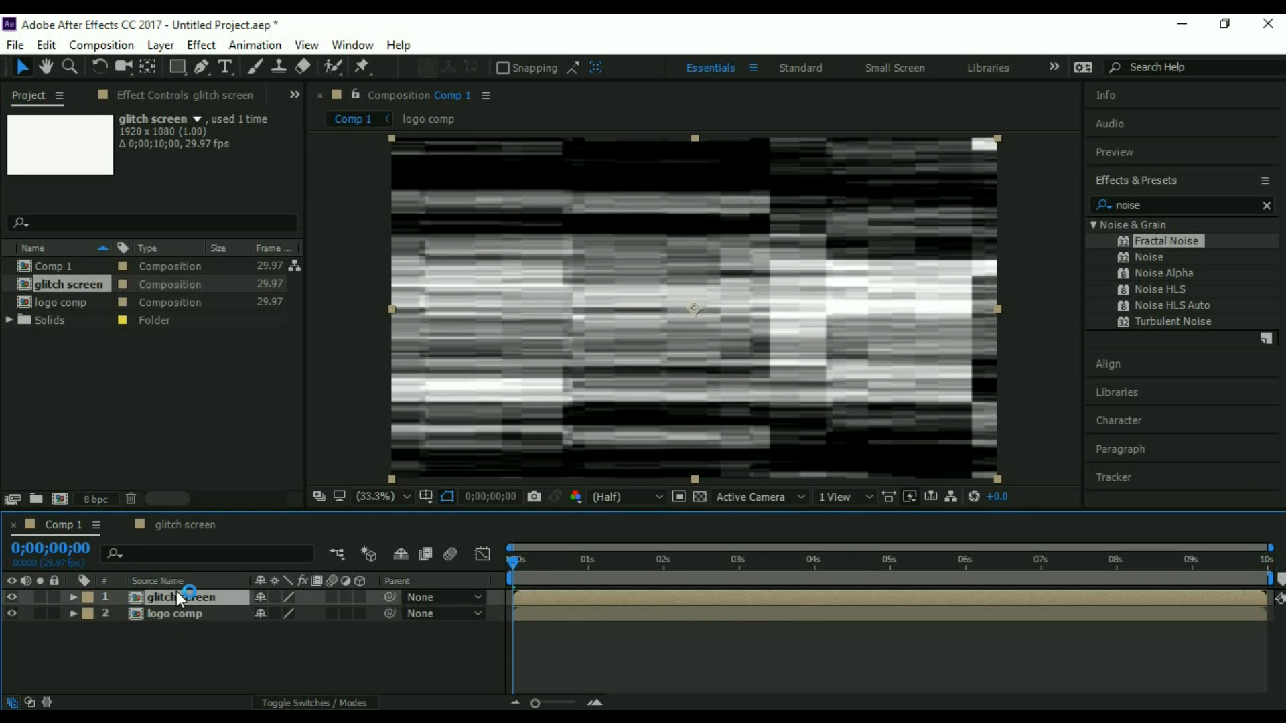
# Add an adjustment layer at the top of Comp 1 and hide the glitch screen layer.
pyautogui.rightClick(142, 644)
pyautogui.moveTo(369, 466)
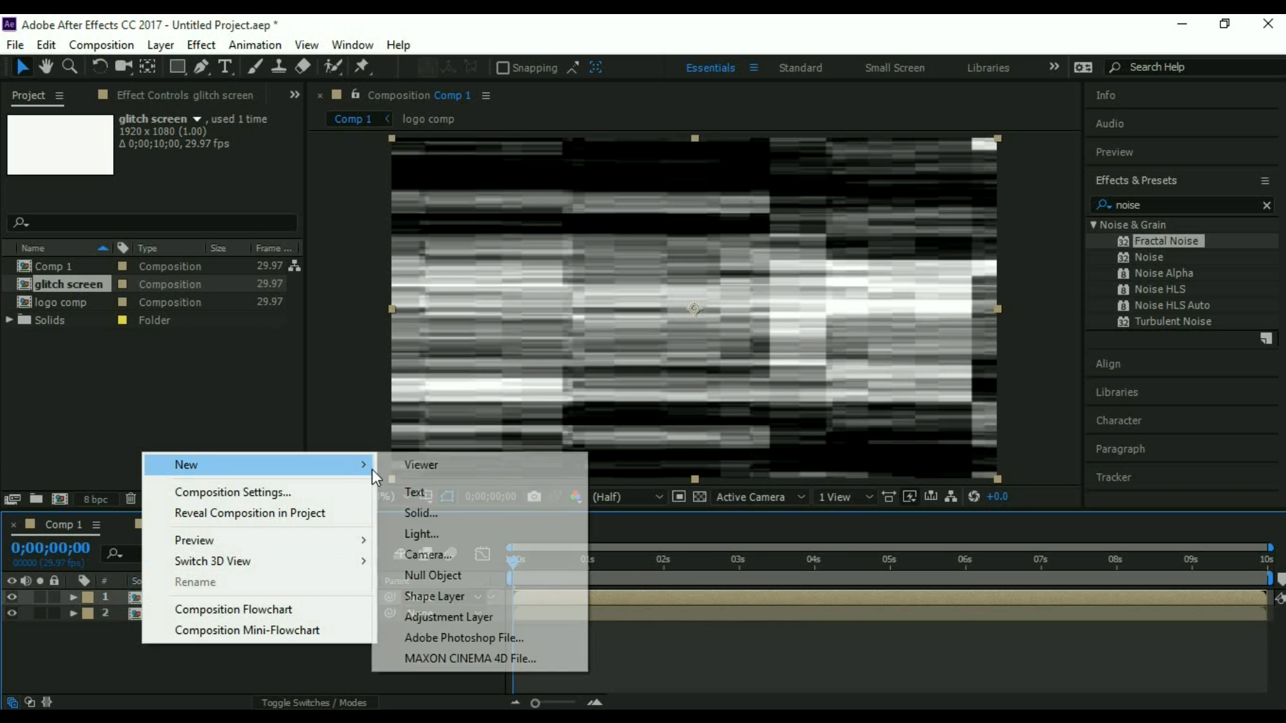
pyautogui.click(454, 556)
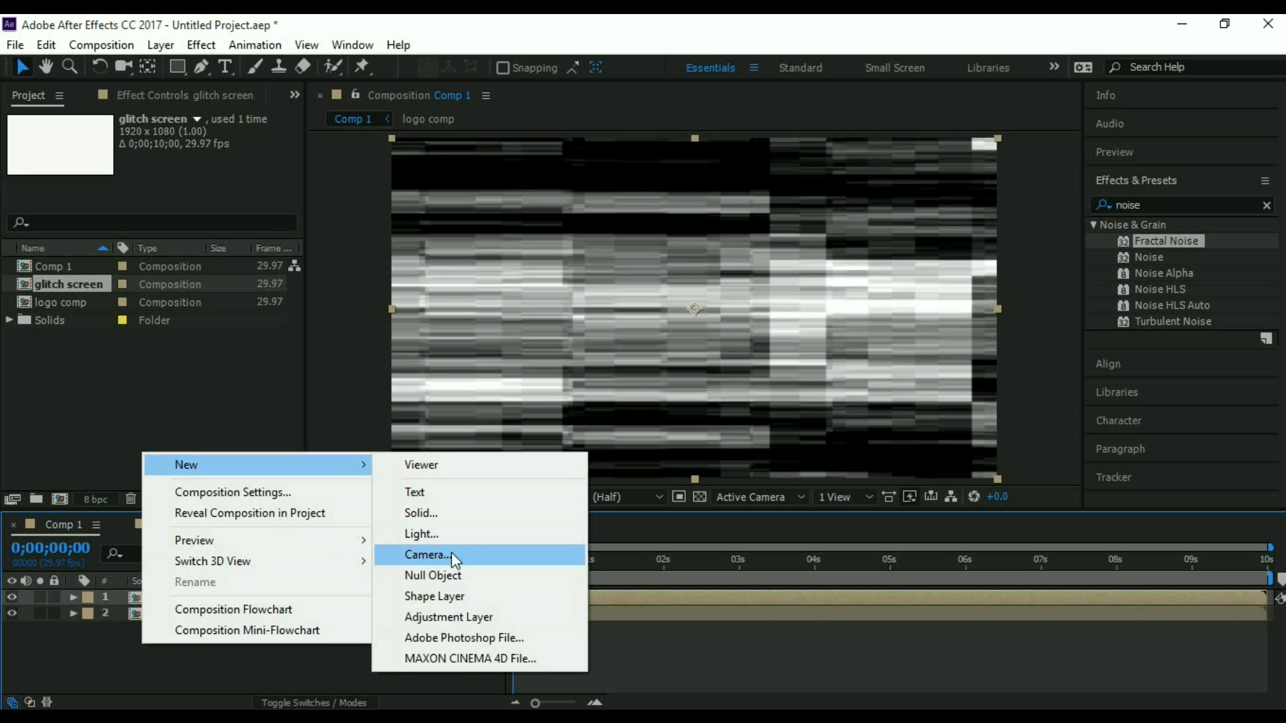
pyautogui.click(443, 616)
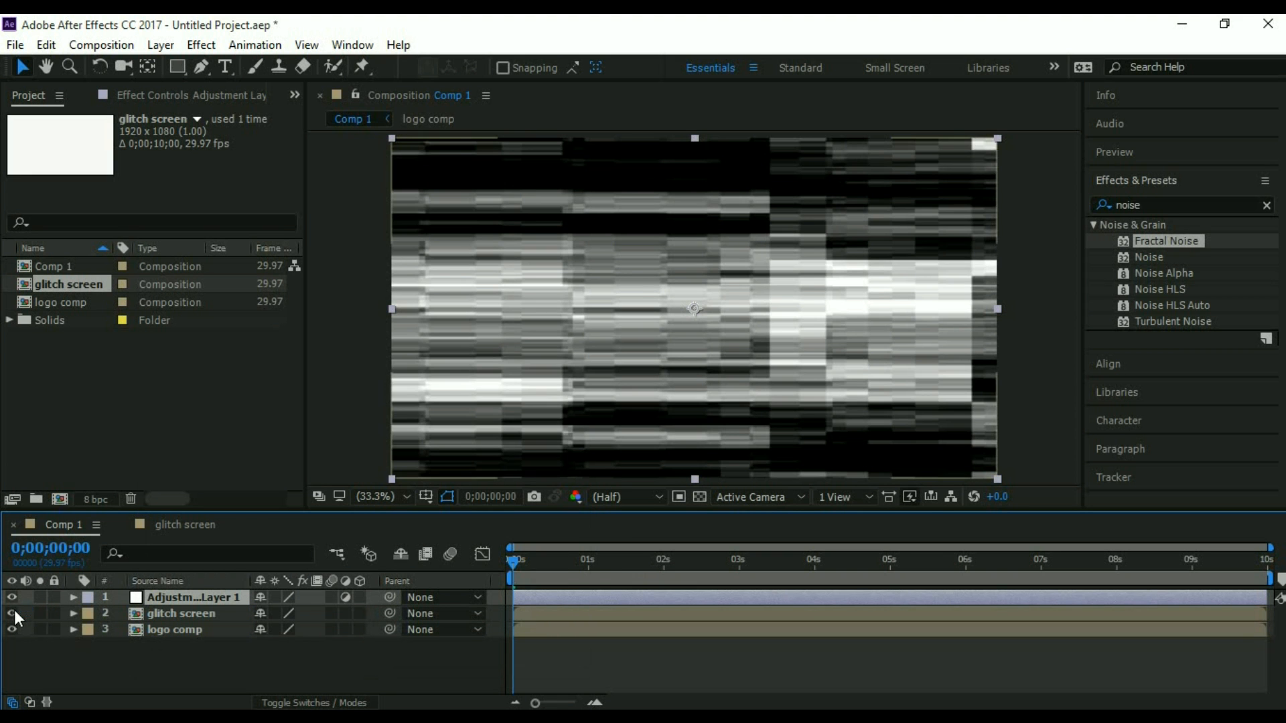
pyautogui.click(12, 613)
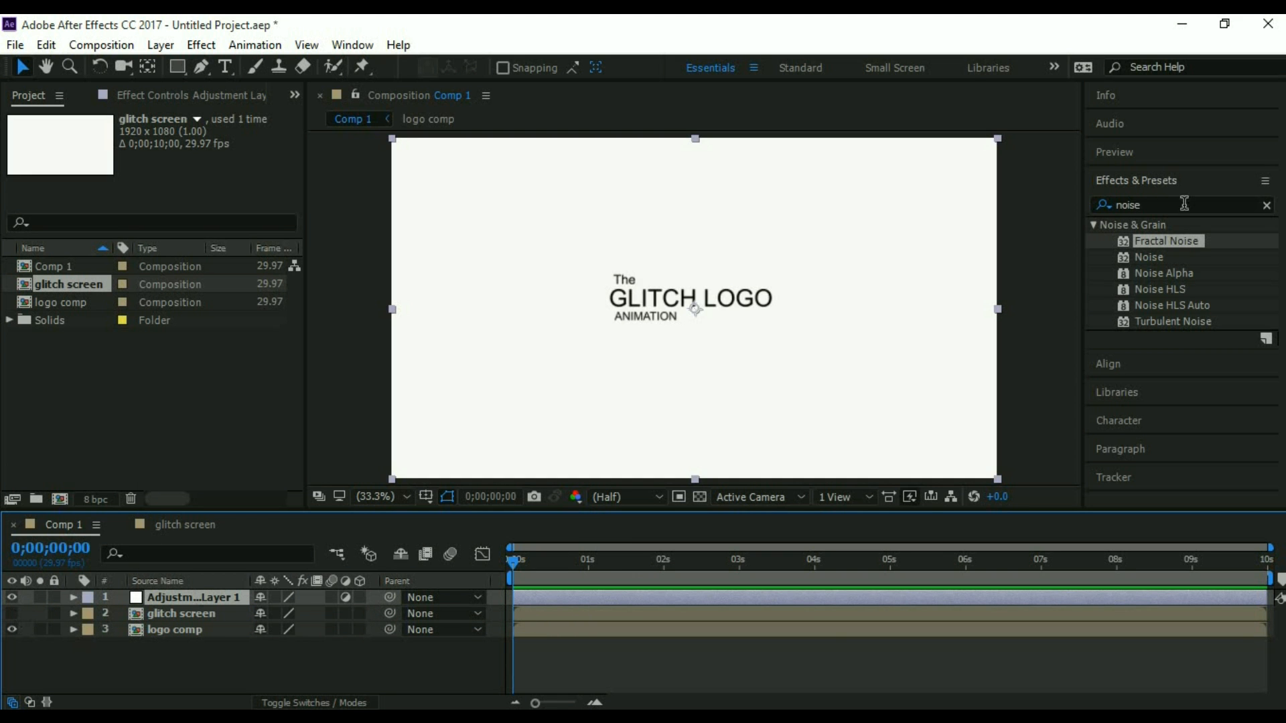
# Find the Displacement Map effect and apply it to the adjustment layer.
pyautogui.click(1266, 205)
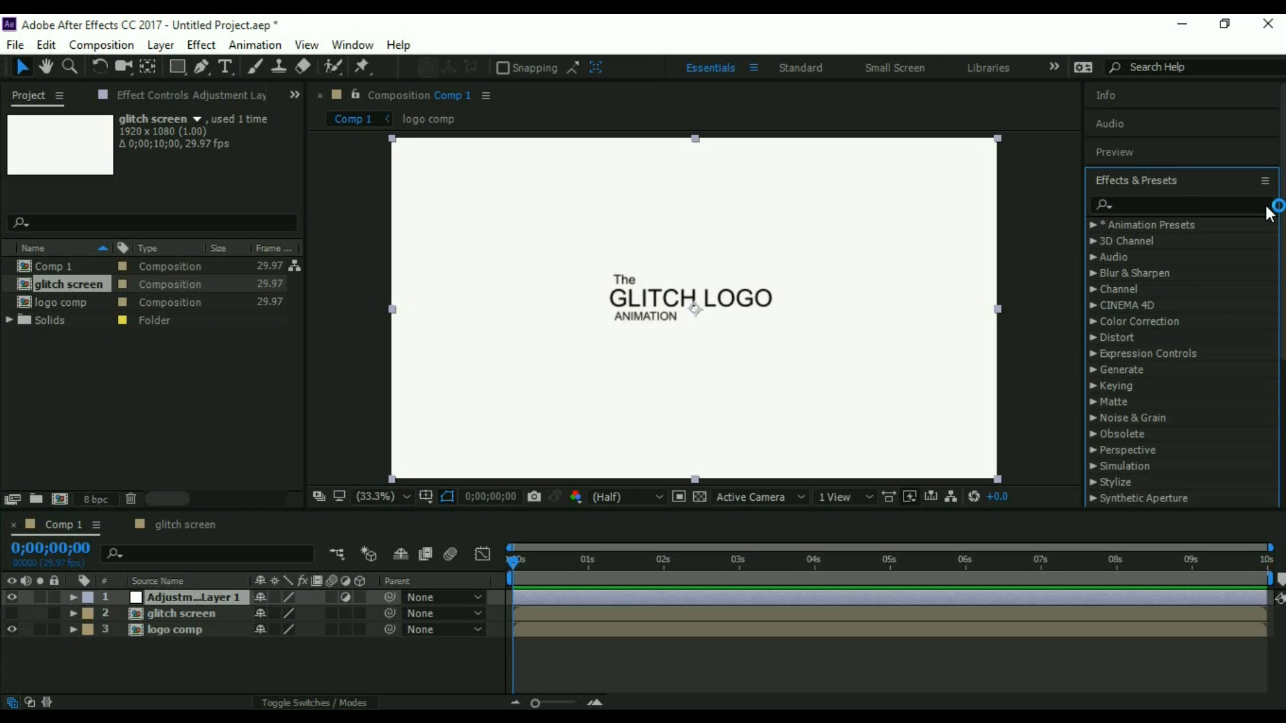
pyautogui.click(1174, 204)
pyautogui.write('displ')
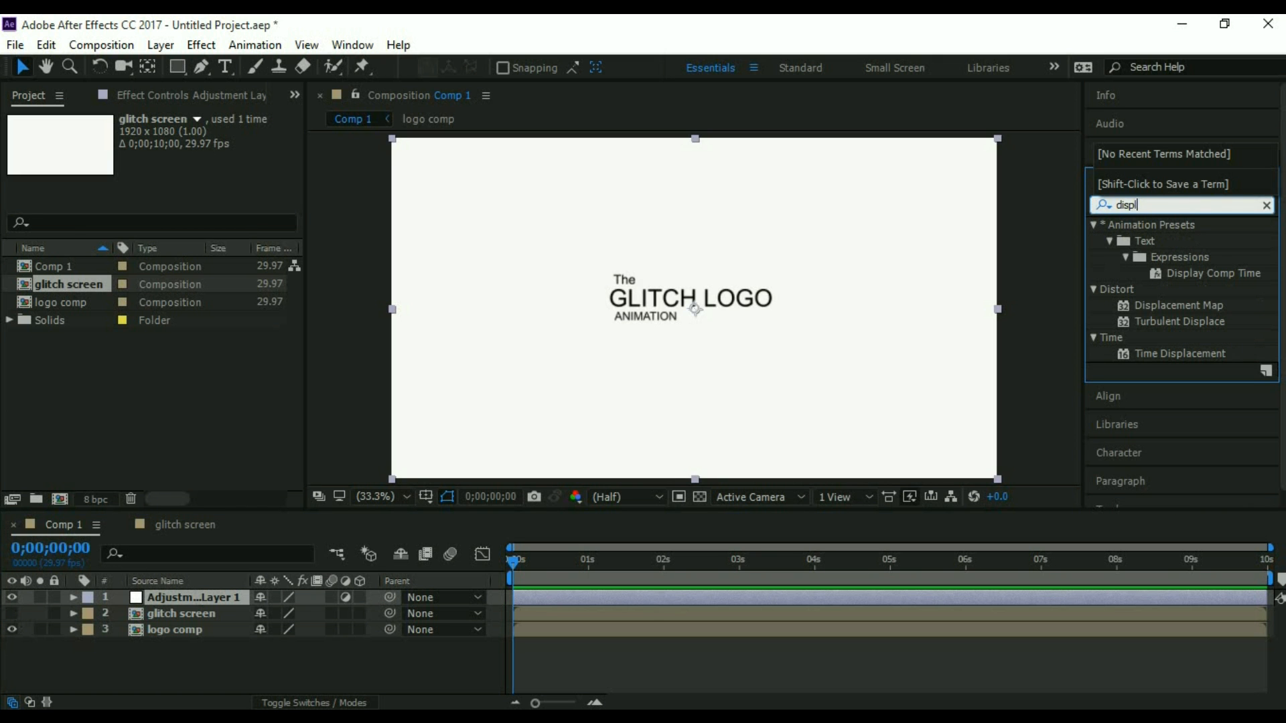
pyautogui.moveTo(1179, 305); pyautogui.dragTo(206, 595)
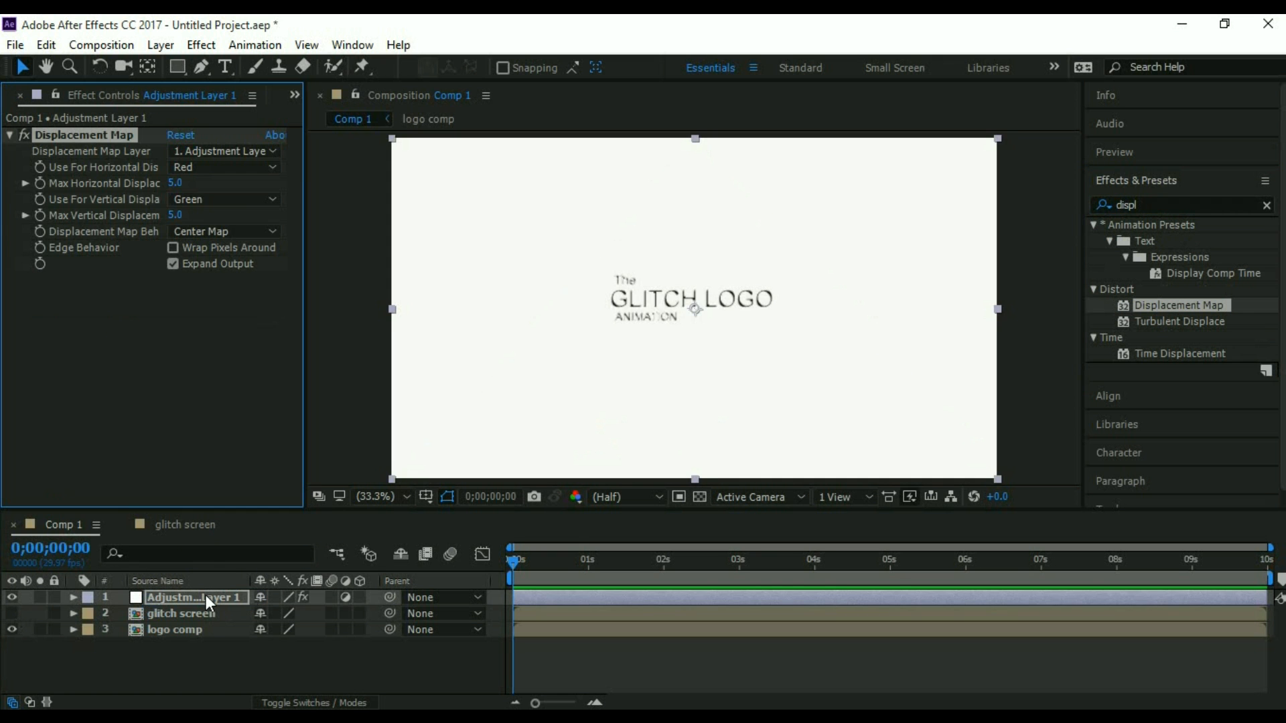
# Use glitch screen as the displacement map layer and set max horizontal displacement to -40 and max vertical displacement to 30.
pyautogui.click(250, 151)
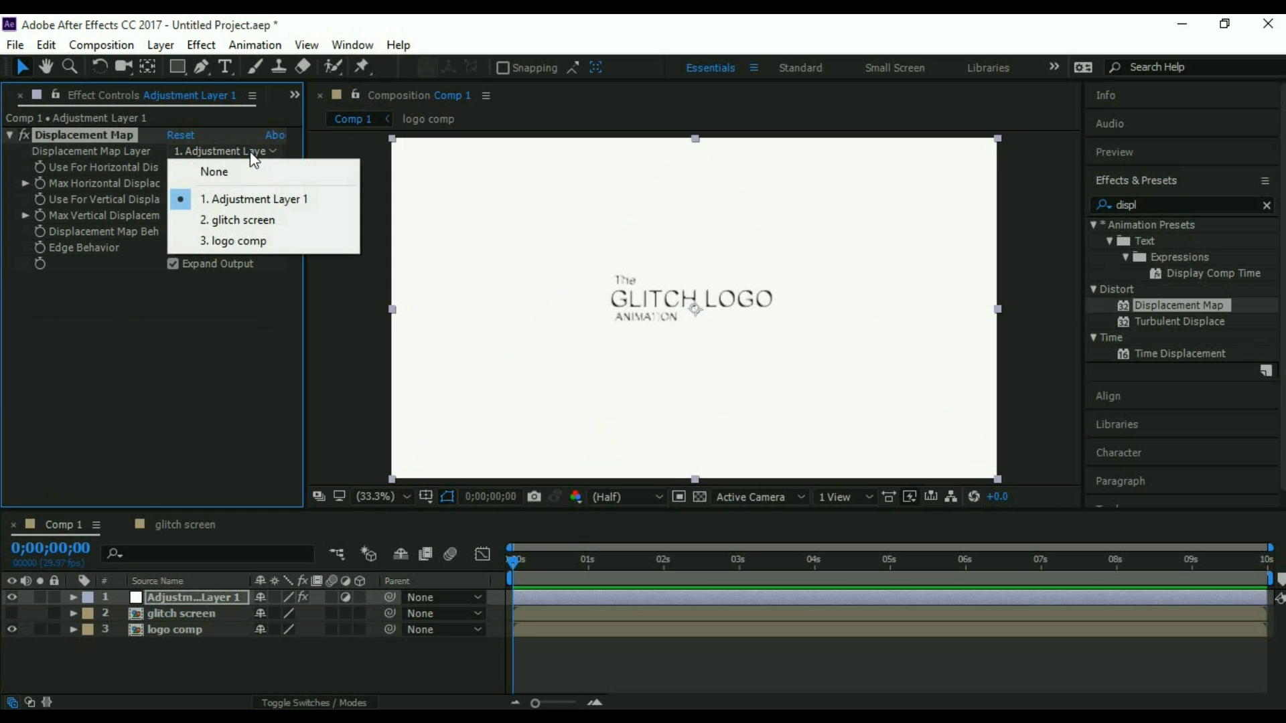
pyautogui.click(283, 223)
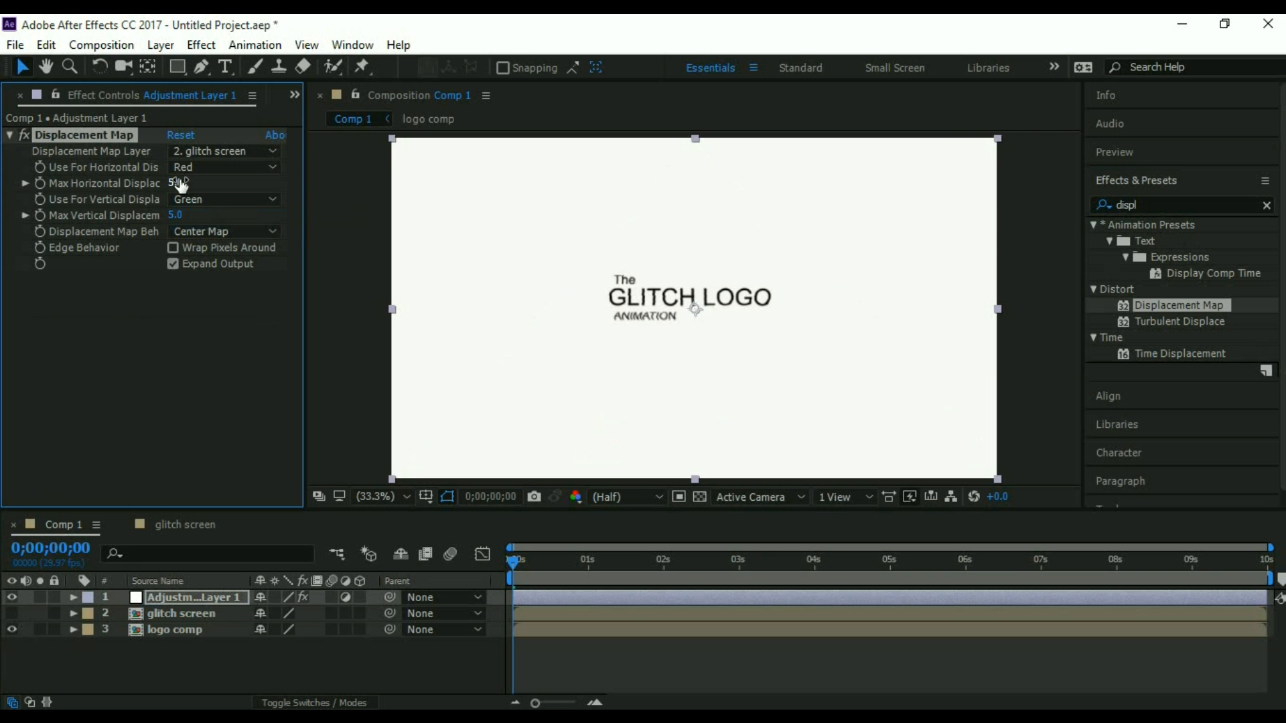
pyautogui.moveTo(171, 183); pyautogui.dragTo(202, 219)
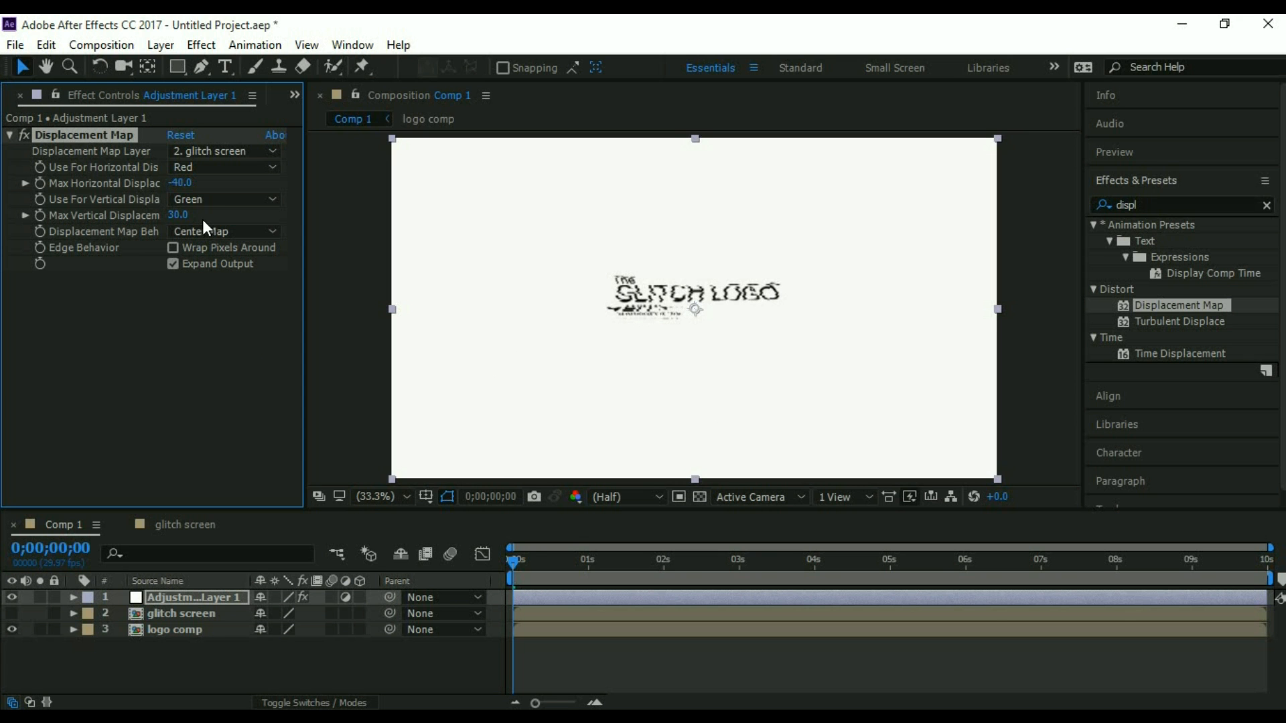
pyautogui.click(511, 559)
pyautogui.moveTo(512, 558)
pyautogui.mouseDown()
pyautogui.moveTo(545, 561)
pyautogui.moveTo(507, 574)
pyautogui.mouseUp()
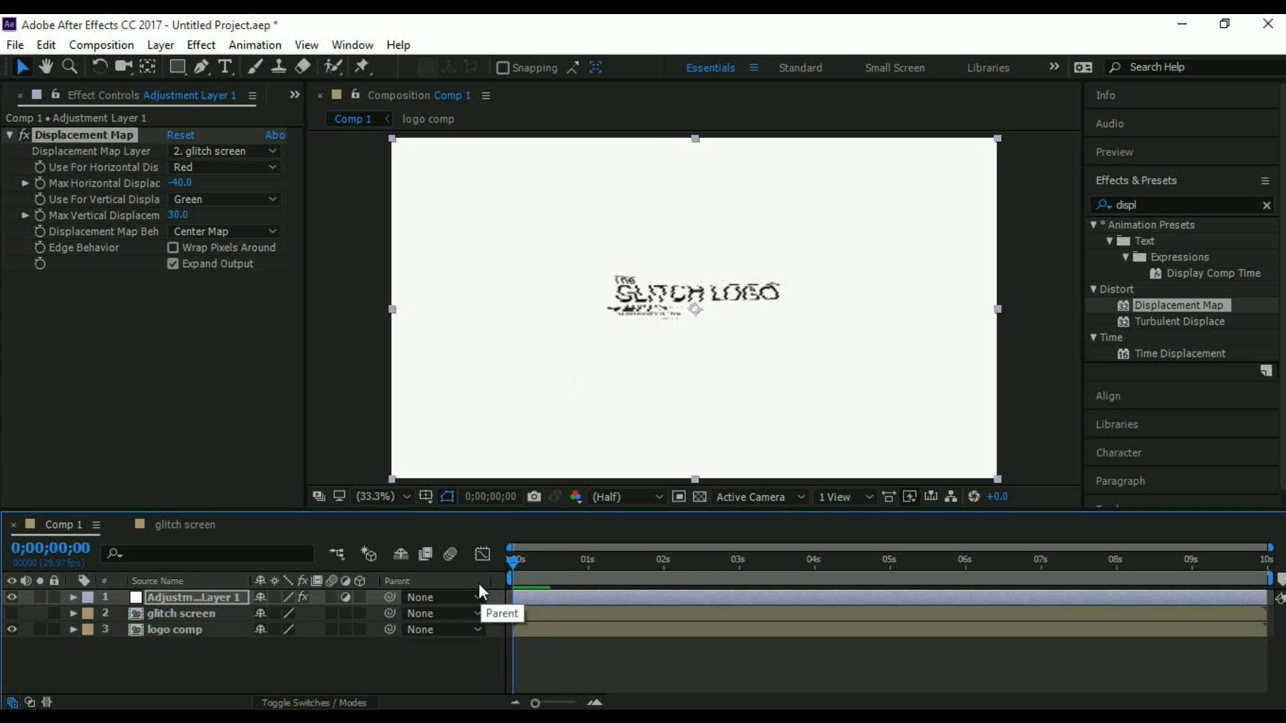
# Split the adjustment layer at 0;00;00;15 and delete the part before it.
pyautogui.moveTo(512, 559); pyautogui.dragTo(552, 573)
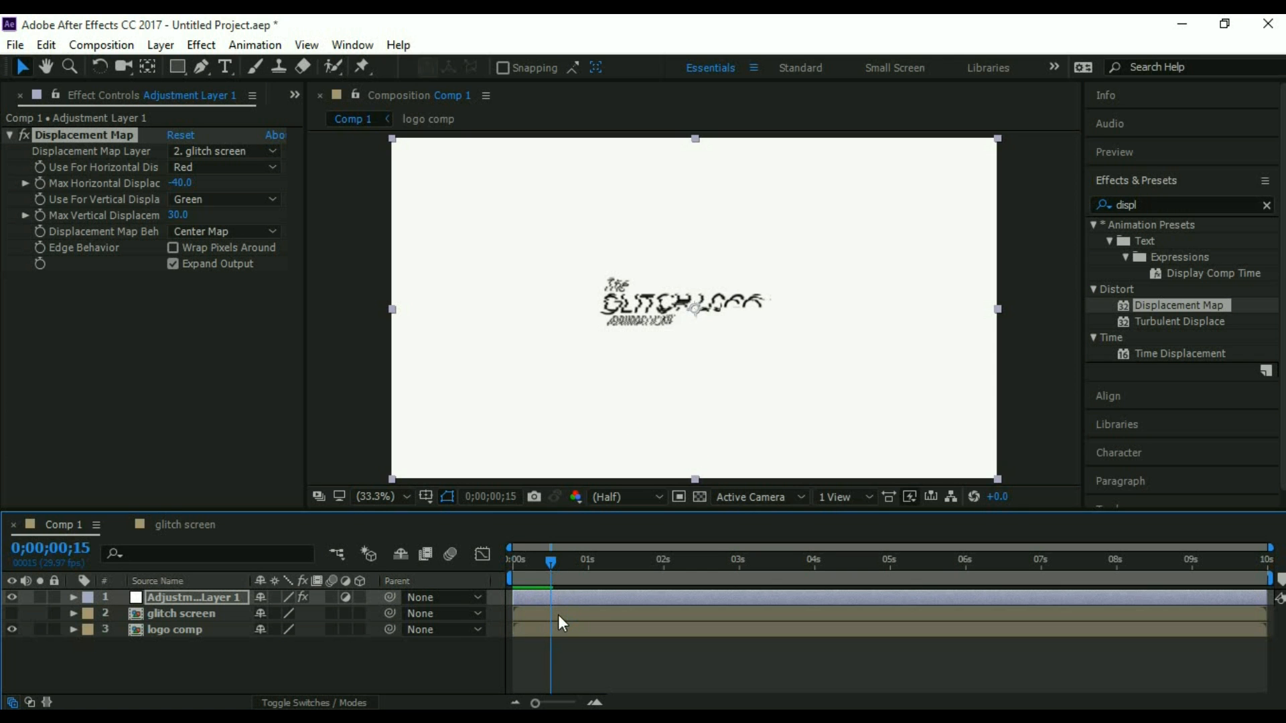
pyautogui.click(568, 595)
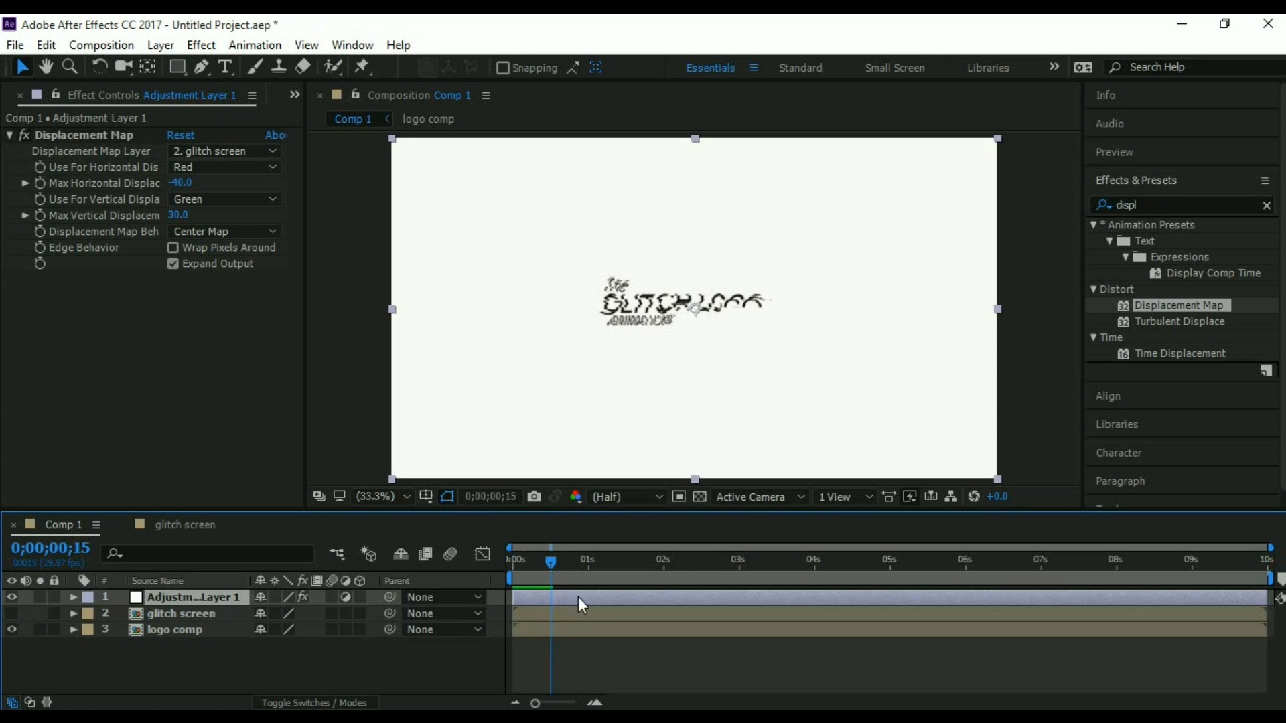
pyautogui.hotkey('ctrl', 'shift', 'd')
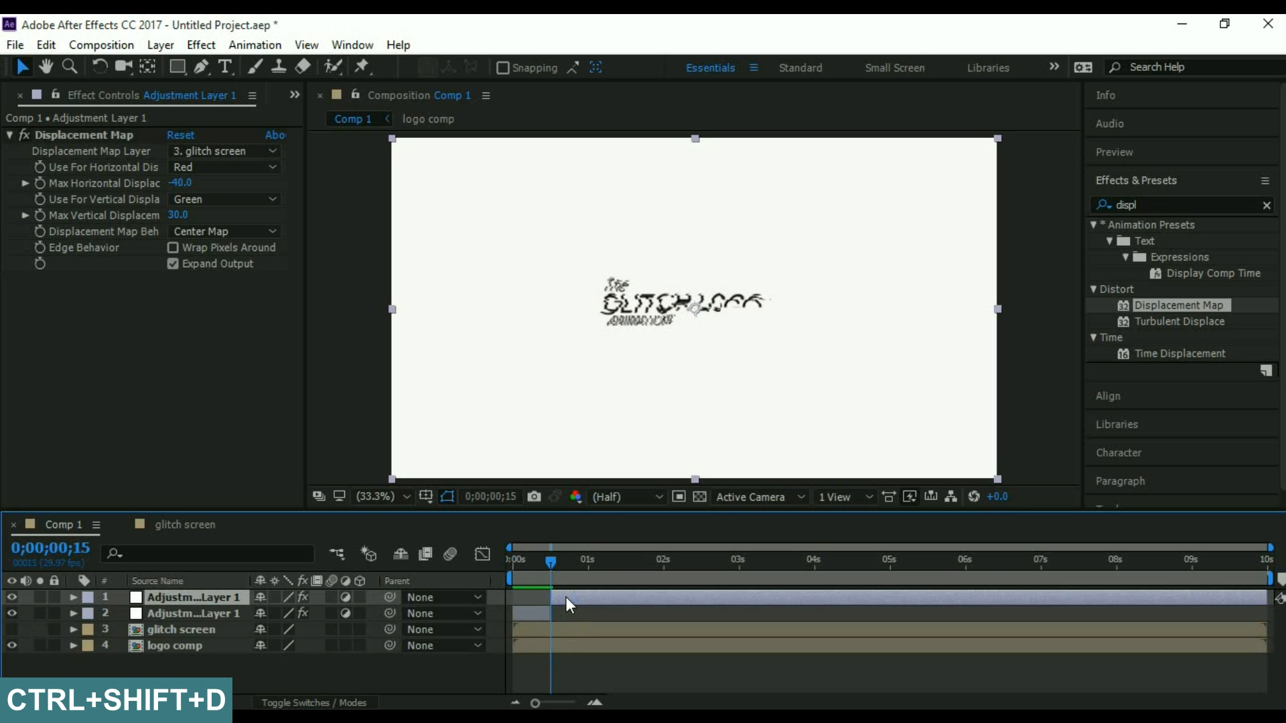
pyautogui.click(532, 613)
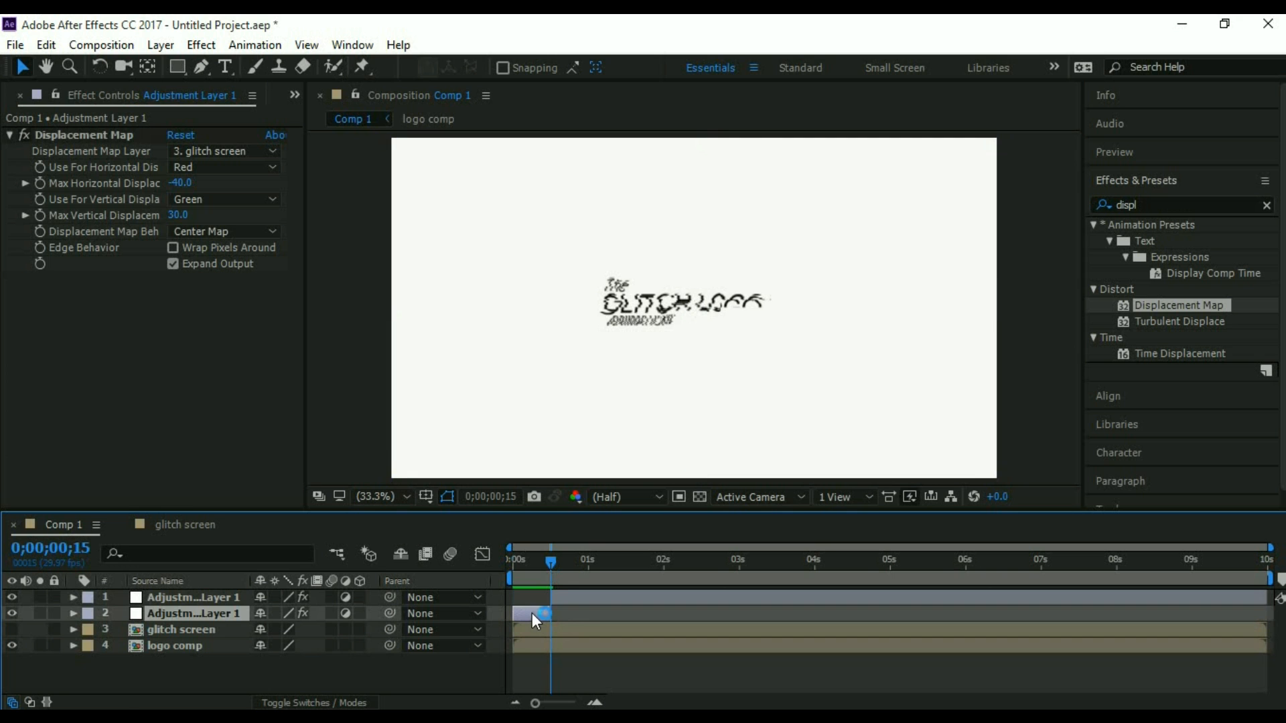
pyautogui.press('Delete')
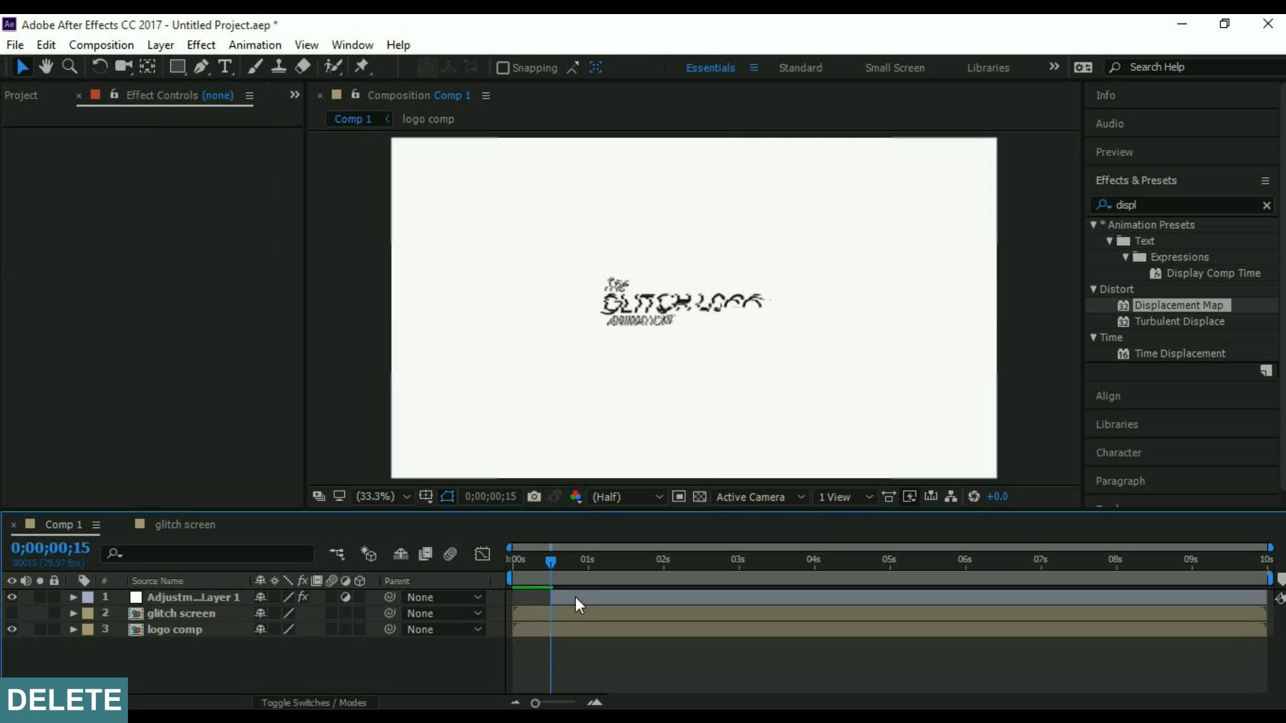
# Split the remaining adjustment layer again at 0;00;00;20.
pyautogui.moveTo(551, 561); pyautogui.dragTo(563, 561)
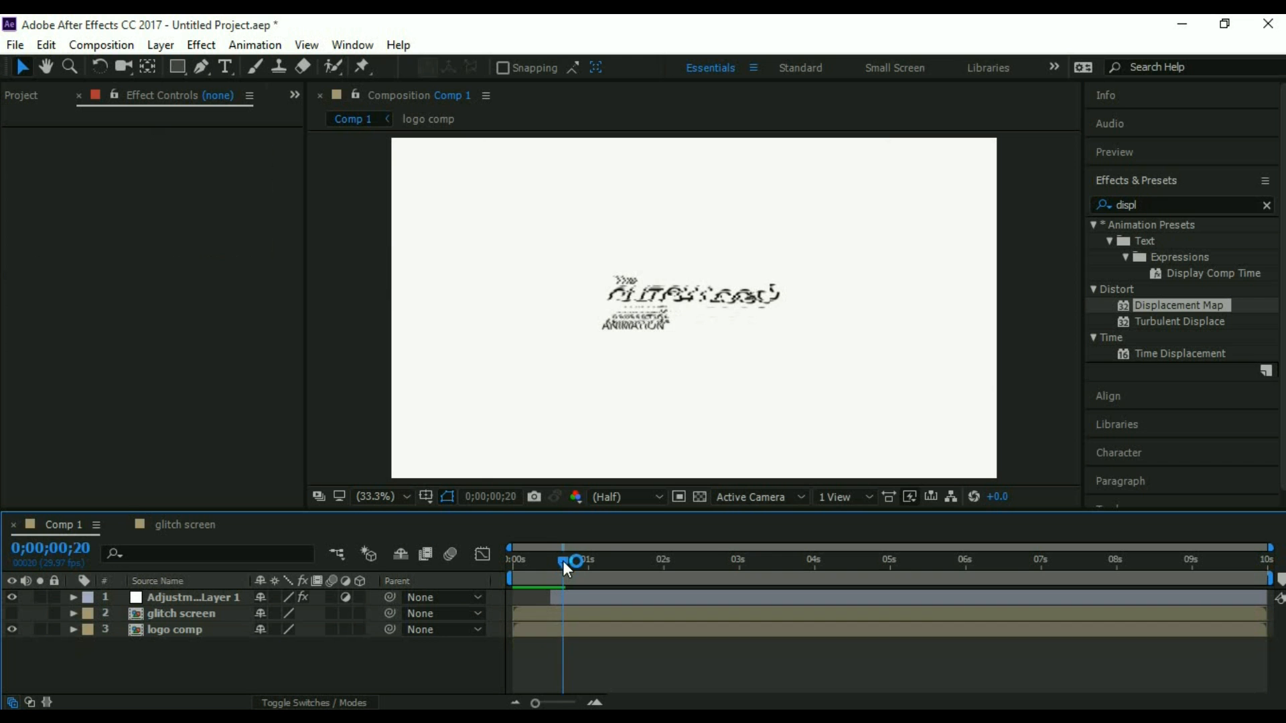
pyautogui.click(577, 597)
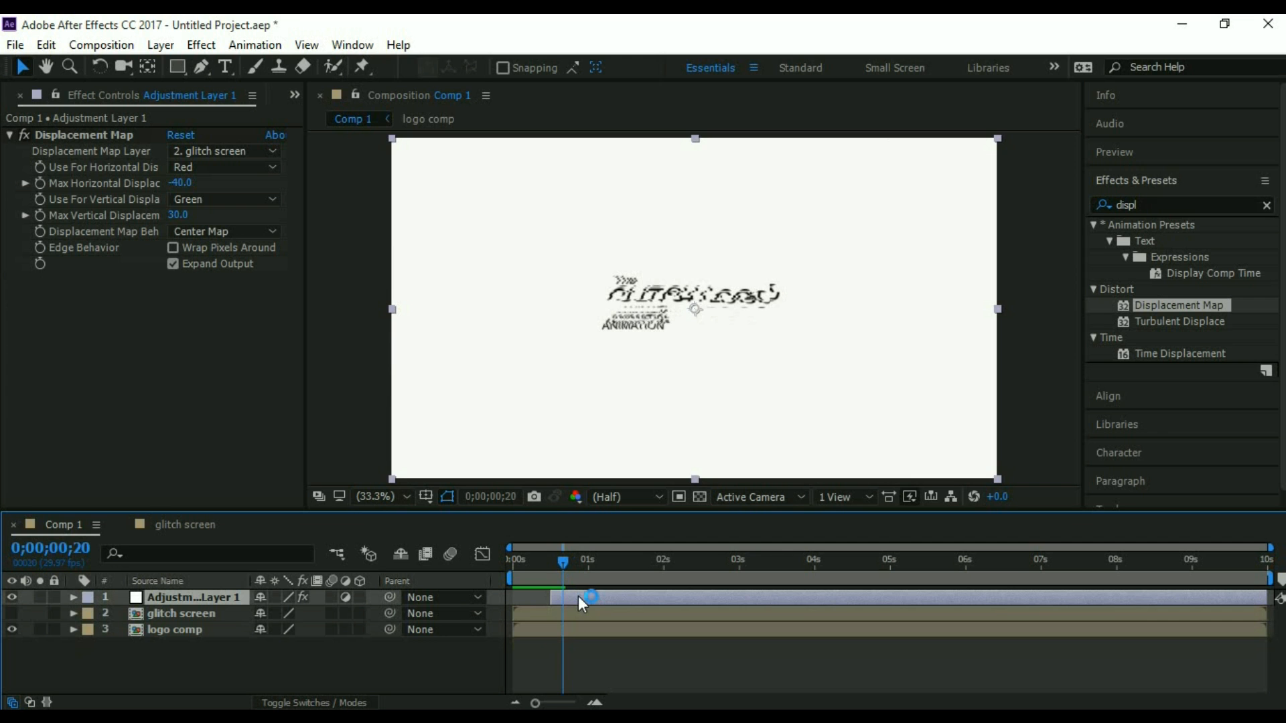
pyautogui.hotkey('ctrl', 'shift', 'd')
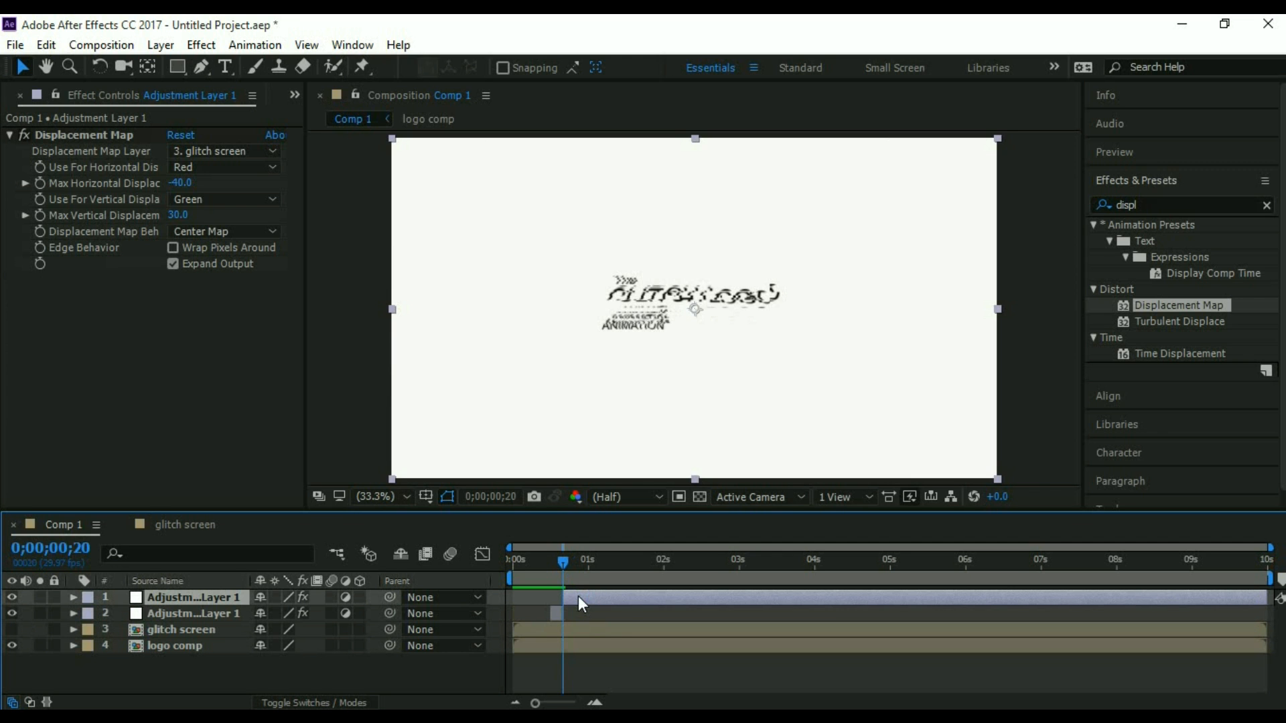
# Preview the short glitch segment with the long adjustment layer temporarily hidden, ending at 0;00;01;03.
pyautogui.moveTo(560, 557); pyautogui.dragTo(553, 564)
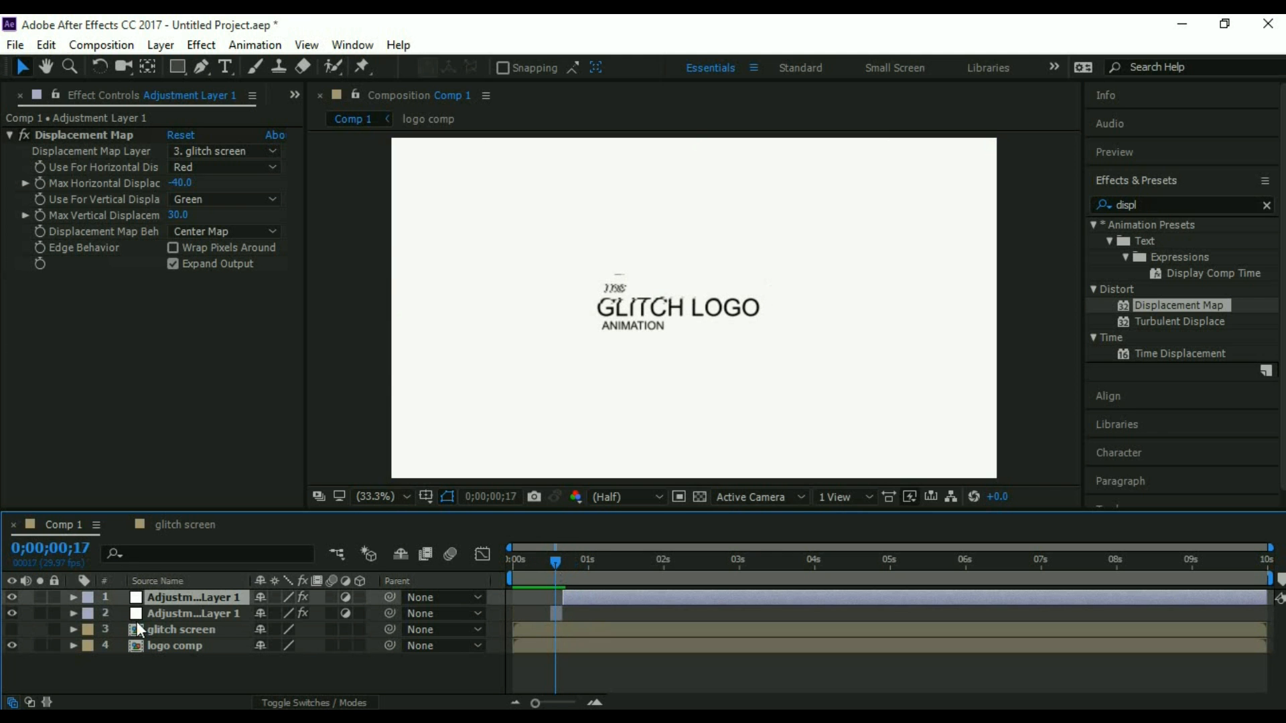
pyautogui.click(12, 597)
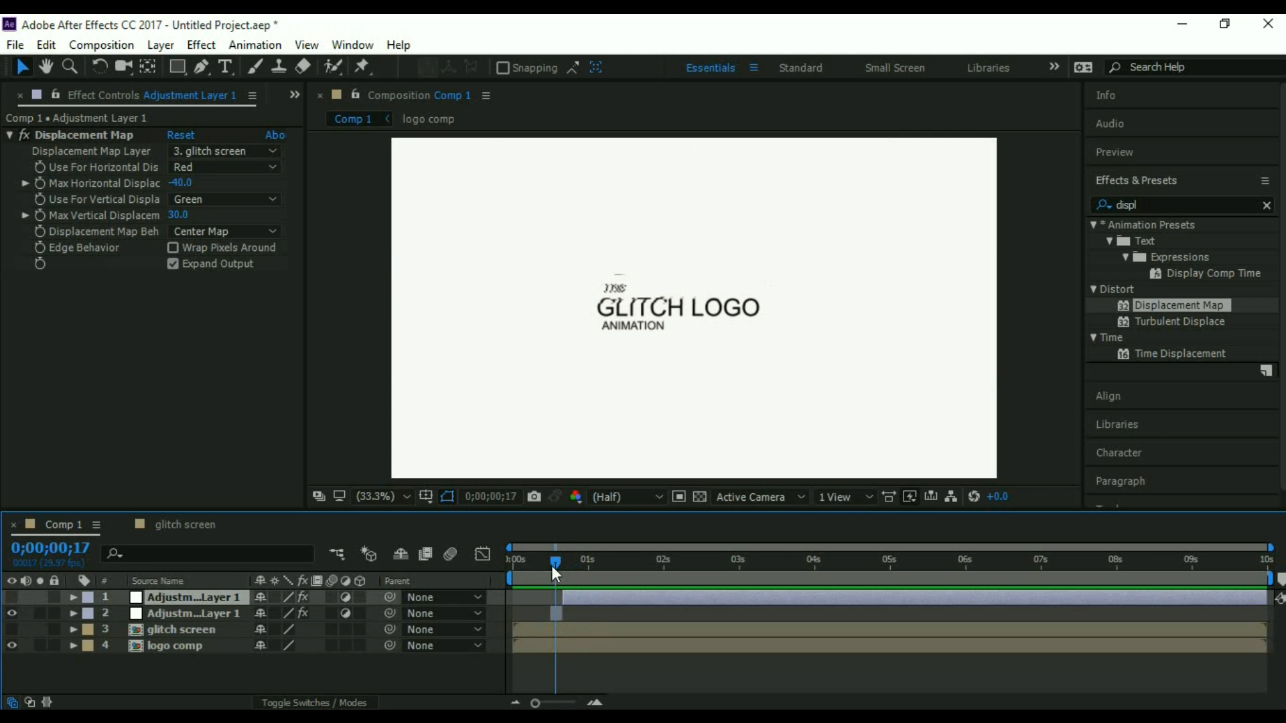
pyautogui.moveTo(557, 557); pyautogui.dragTo(539, 562)
pyautogui.press('space')
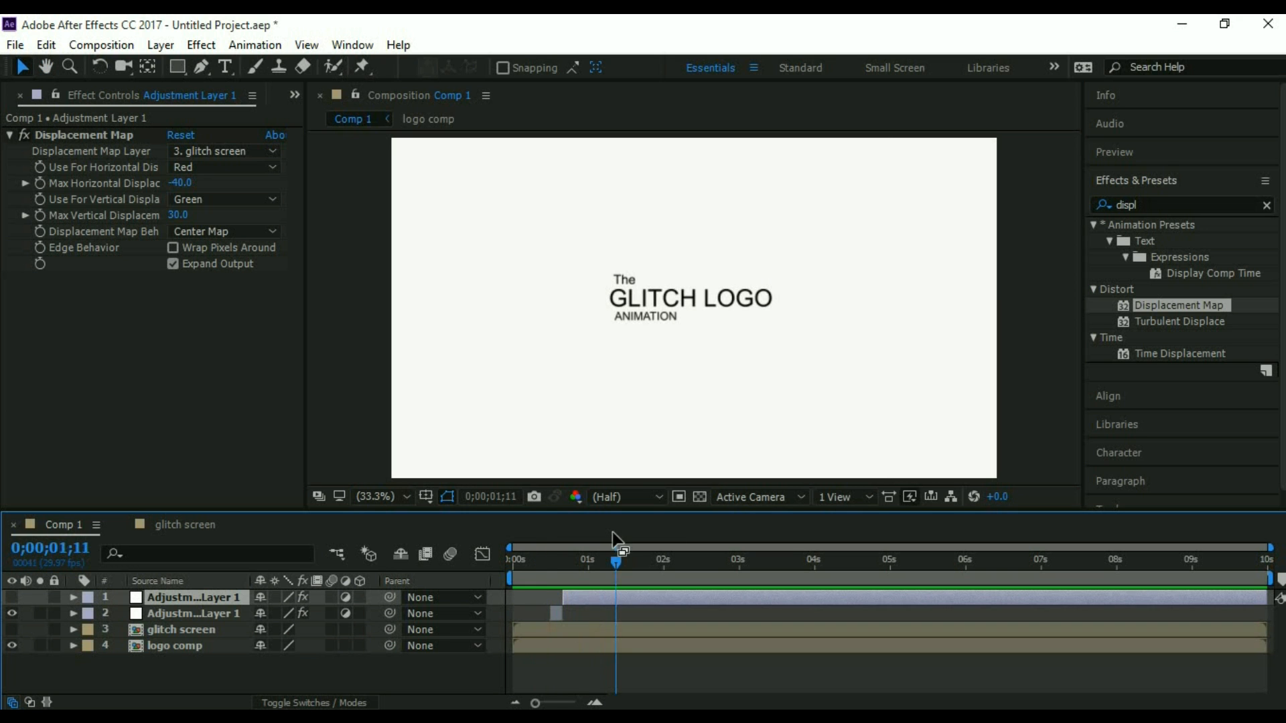
pyautogui.moveTo(614, 560); pyautogui.dragTo(545, 577)
pyautogui.press('space')
pyautogui.moveTo(600, 561); pyautogui.dragTo(596, 564)
pyautogui.click(12, 596)
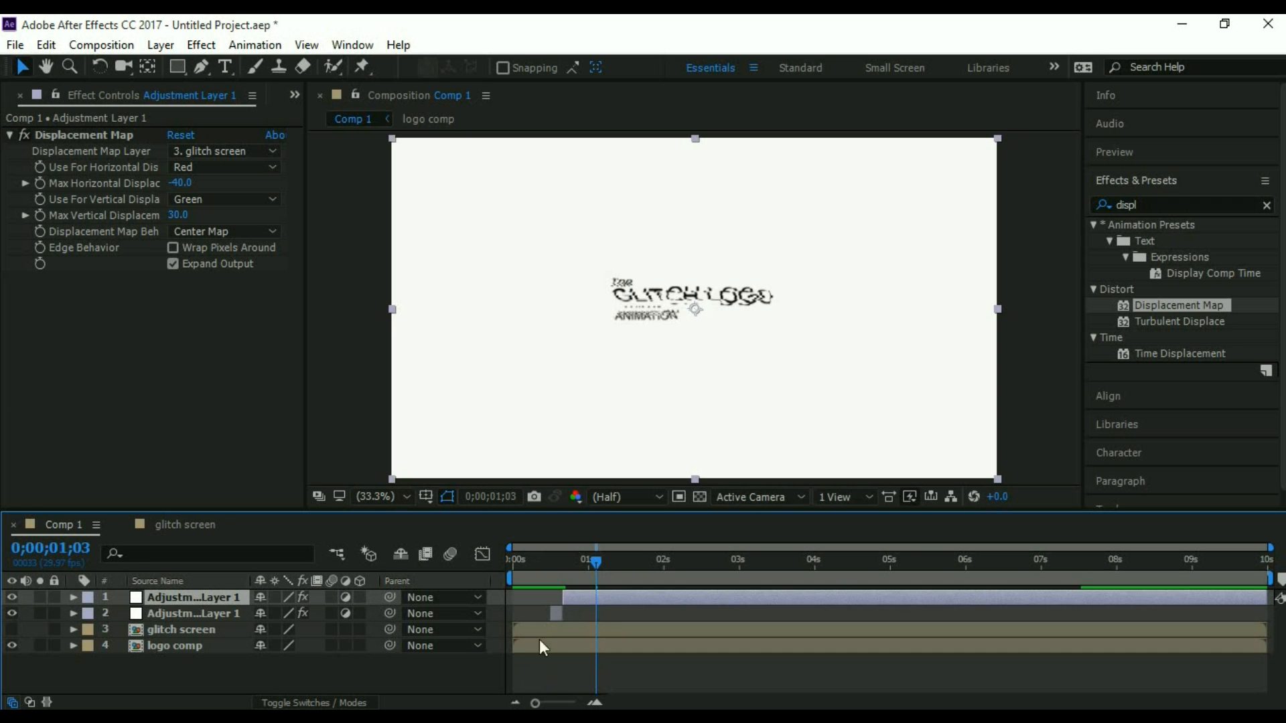
# Shift the long adjustment layer to start at 0;00;01;03, split it at 0;00;01;21 and delete the part after the split.
pyautogui.moveTo(582, 596)
pyautogui.mouseDown()
pyautogui.moveTo(632, 596)
pyautogui.moveTo(601, 600)
pyautogui.mouseUp()
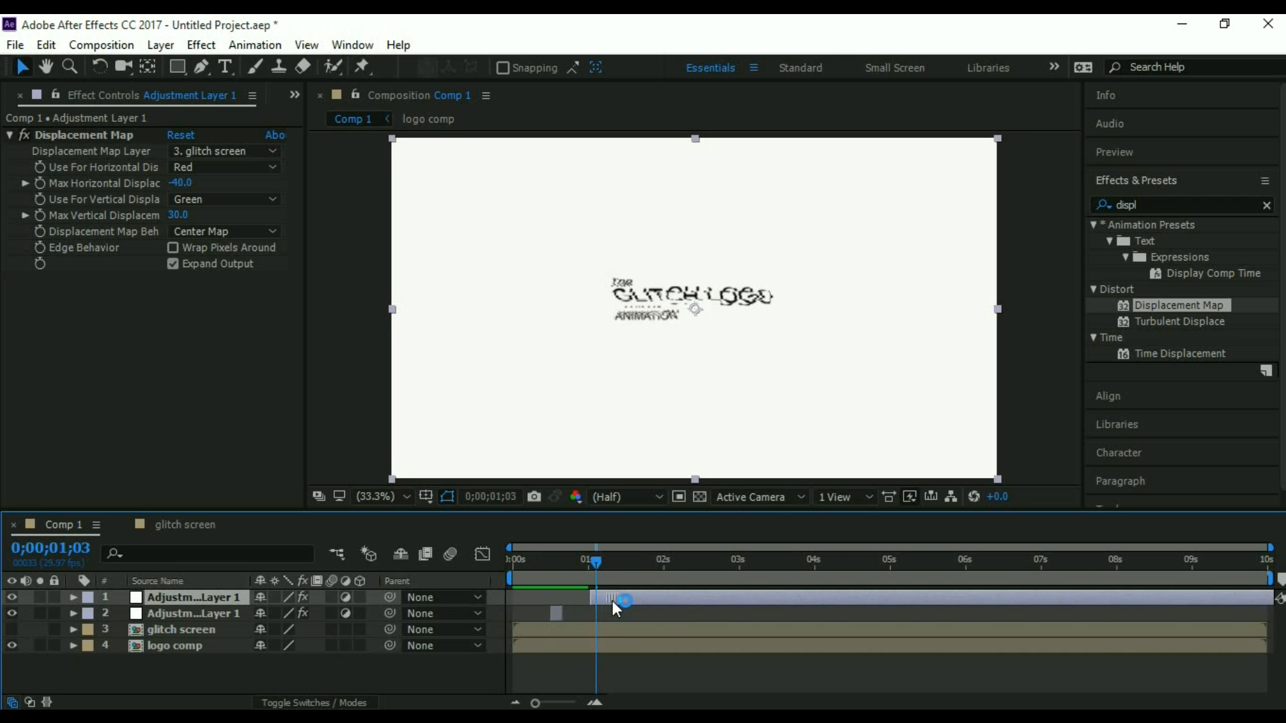
pyautogui.moveTo(597, 565); pyautogui.dragTo(642, 561)
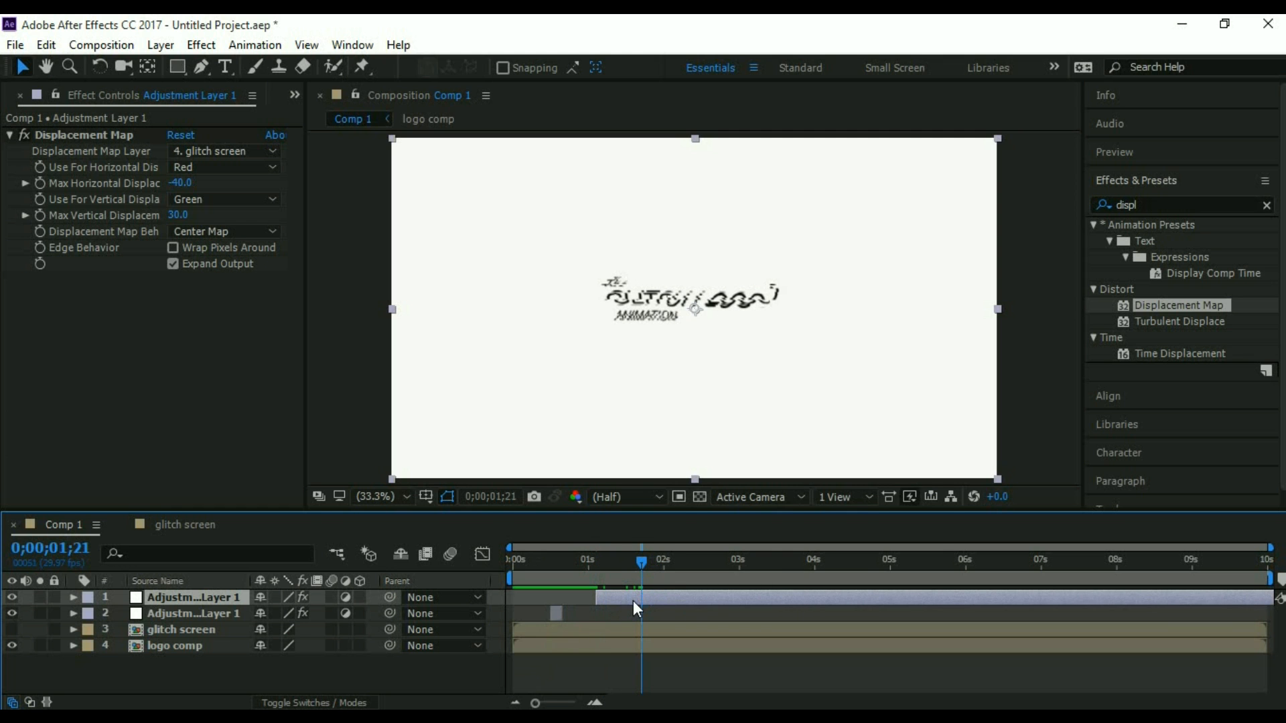
pyautogui.hotkey('ctrl', 'shift', 'd')
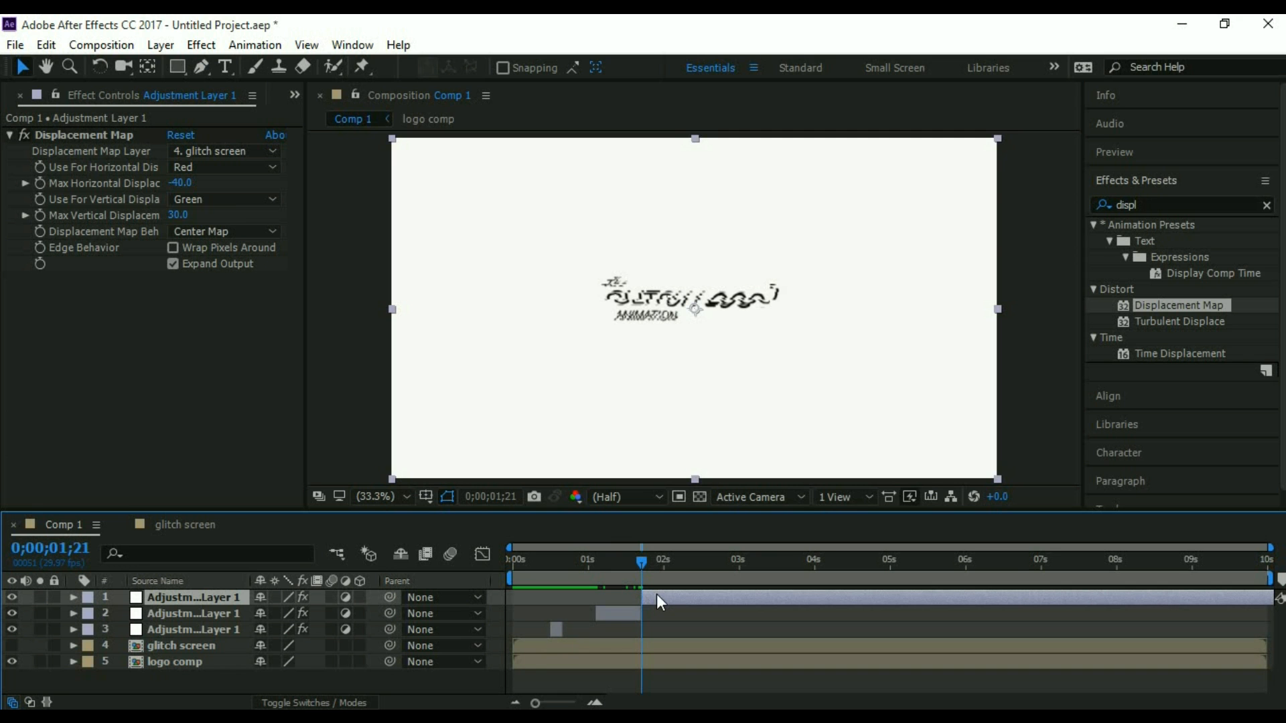
pyautogui.press('Delete')
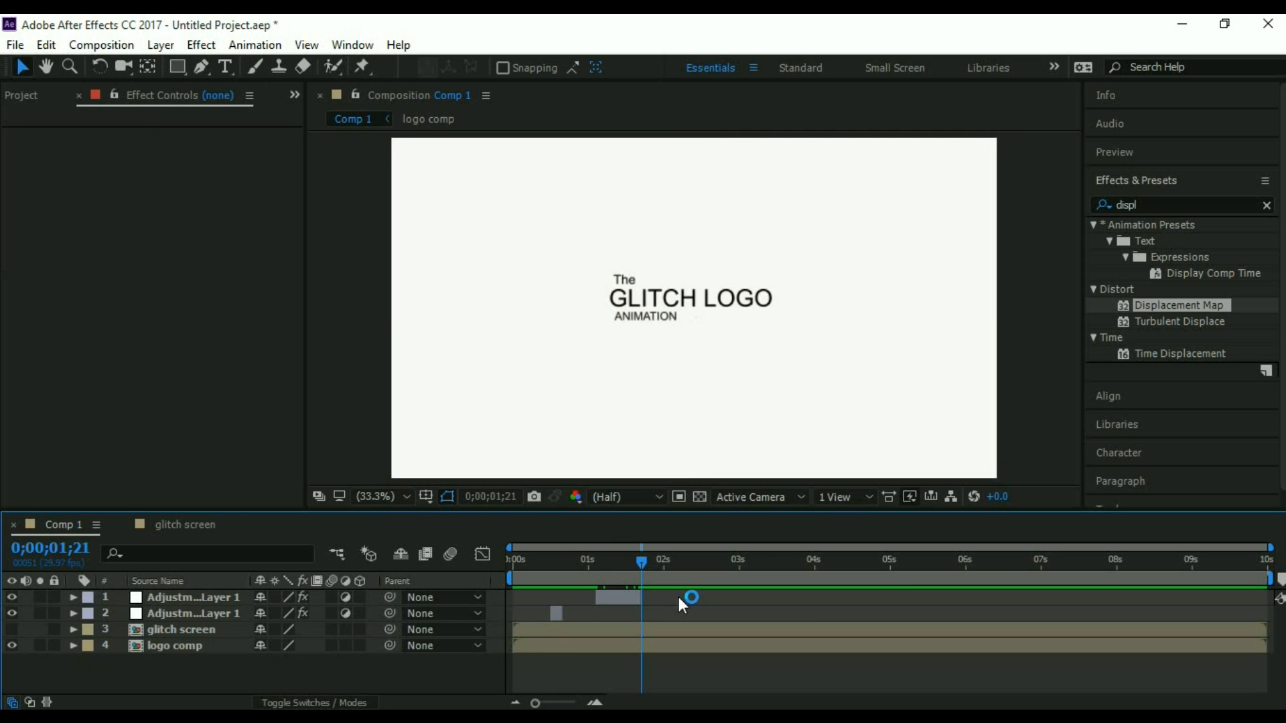
# Duplicate the second glitch segment three times and place the copies to start at about 2.3, 3.4 and 4.7 seconds.
pyautogui.click(622, 600)
pyautogui.moveTo(637, 565)
pyautogui.mouseDown()
pyautogui.moveTo(561, 593)
pyautogui.moveTo(621, 577)
pyautogui.mouseUp()
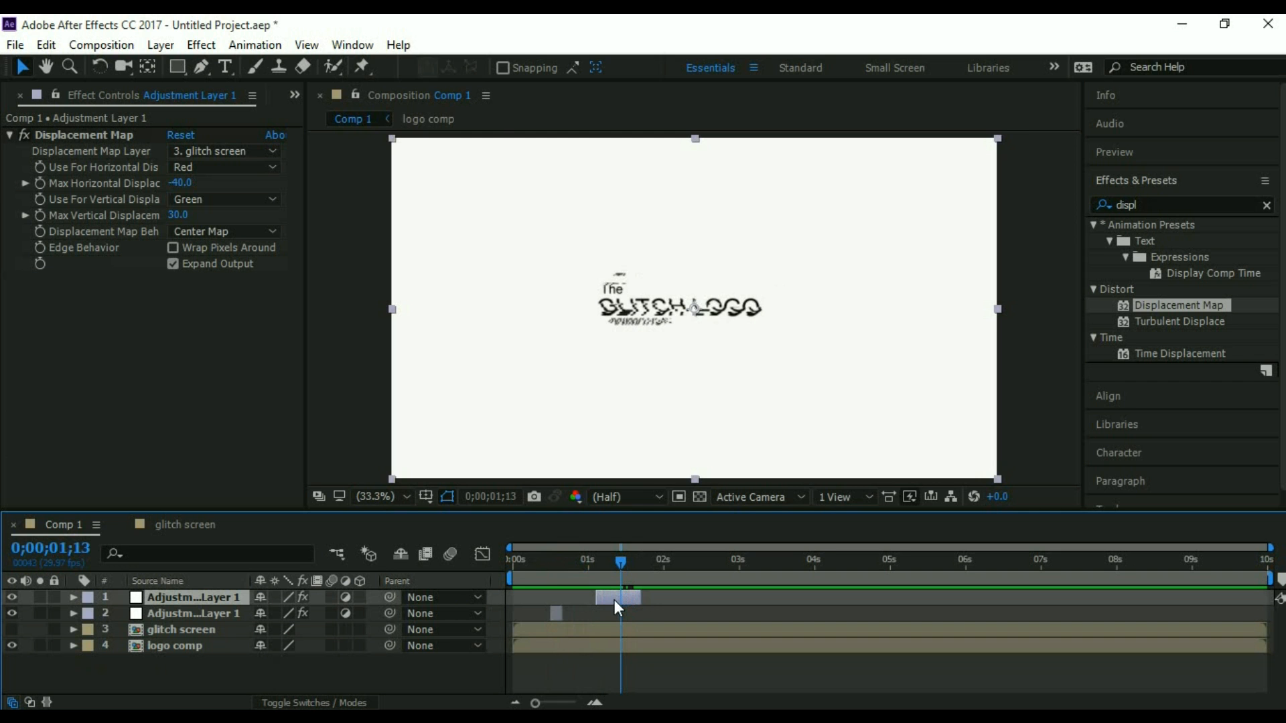
pyautogui.hotkey('ctrl', 'd')
pyautogui.moveTo(618, 599); pyautogui.dragTo(786, 589)
pyautogui.hotkey('ctrl', 'd')
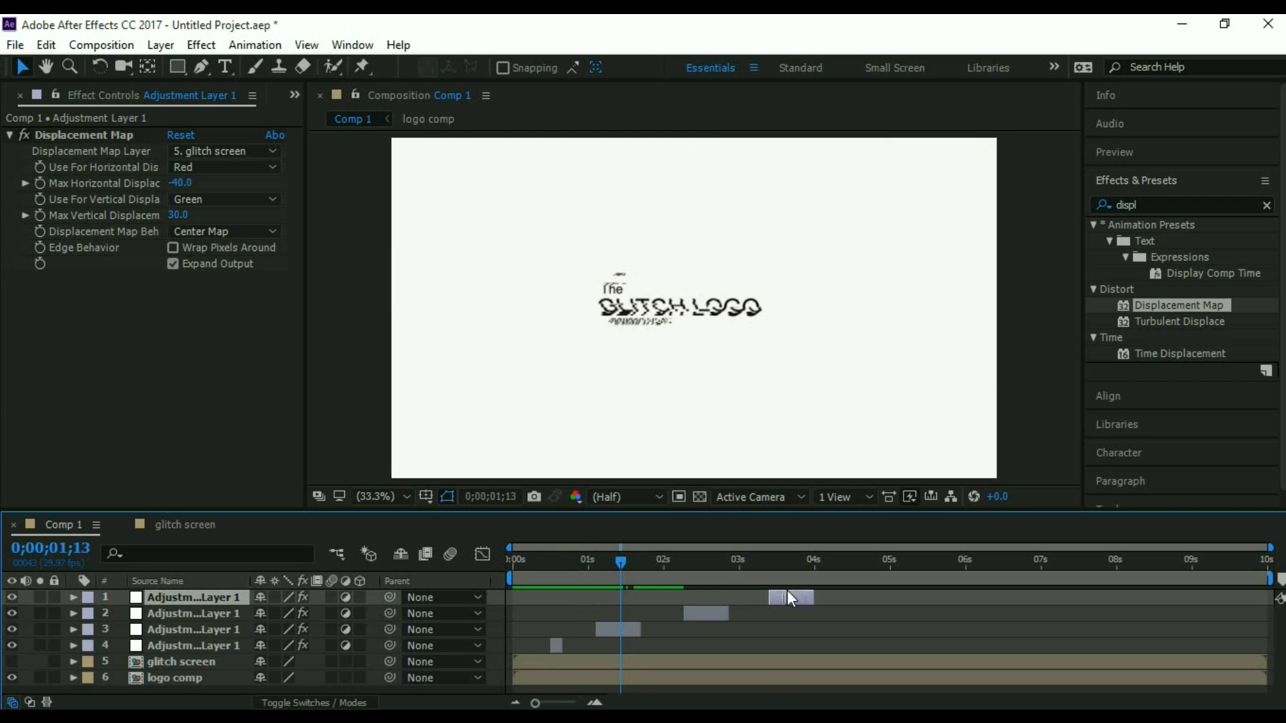
pyautogui.hotkey('ctrl', 'd')
pyautogui.moveTo(787, 589); pyautogui.dragTo(885, 593)
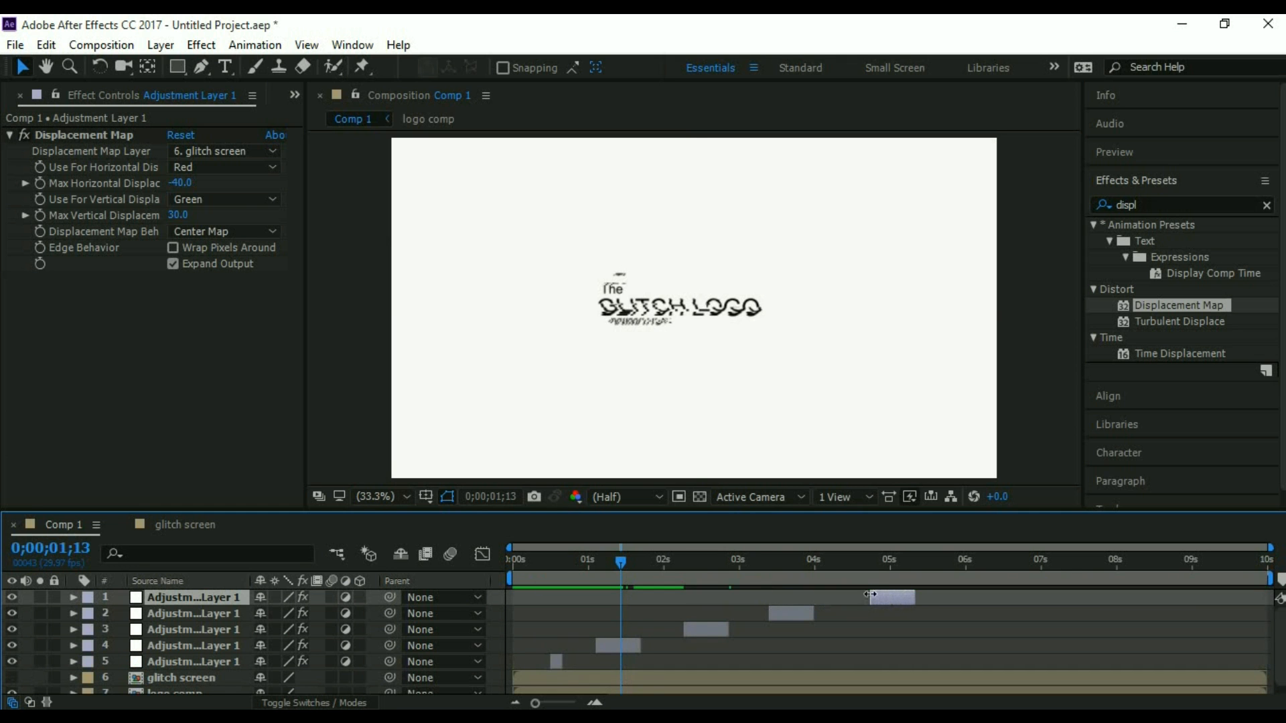
# Set the Displacement Map of the segment at 0;00;02;14 to max horizontal 9 and max vertical -24.
pyautogui.click(615, 644)
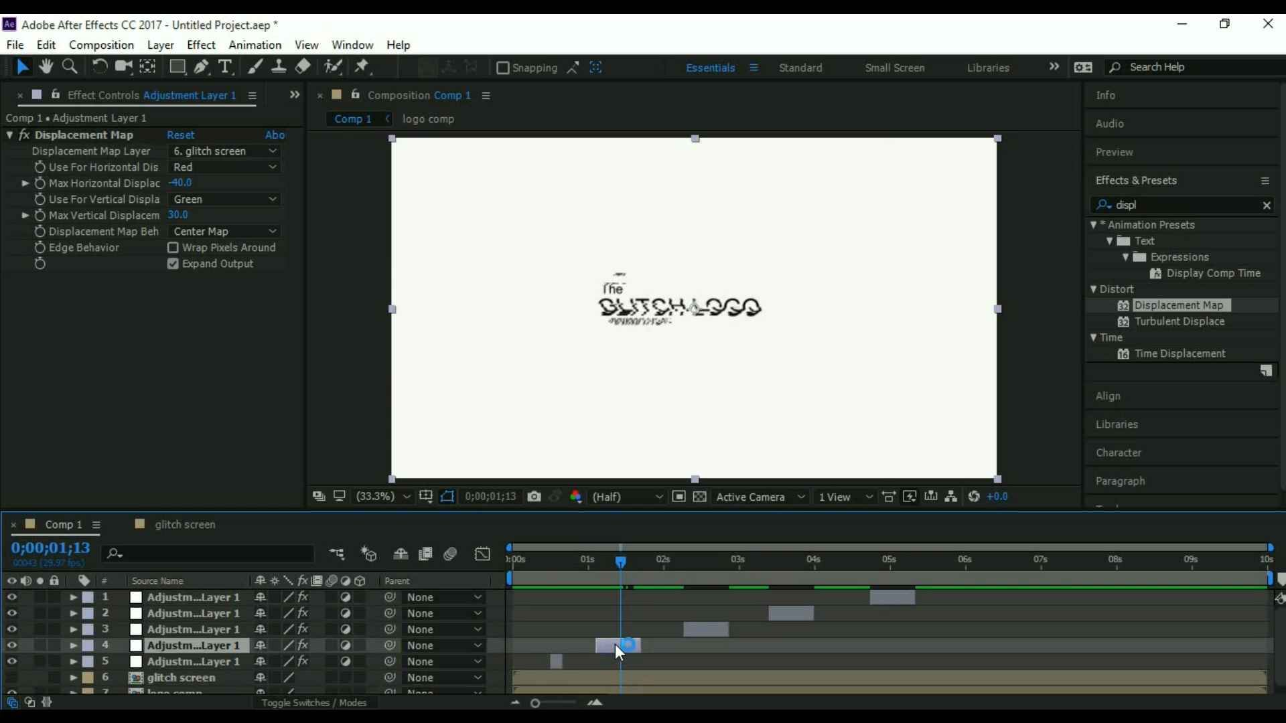
pyautogui.moveTo(621, 557); pyautogui.dragTo(699, 573)
pyautogui.click(711, 637)
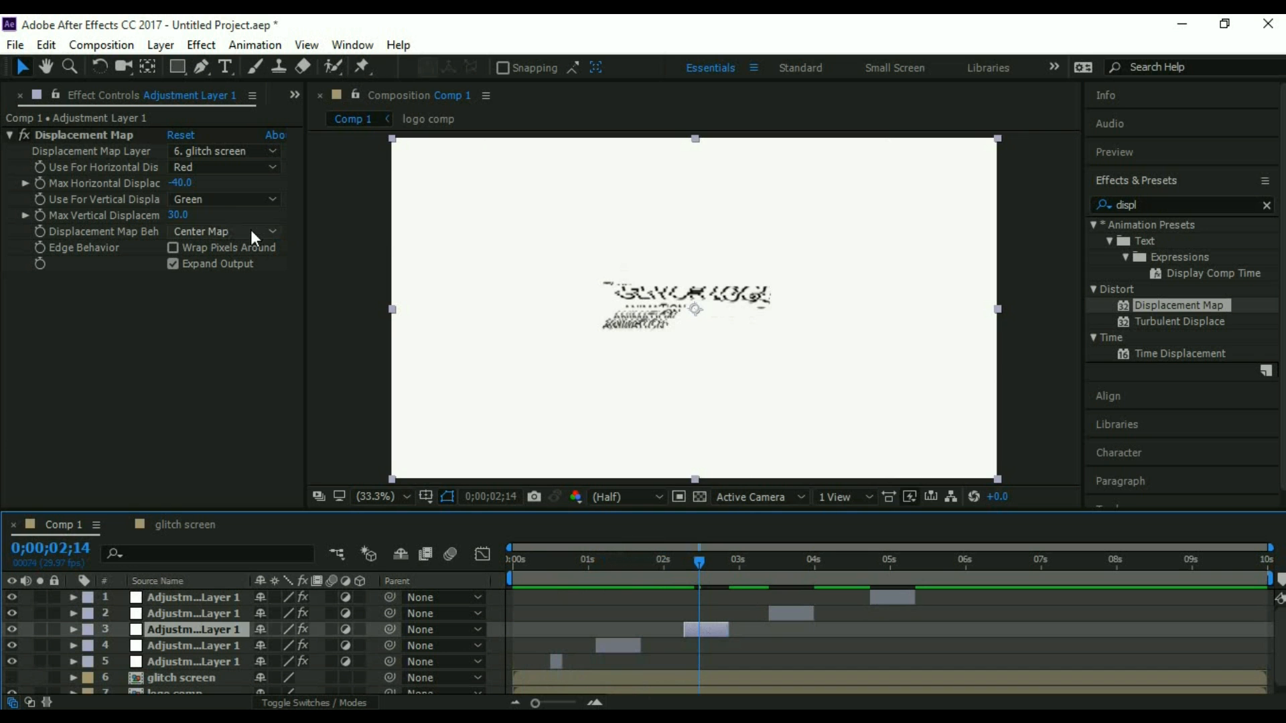
pyautogui.moveTo(180, 183); pyautogui.dragTo(156, 239)
# Set the max vertical displacement of the glitch segment at 0;00;03;16 to -111.
pyautogui.moveTo(698, 560); pyautogui.dragTo(781, 584)
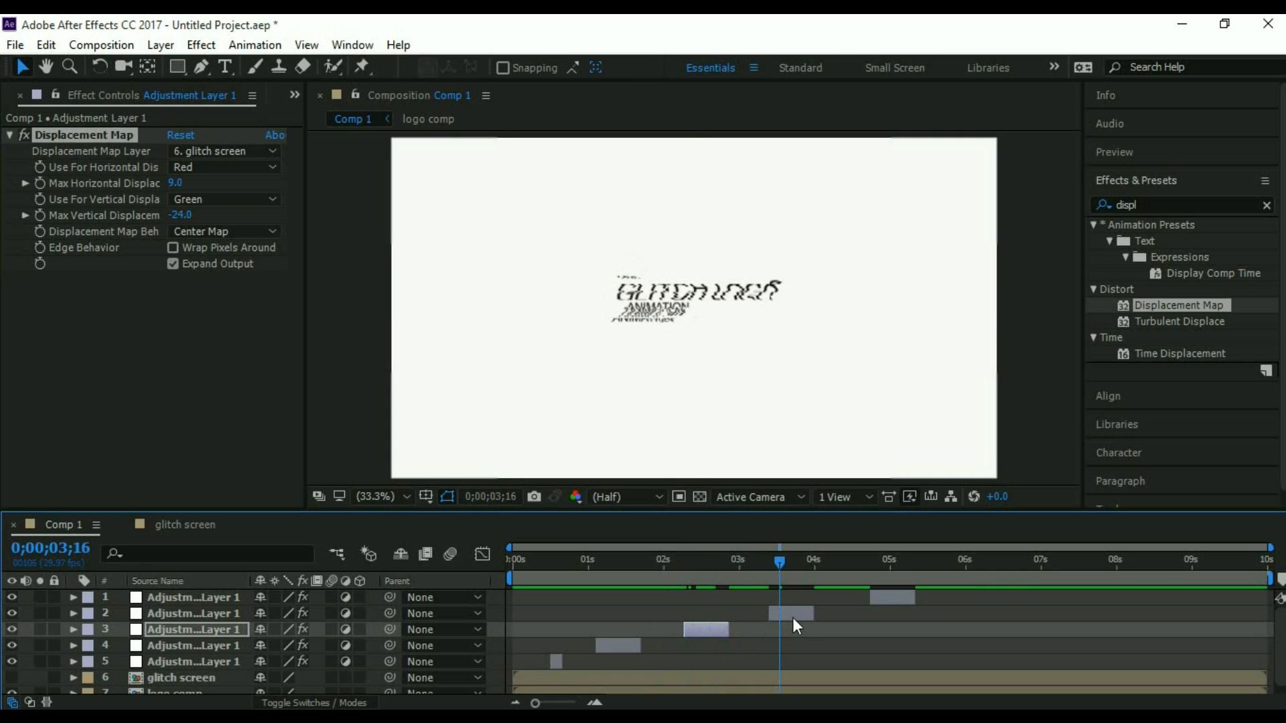
pyautogui.click(793, 617)
pyautogui.moveTo(180, 215); pyautogui.dragTo(67, 233)
# Set the segment at 0;00;05;06 to max horizontal displacement -12 and max vertical displacement -22, and preview the glitch.
pyautogui.moveTo(779, 560); pyautogui.dragTo(902, 581)
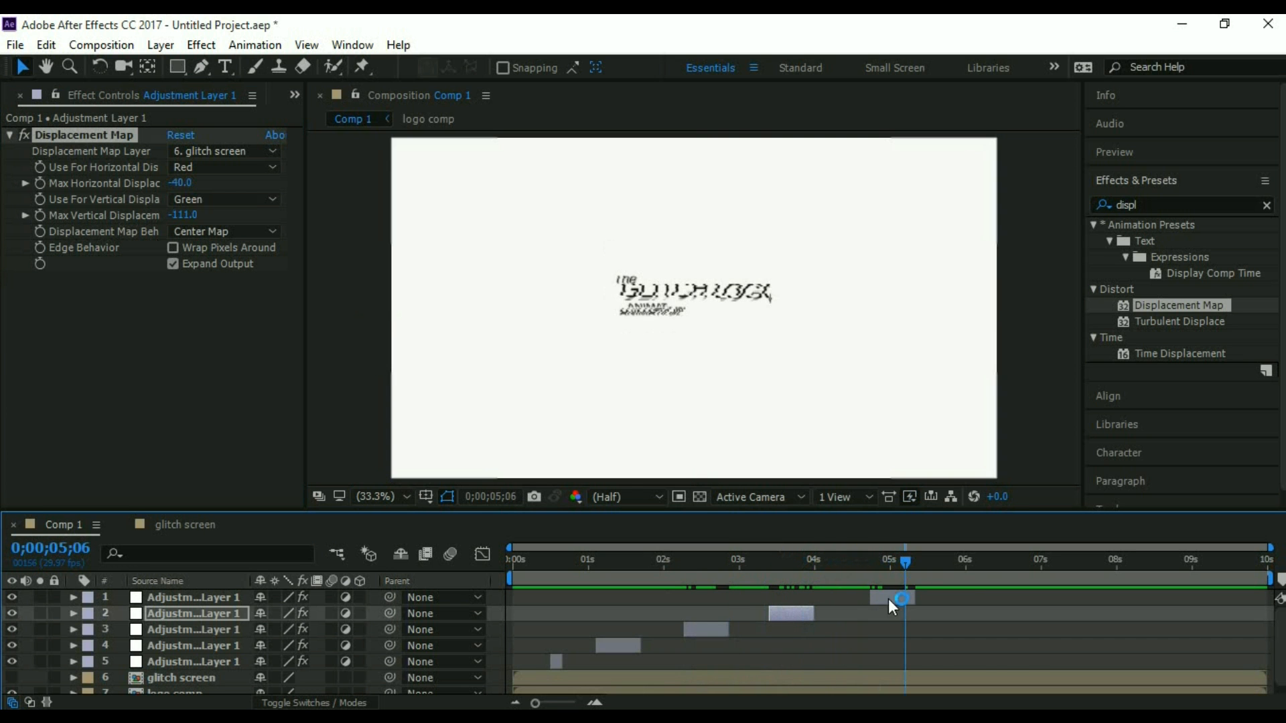
pyautogui.click(890, 597)
pyautogui.moveTo(180, 184); pyautogui.dragTo(123, 218)
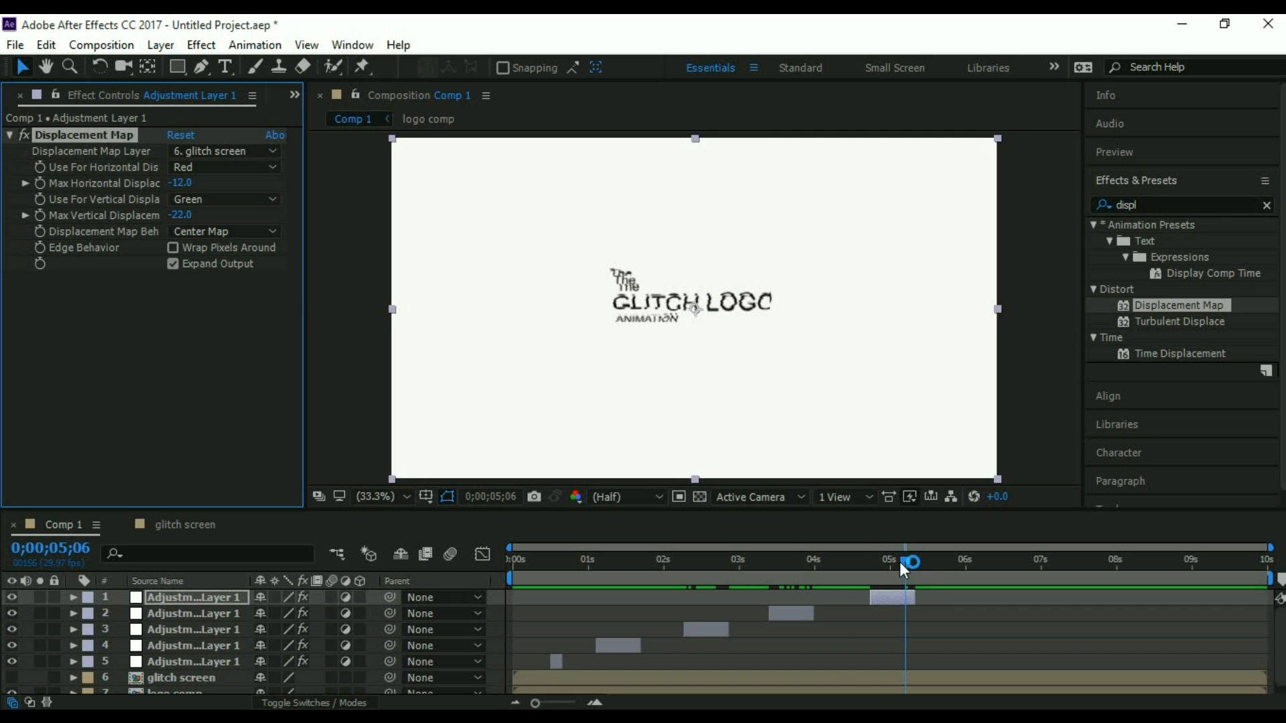
pyautogui.moveTo(900, 564); pyautogui.dragTo(836, 581)
pyautogui.press('space')
pyautogui.press('space')
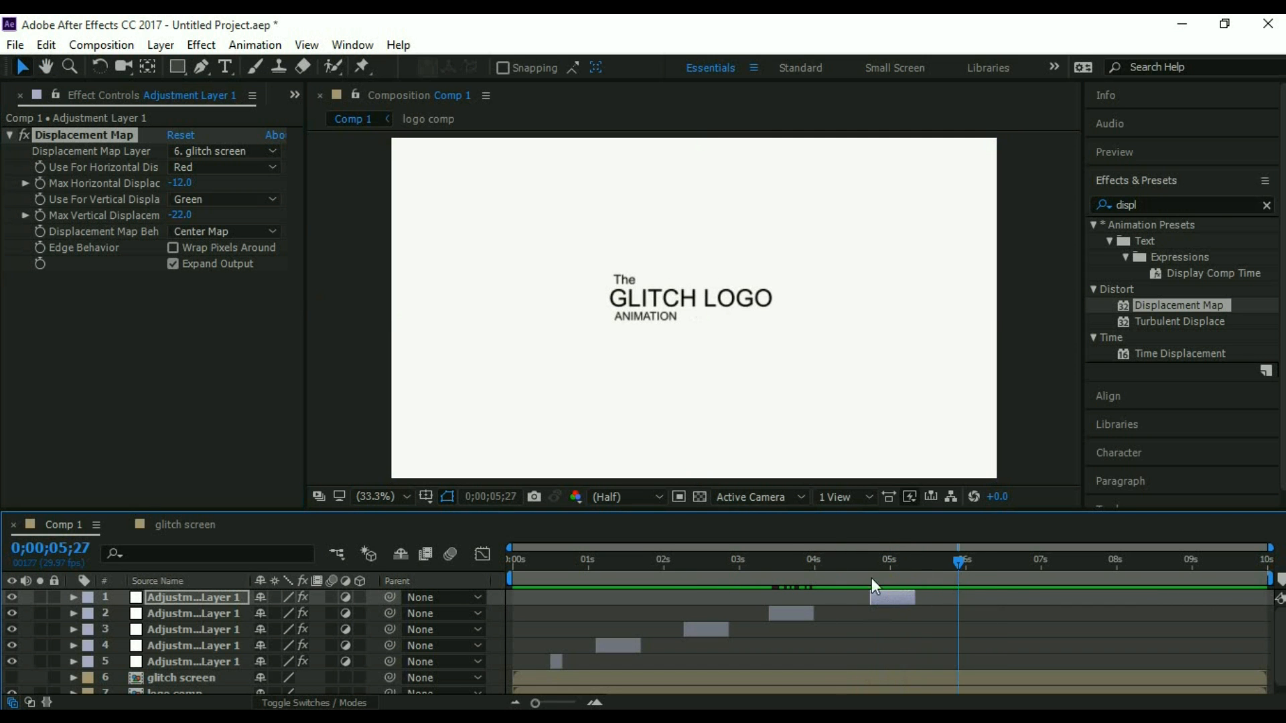
# Select the second glitch segment with the current time at 0;00;01;12.
pyautogui.moveTo(961, 560); pyautogui.dragTo(621, 615)
pyautogui.click(621, 645)
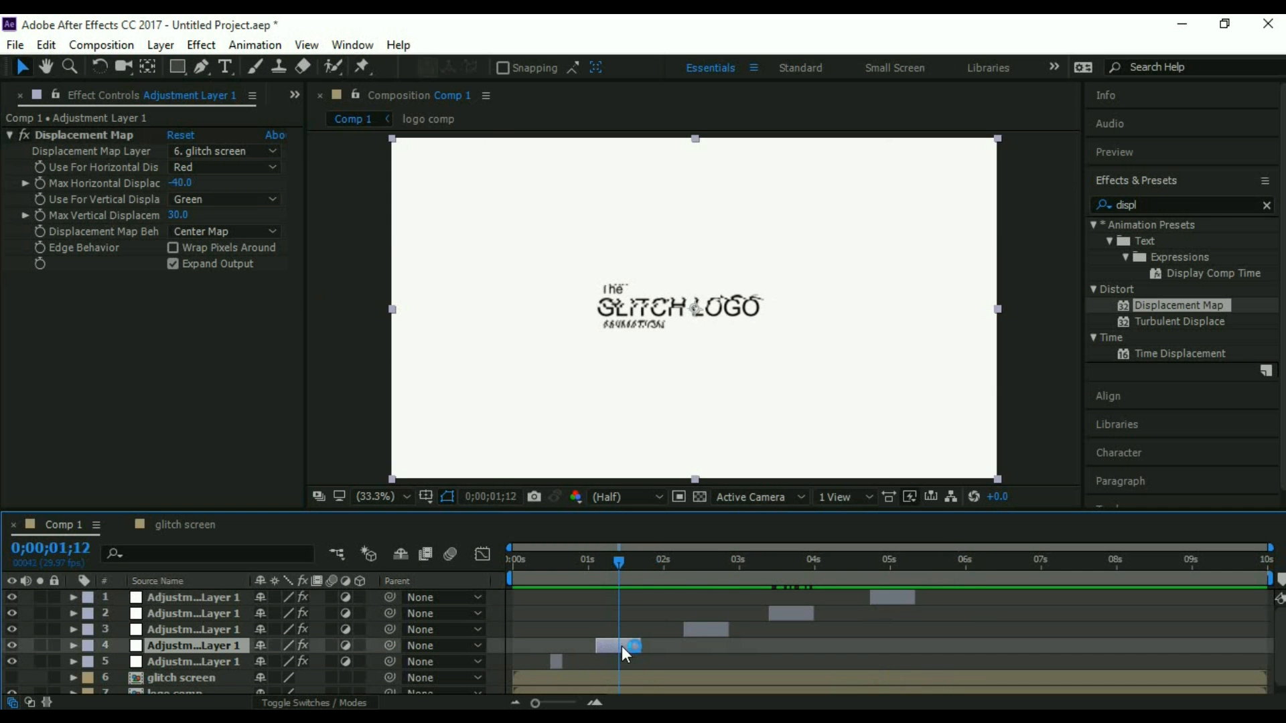
pyautogui.hotkey('ctrl', 'd')
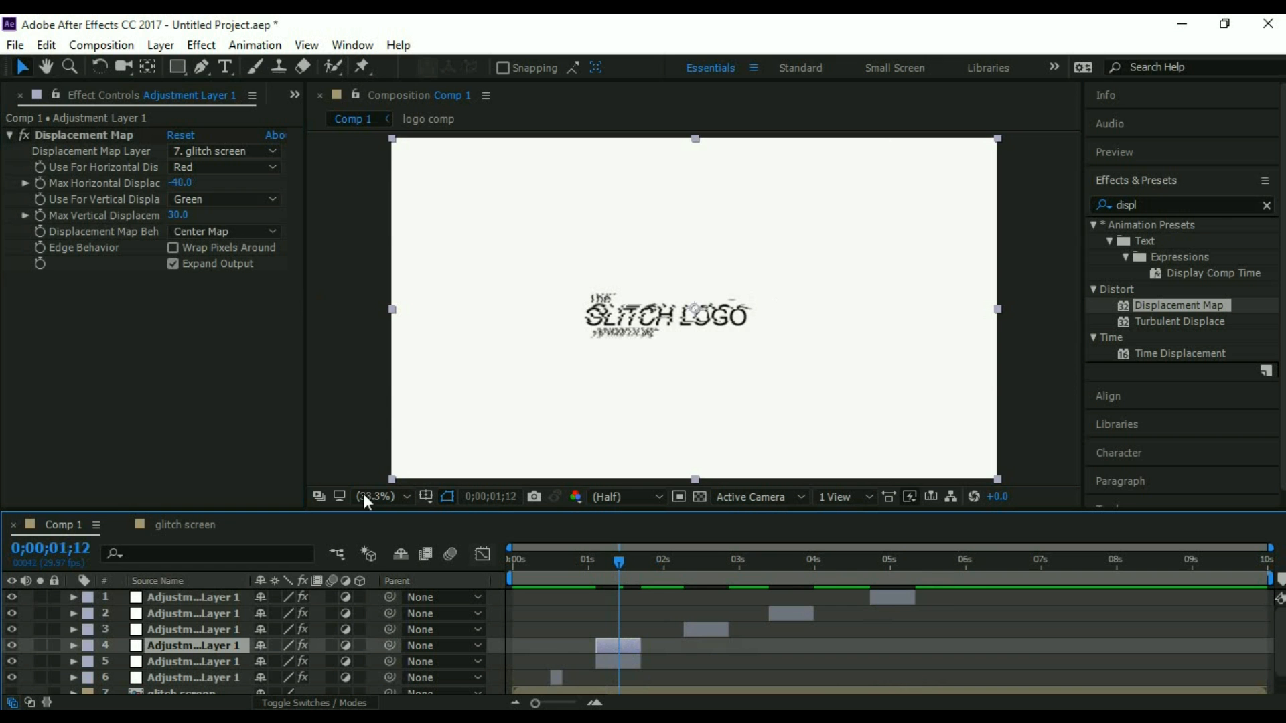
pyautogui.click(45, 47)
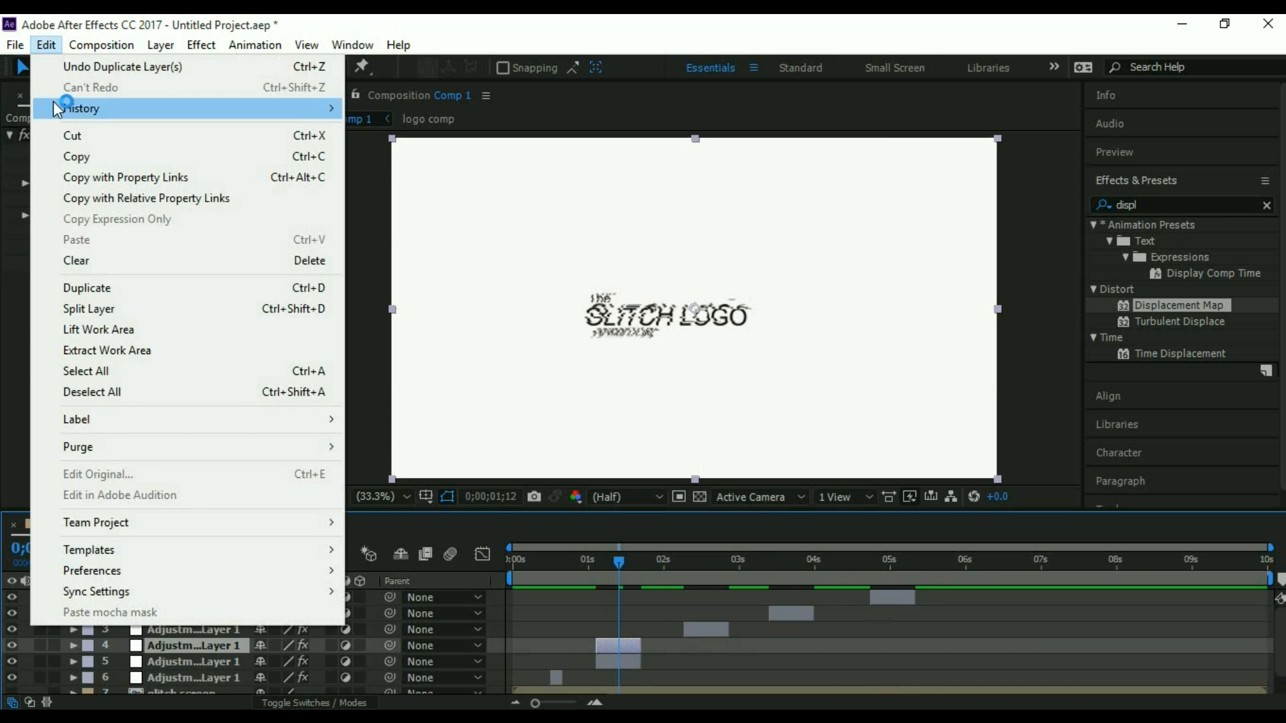
pyautogui.click(71, 71)
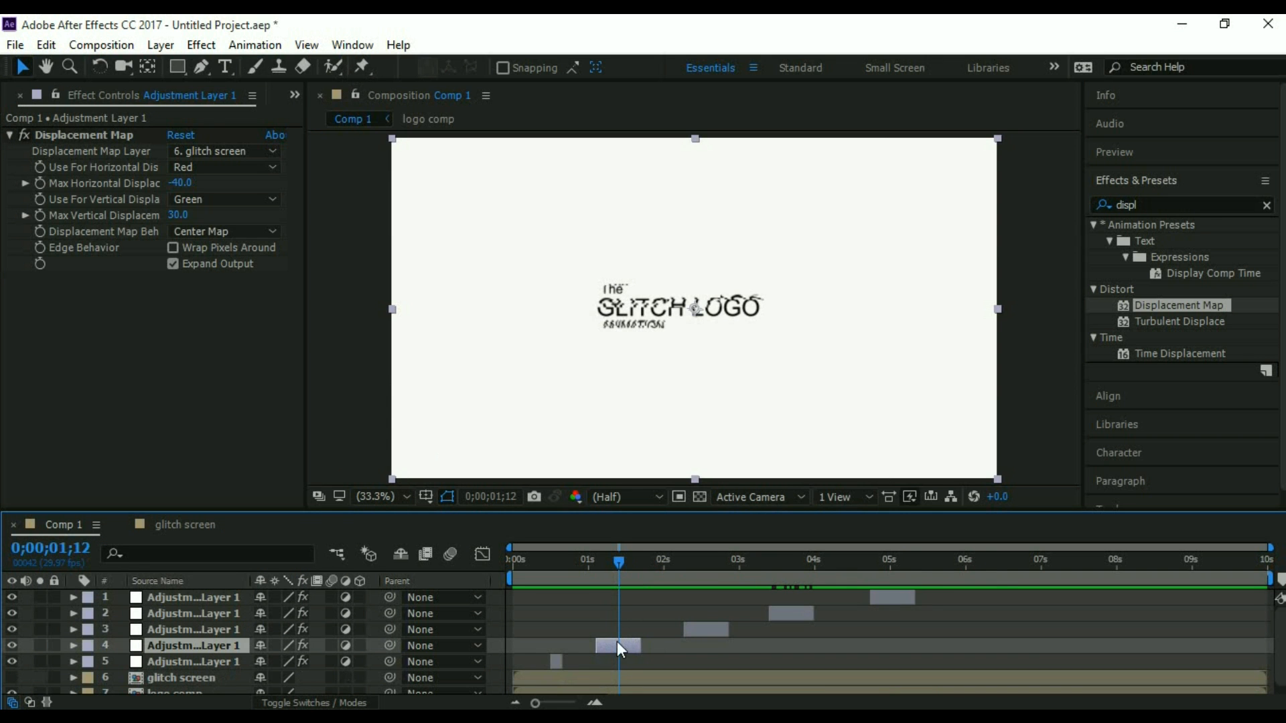
# Split the glitch segments at 0;00;01;12 and 0;00;02;16, and move their second halves to start at about 1.7 and 2.8 seconds.
pyautogui.hotkey('ctrl', 'd')
pyautogui.moveTo(617, 641); pyautogui.dragTo(647, 645)
pyautogui.moveTo(625, 571); pyautogui.dragTo(704, 583)
pyautogui.click(712, 634)
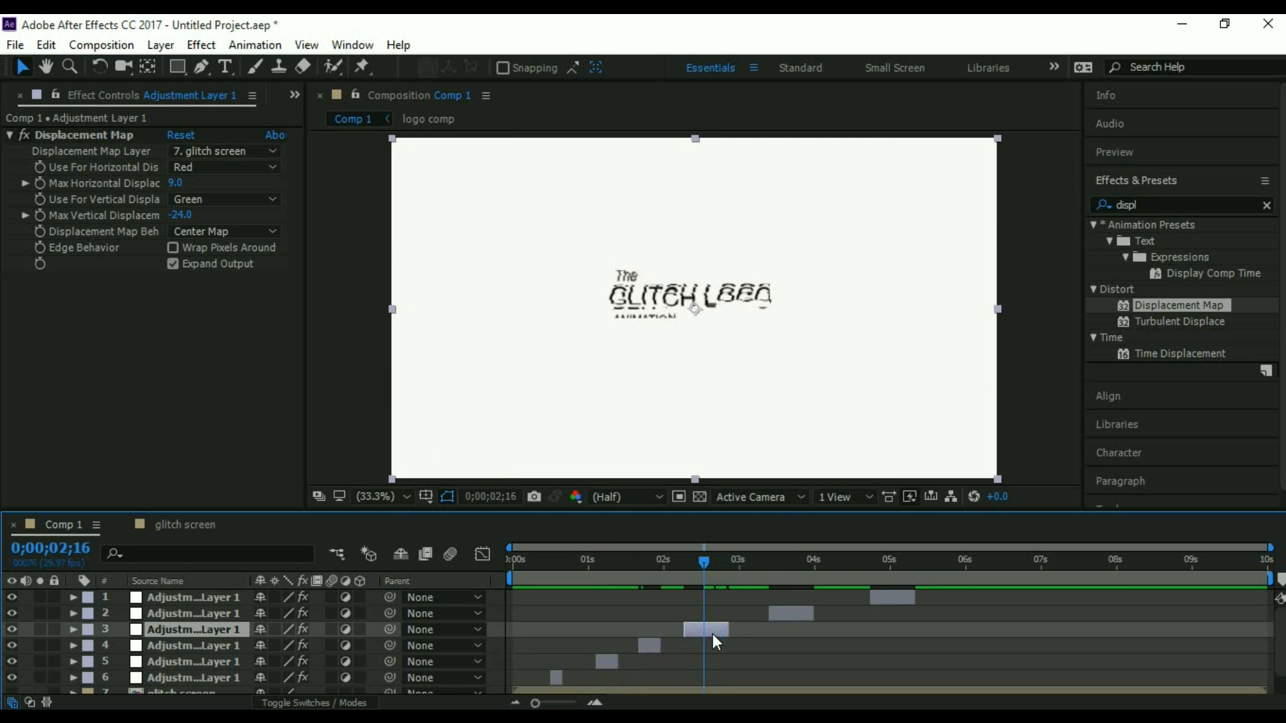
pyautogui.hotkey('ctrl', 'd')
pyautogui.moveTo(712, 633); pyautogui.dragTo(734, 622)
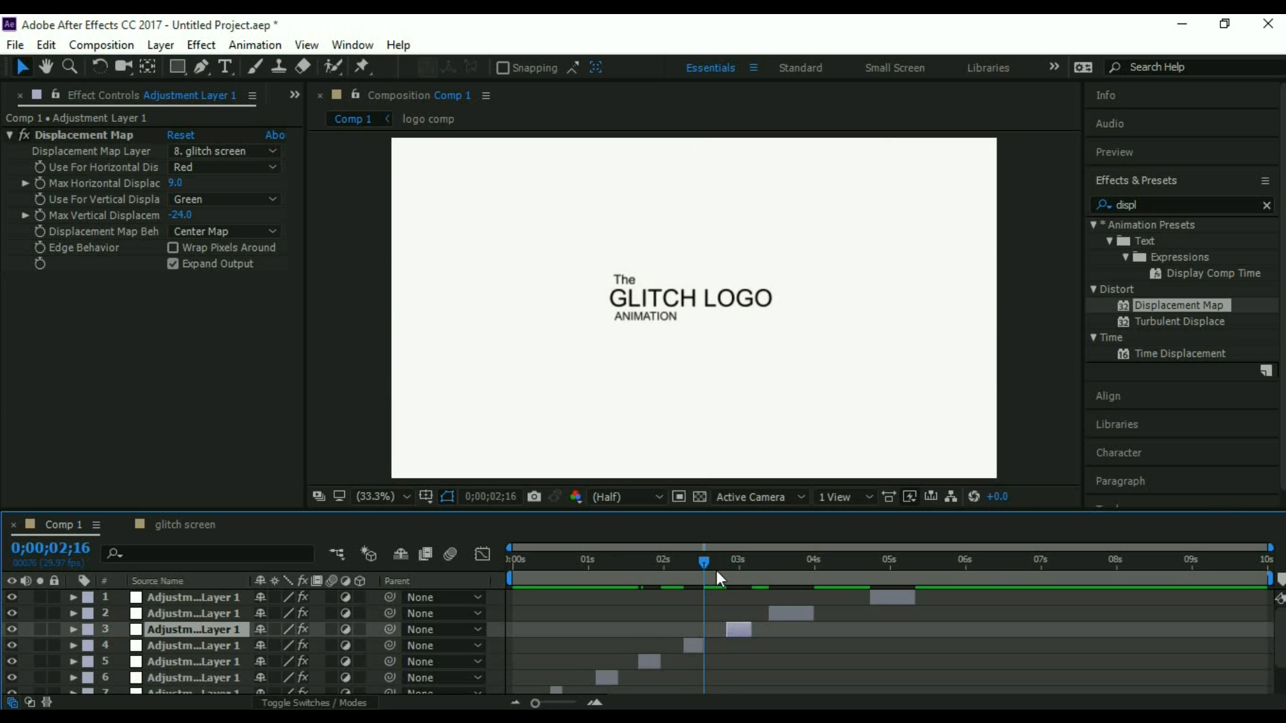
# Split the glitch segment at 0;00;03;20 and move its second half to start at about 4 seconds.
pyautogui.moveTo(703, 562); pyautogui.dragTo(818, 615)
pyautogui.click(797, 615)
pyautogui.hotkey('ctrl', 'd')
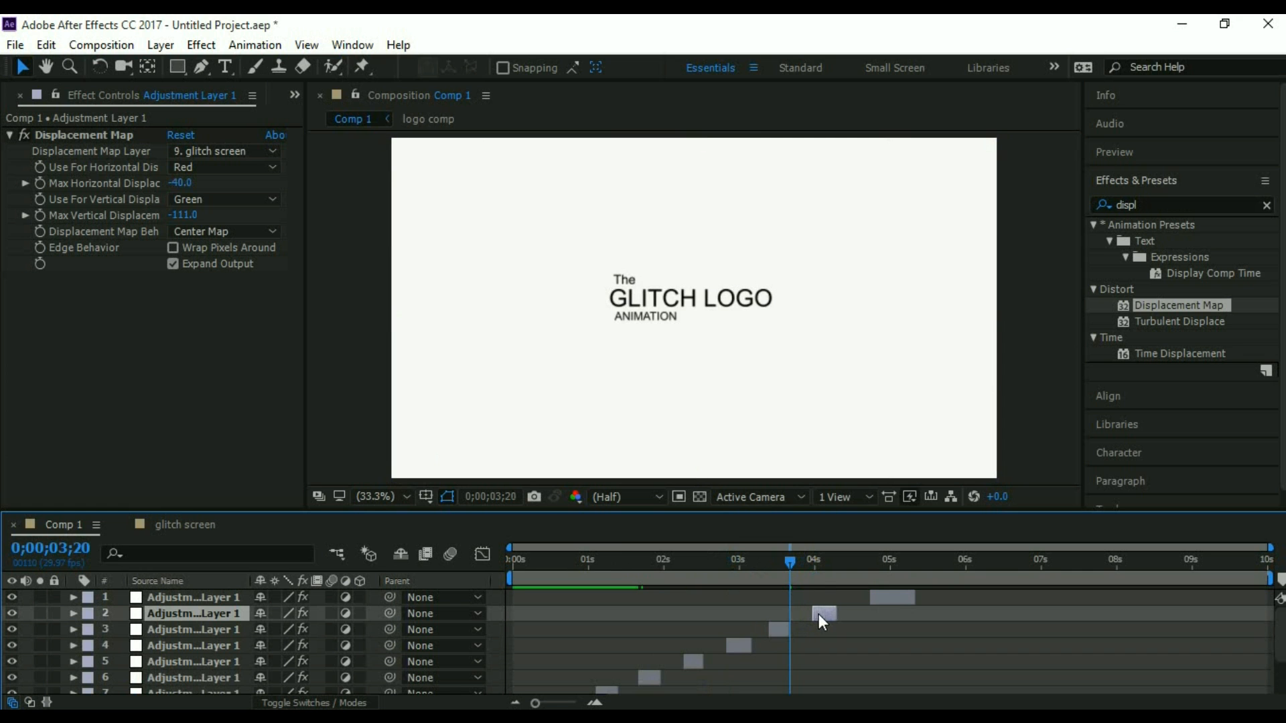
# Split the last glitch segment at 0;00;05;01, move its second half to start at about 5.4 seconds, and preview the animation.
pyautogui.moveTo(796, 560); pyautogui.dragTo(891, 563)
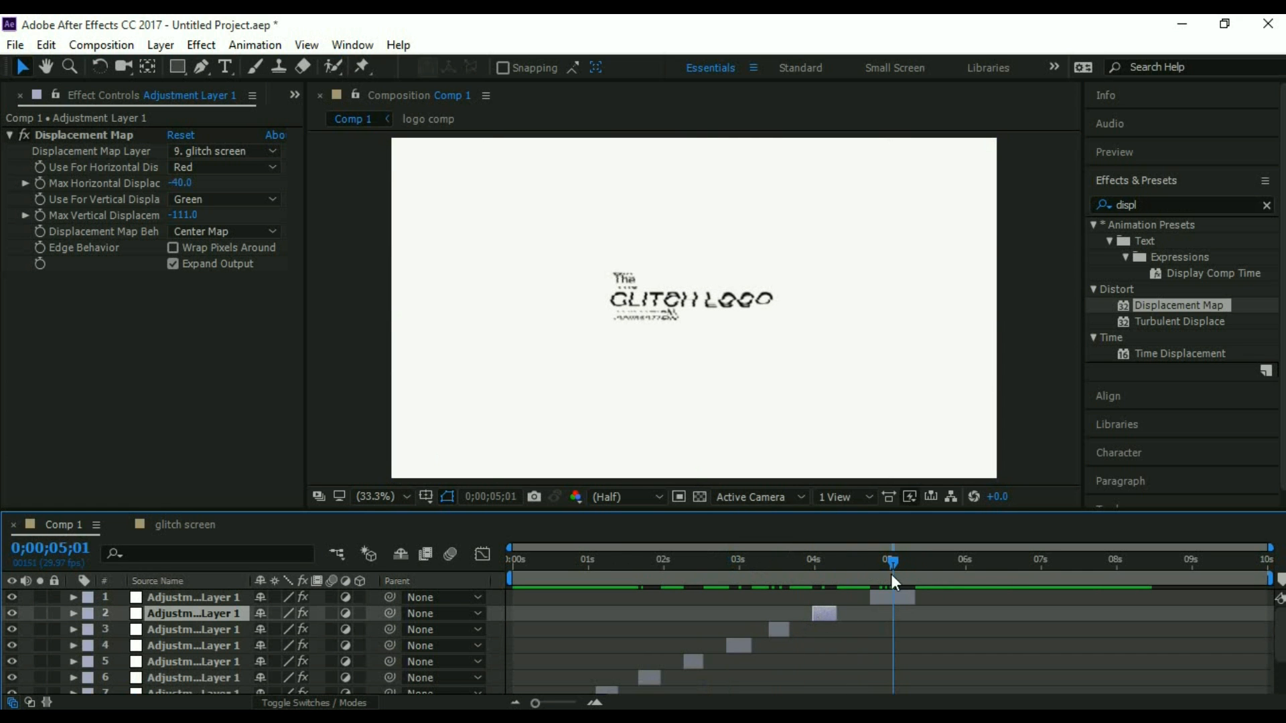
pyautogui.click(895, 597)
pyautogui.hotkey('ctrl', 'd')
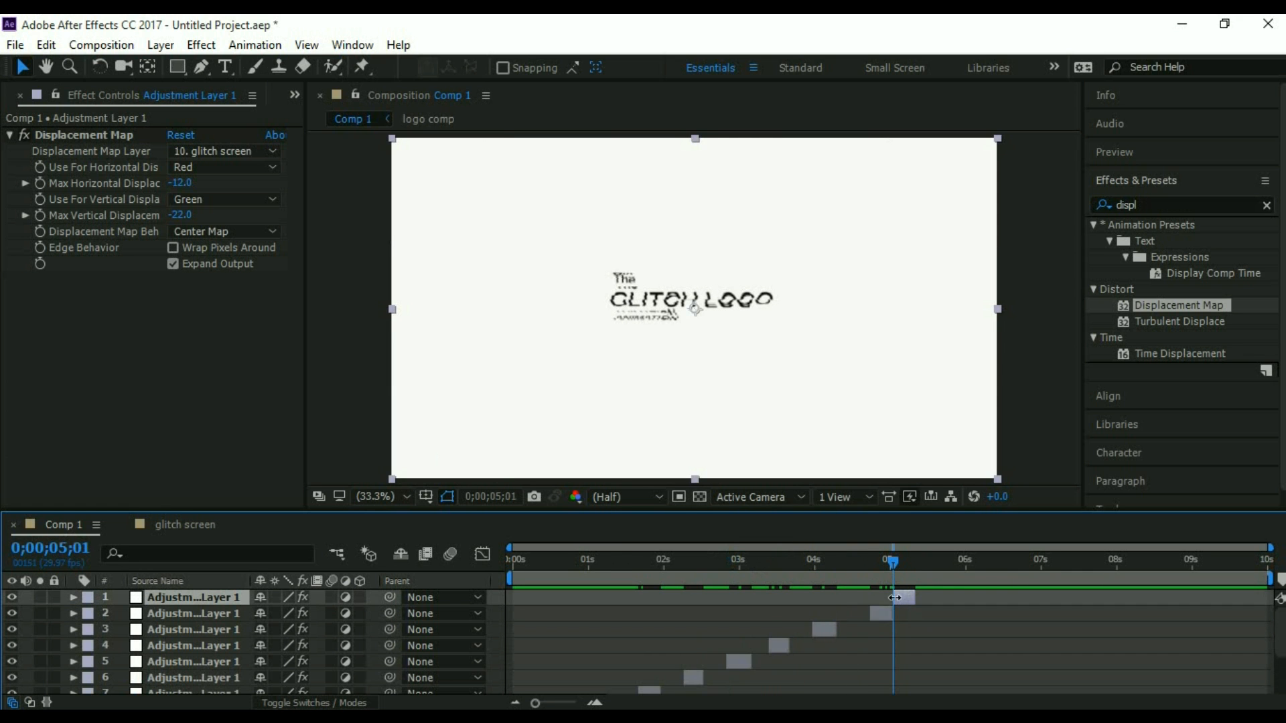
pyautogui.moveTo(899, 598); pyautogui.dragTo(925, 596)
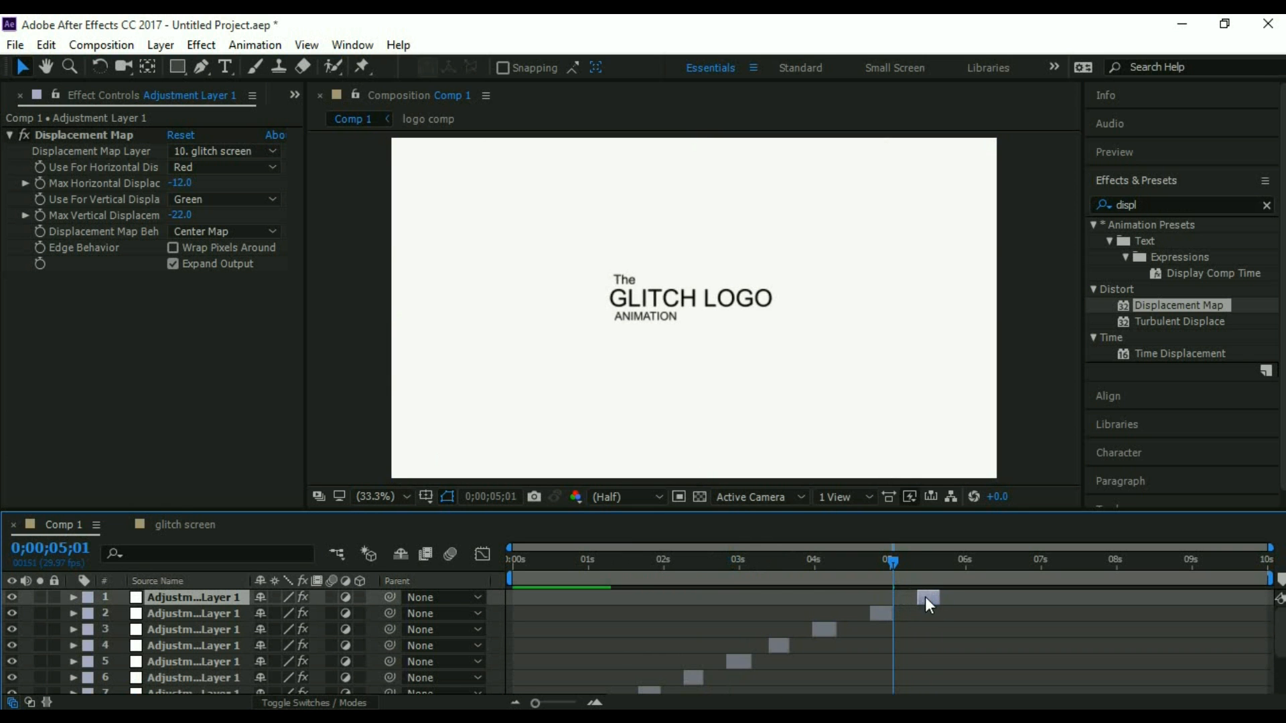
pyautogui.press('space')
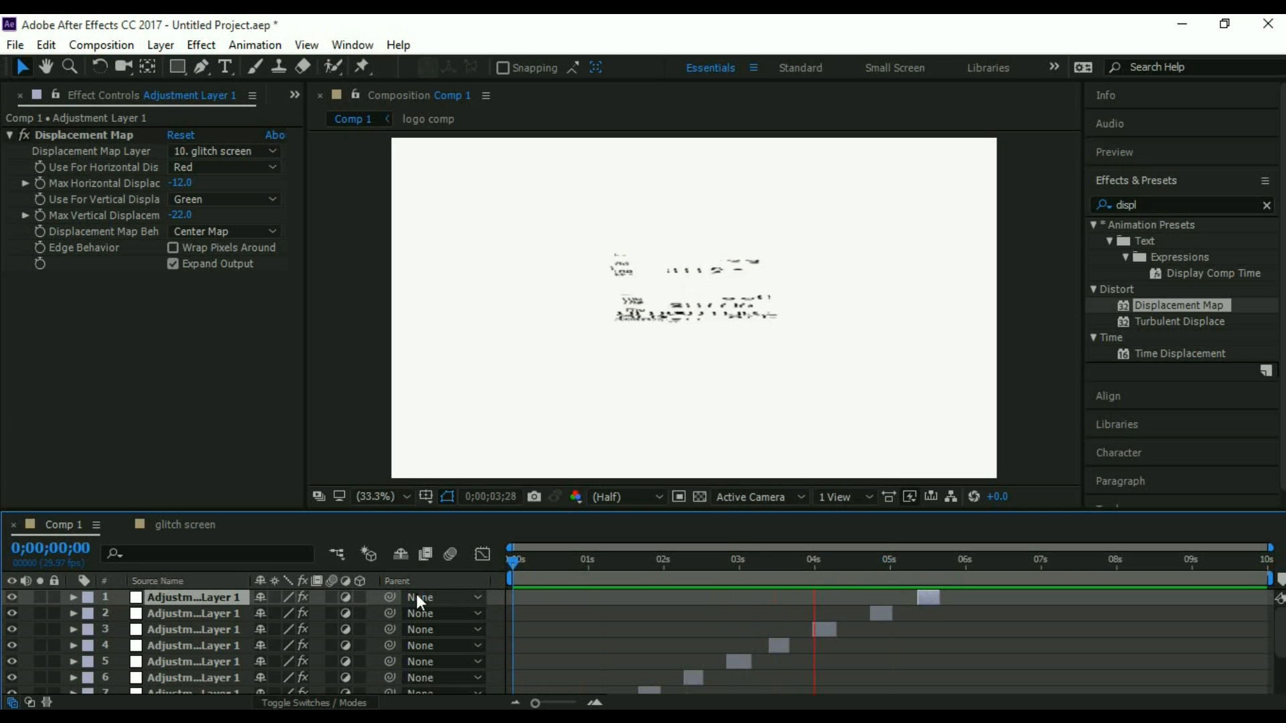
pyautogui.press('space')
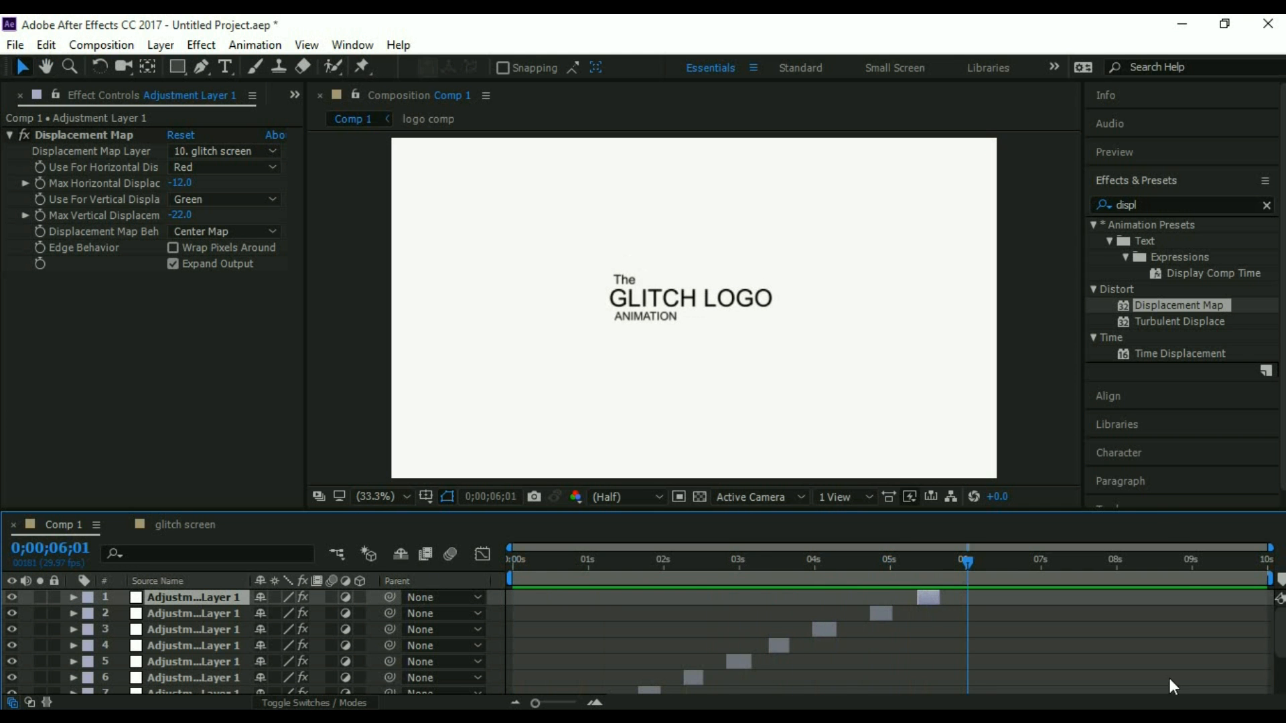
# Set the max horizontal displacement of the first glitch segment, at 0;00;00;17, to 111.
pyautogui.moveTo(1147, 518); pyautogui.dragTo(1147, 467)
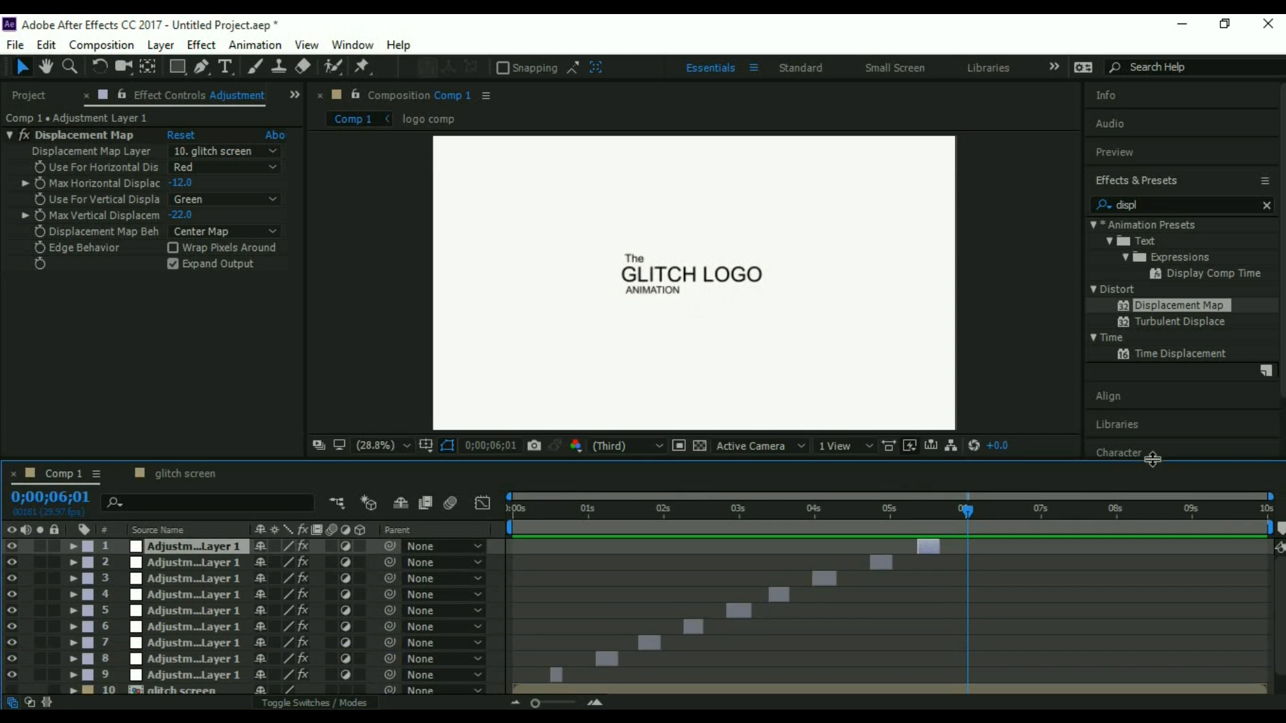
pyautogui.moveTo(966, 507); pyautogui.dragTo(555, 597)
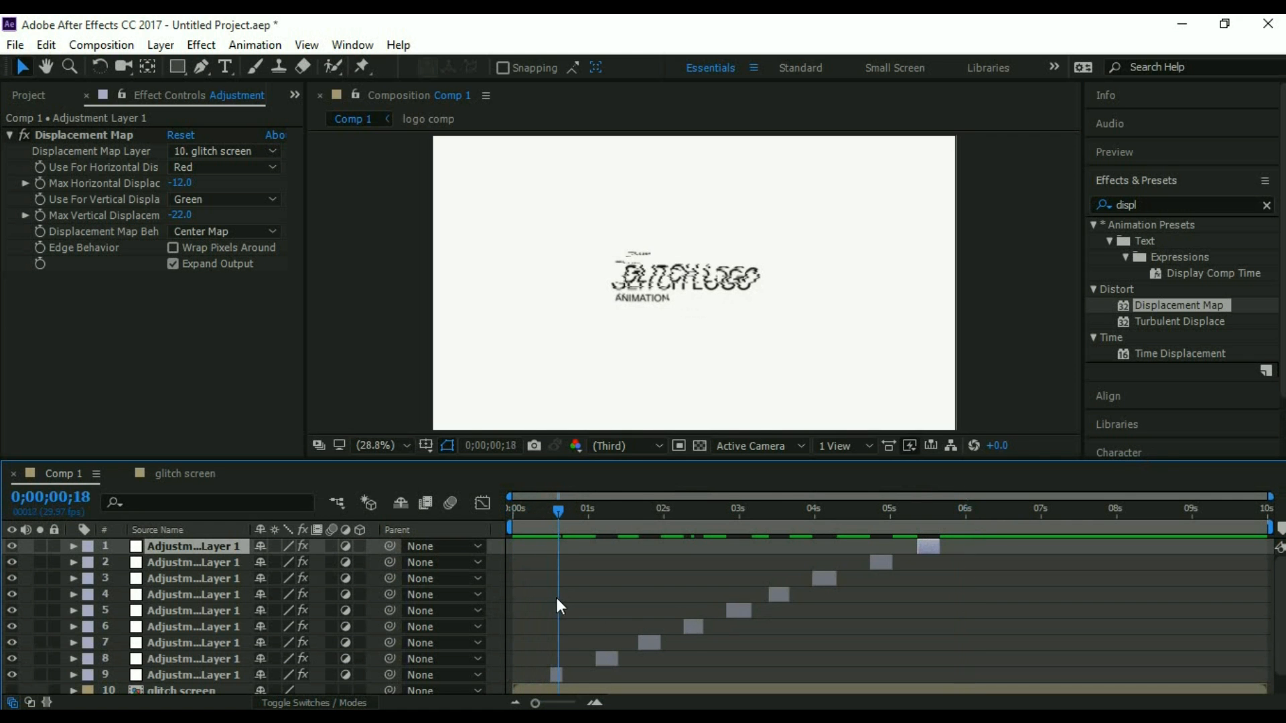
pyautogui.click(555, 674)
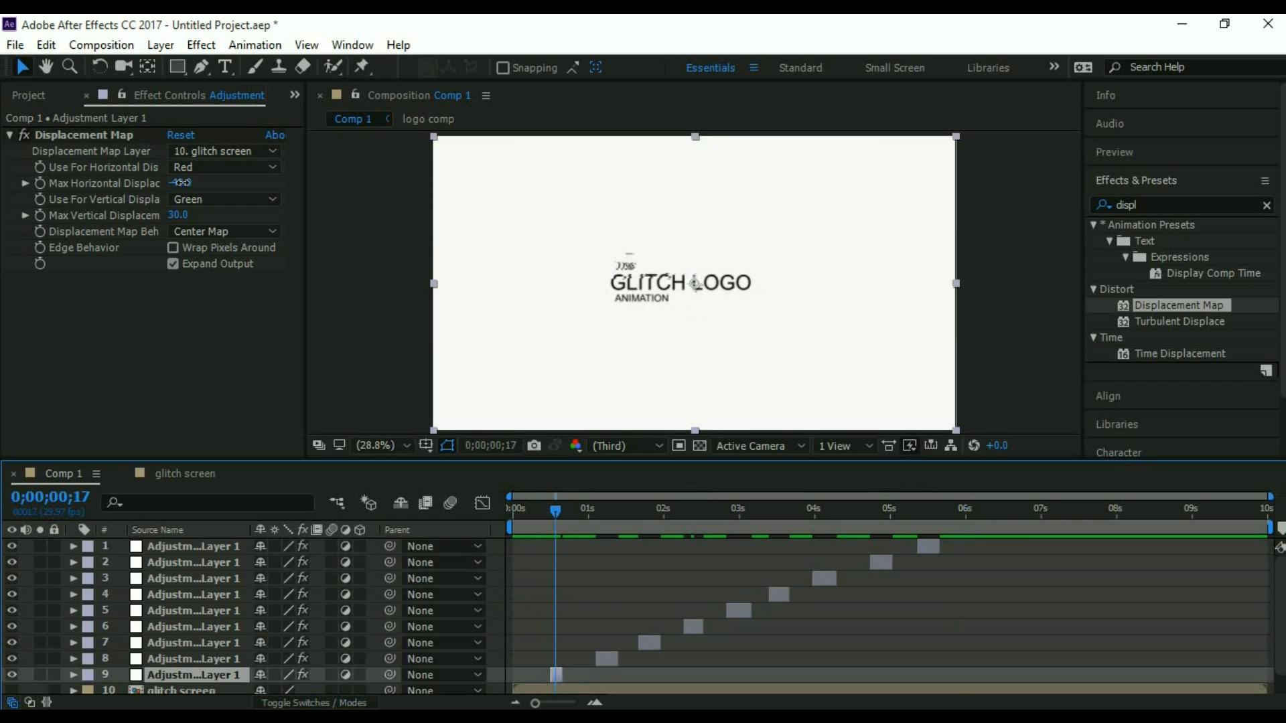
pyautogui.moveTo(202, 183); pyautogui.dragTo(326, 182)
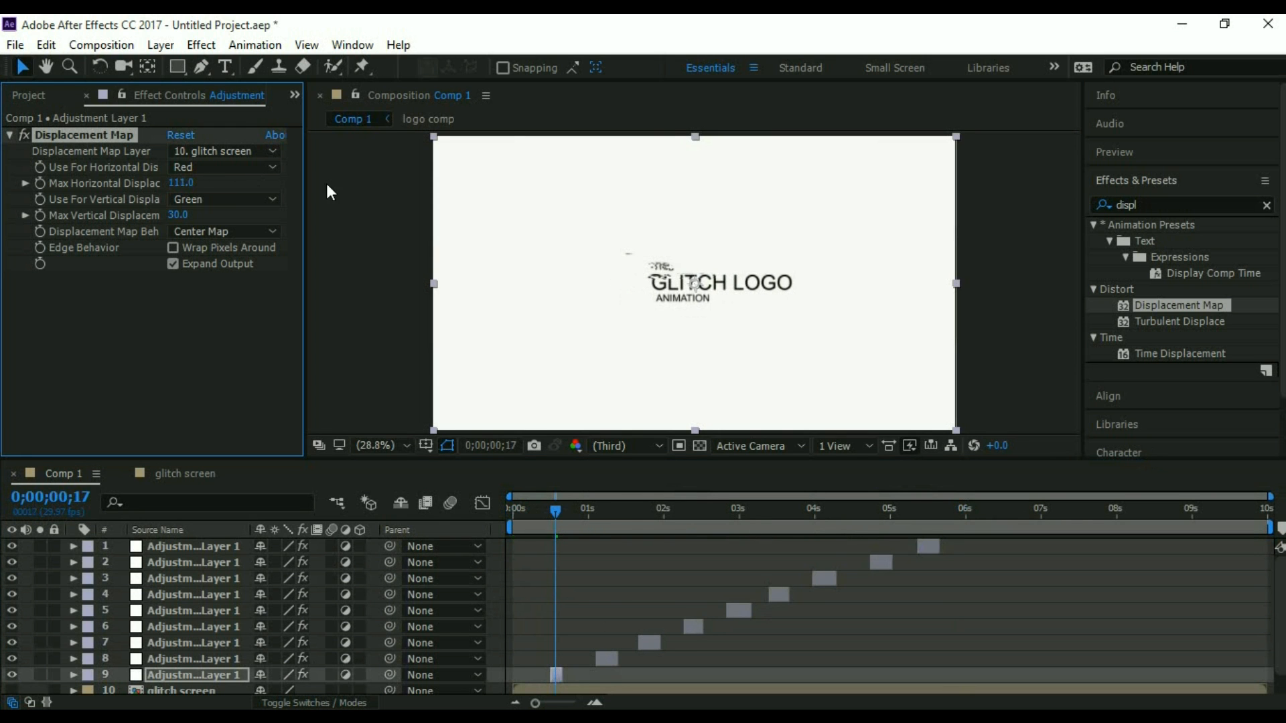
# Set the max vertical displacement of the glitch segment at 0;00;01;24 to 92.
pyautogui.moveTo(556, 511); pyautogui.dragTo(648, 512)
pyautogui.click(644, 645)
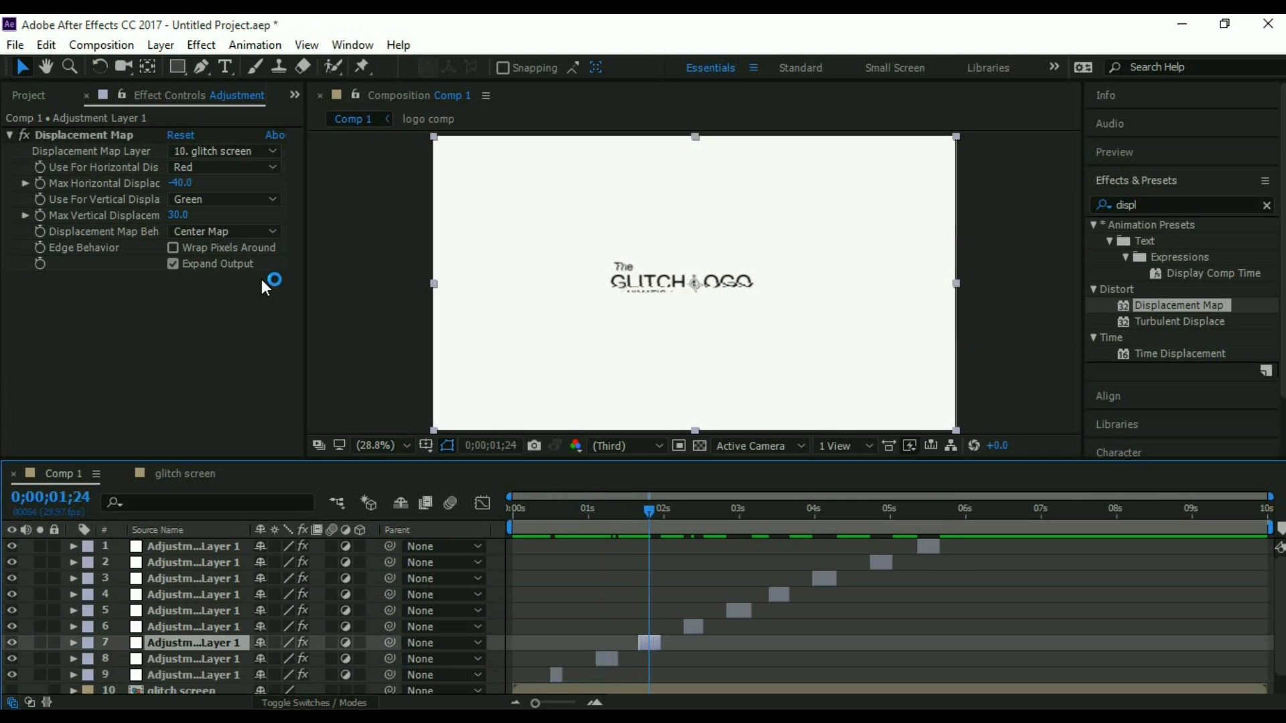
pyautogui.moveTo(189, 219); pyautogui.dragTo(248, 221)
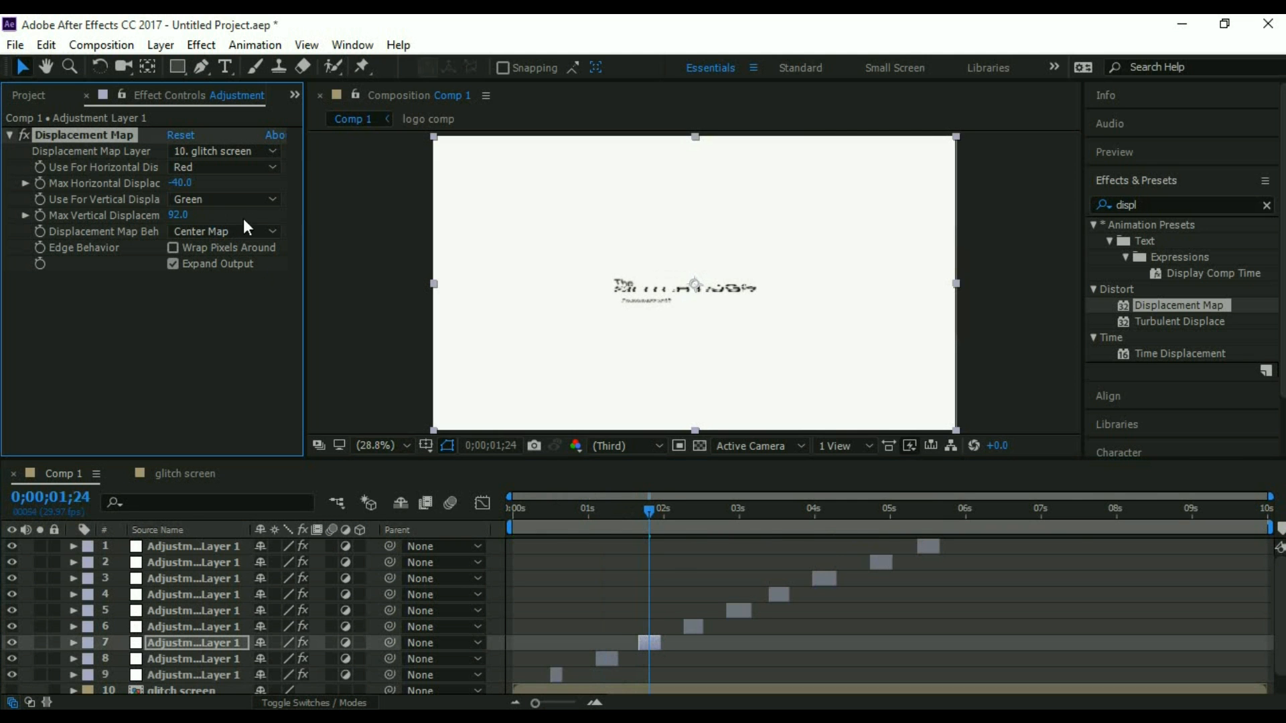
# Set the Displacement Map of the glitch segment at 0;00;04;25 to max horizontal 30 and max vertical 69.
pyautogui.moveTo(646, 513); pyautogui.dragTo(878, 529)
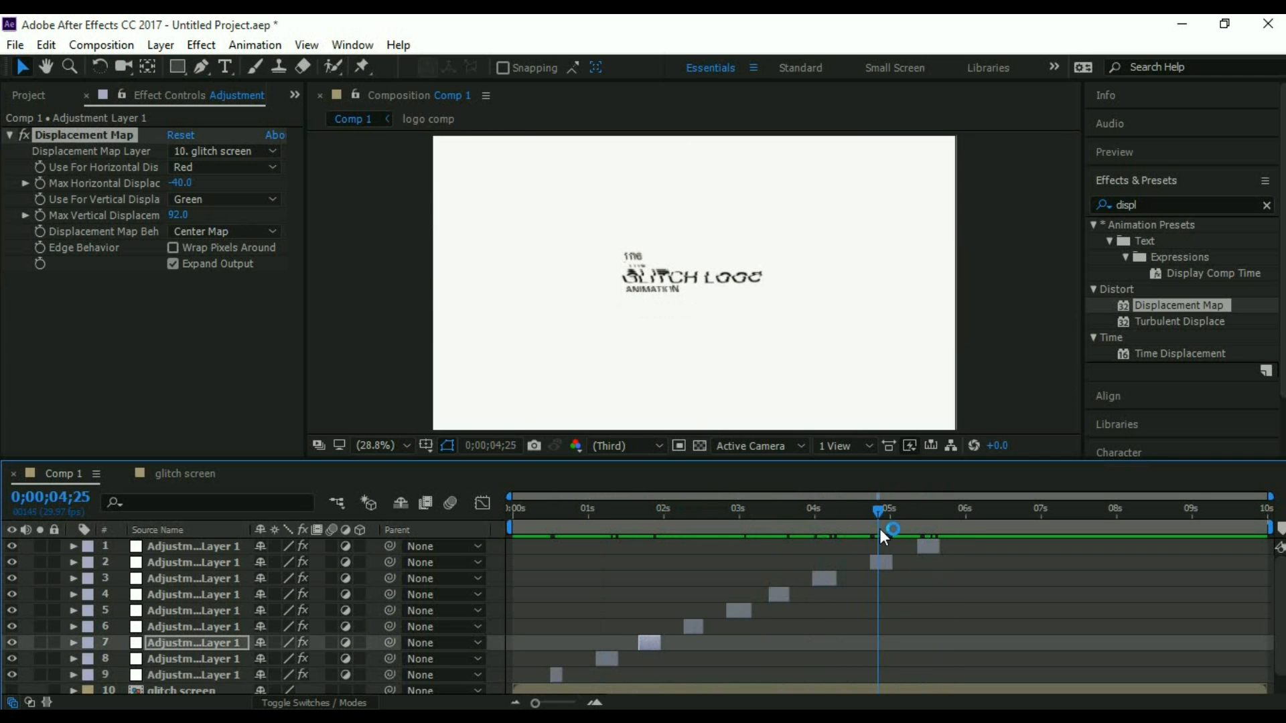
pyautogui.click(879, 559)
pyautogui.moveTo(180, 215); pyautogui.dragTo(274, 236)
pyautogui.moveTo(877, 507); pyautogui.dragTo(950, 513)
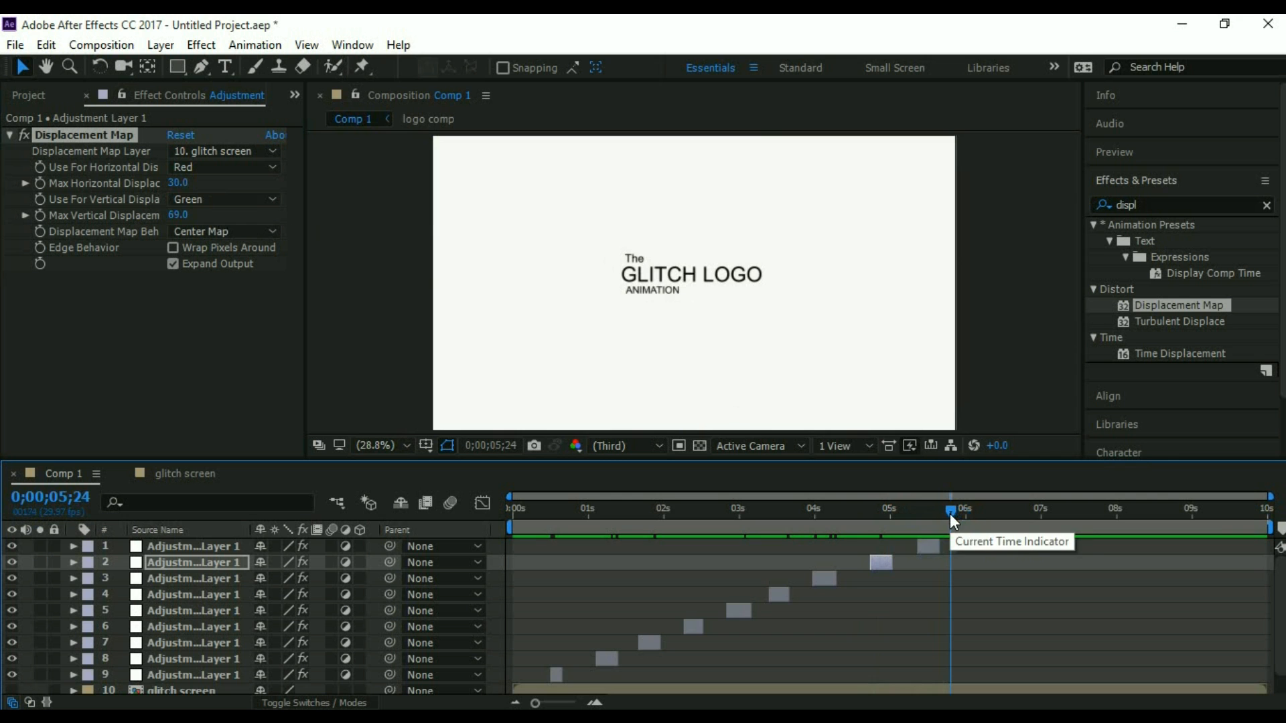
# Set the Scale of the logo comp layer to 145% and add its first Scale keyframe at 0;00;00;01.
pyautogui.scroll(-1, 1272, 565)
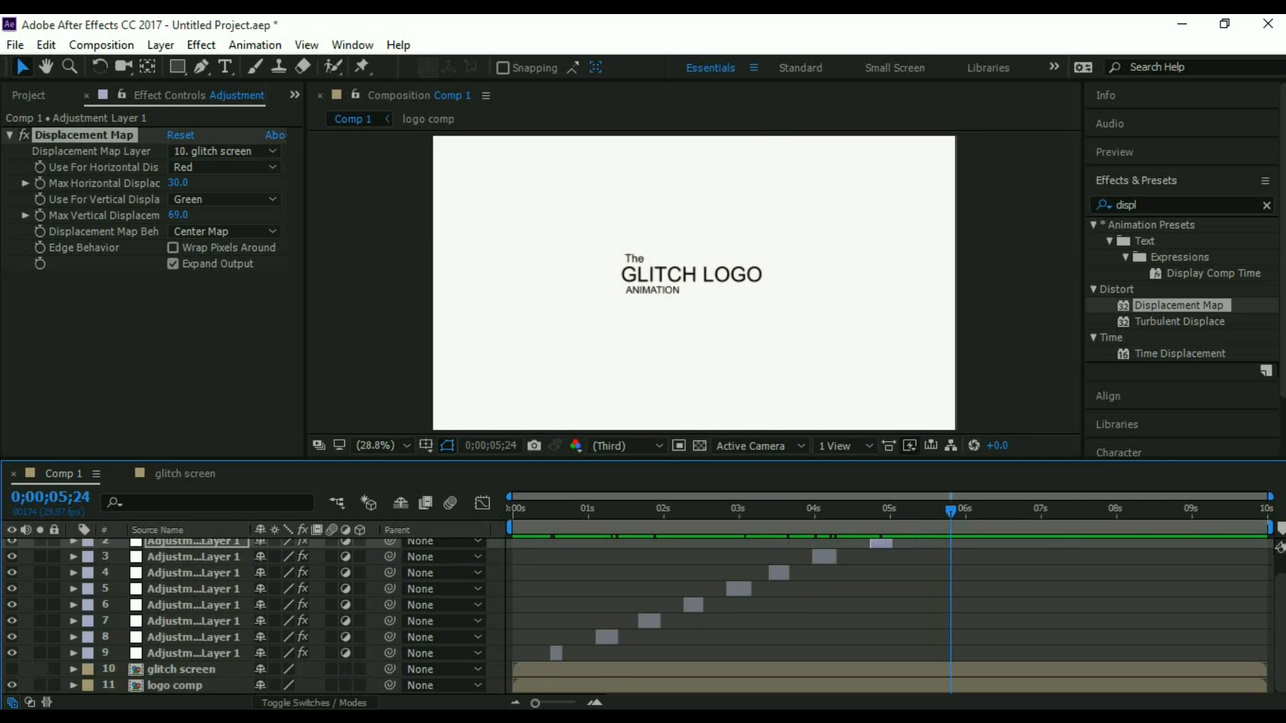
pyautogui.moveTo(954, 508); pyautogui.dragTo(521, 533)
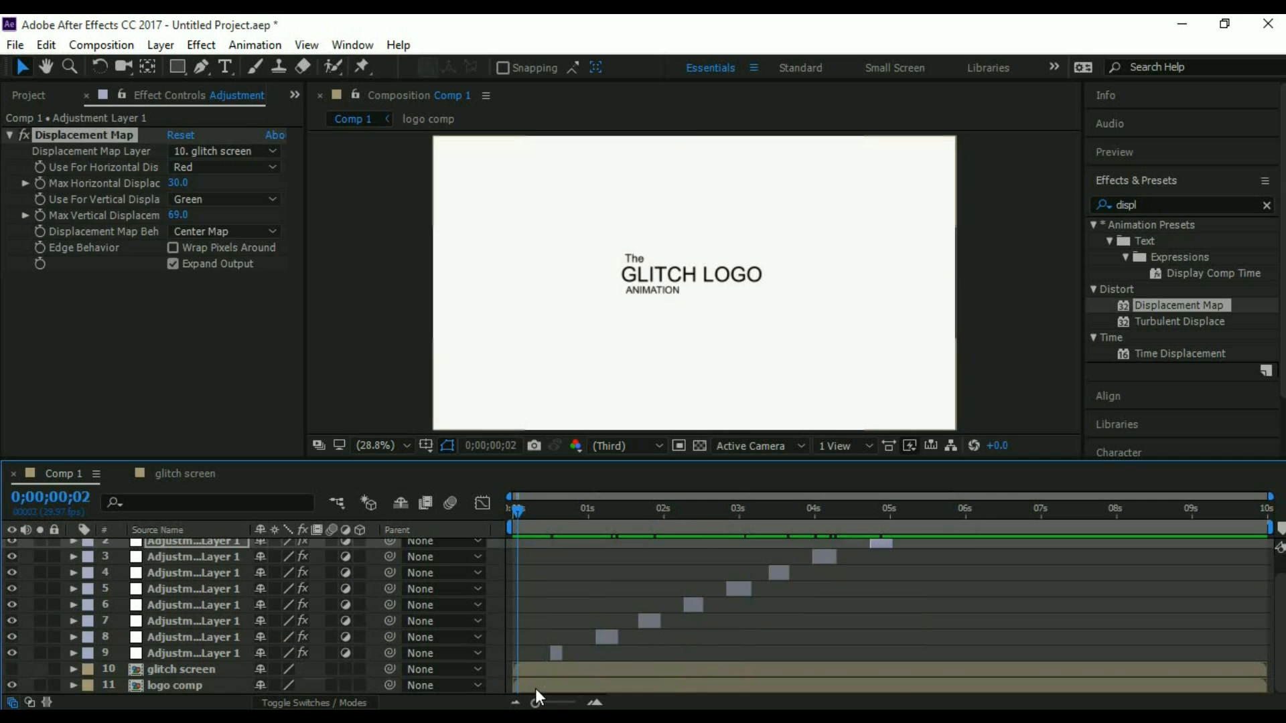
pyautogui.click(158, 685)
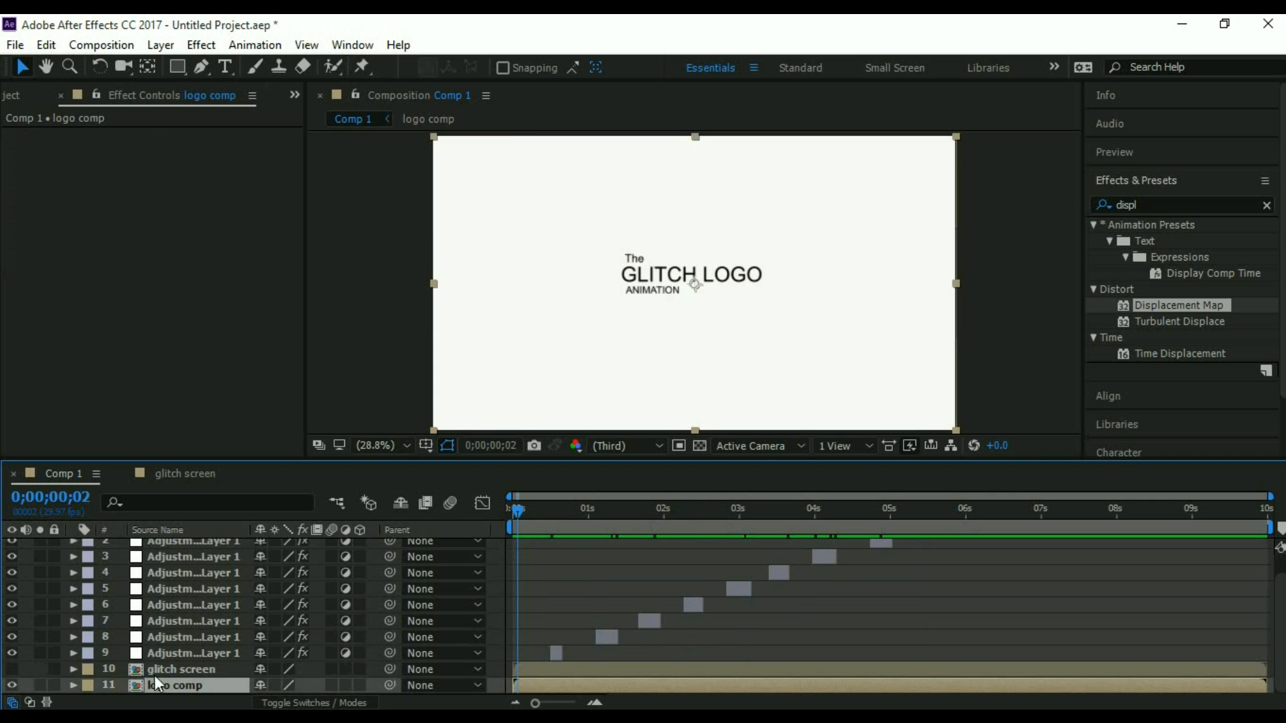
pyautogui.click(73, 684)
pyautogui.click(90, 685)
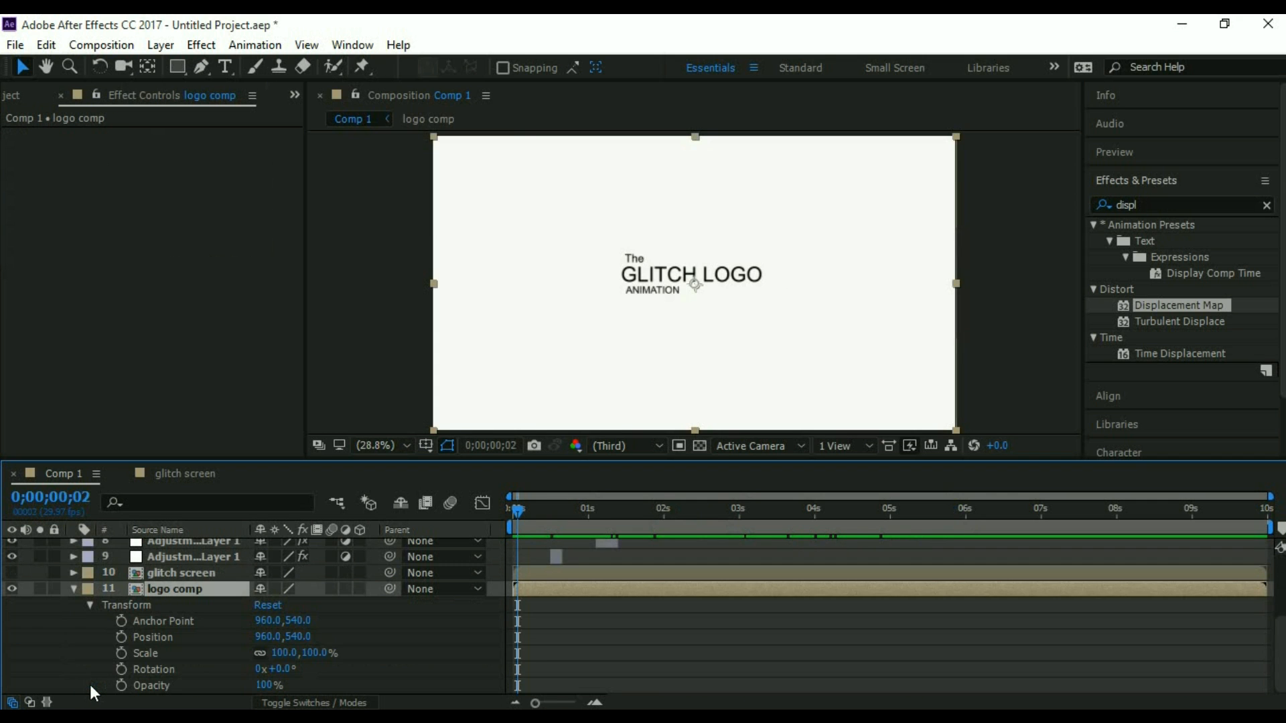
pyautogui.moveTo(316, 660); pyautogui.dragTo(360, 654)
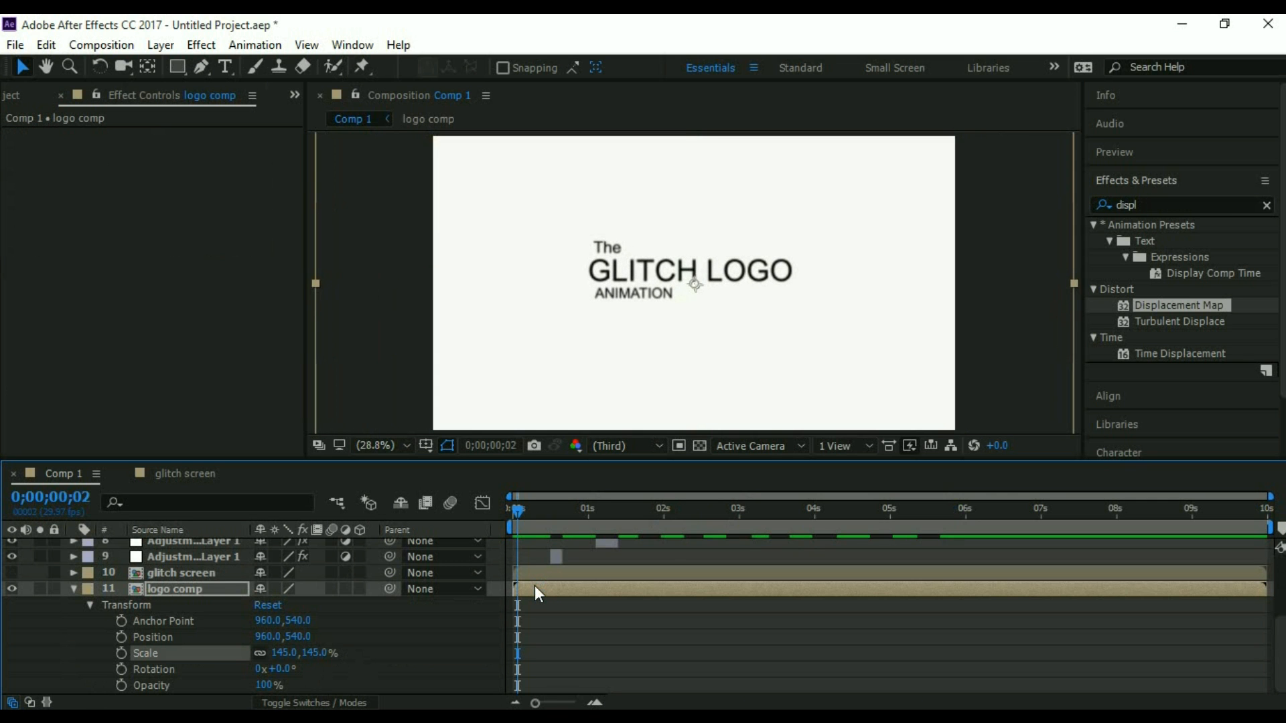
pyautogui.moveTo(526, 512)
pyautogui.mouseDown()
pyautogui.moveTo(676, 511)
pyautogui.moveTo(519, 527)
pyautogui.mouseUp()
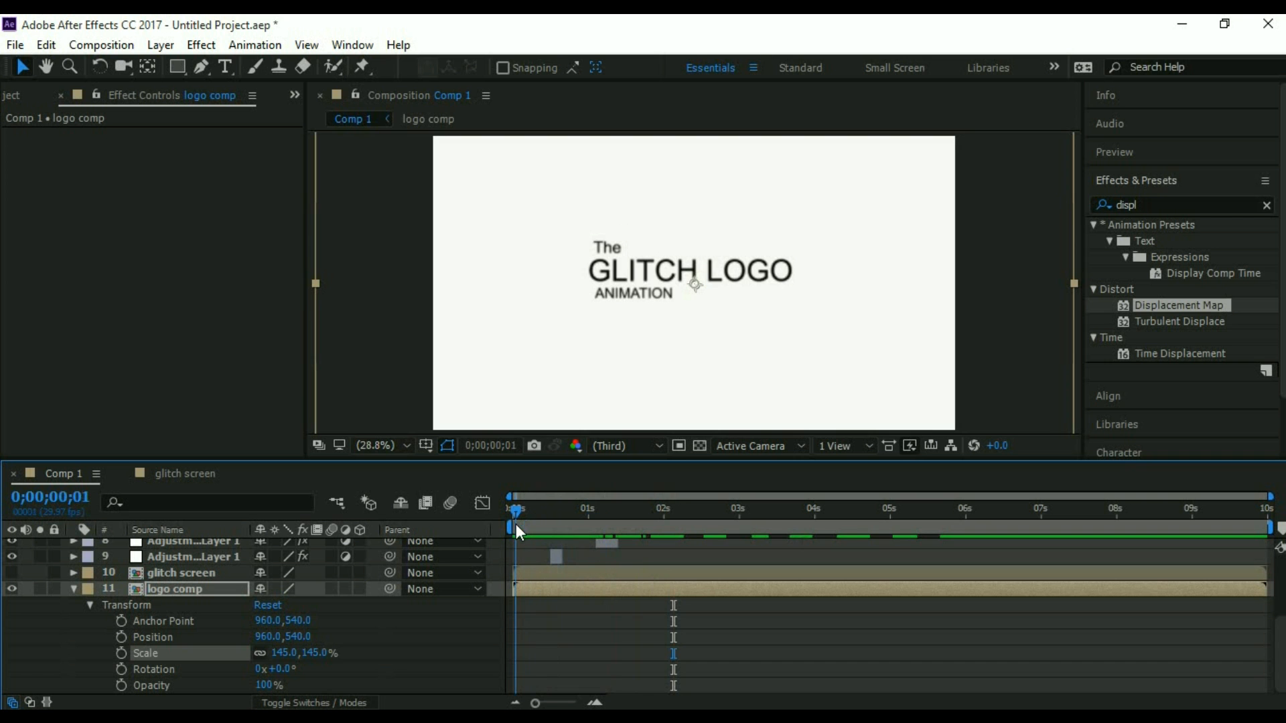
pyautogui.click(122, 652)
# Keyframe the logo comp layer's Scale at 100% at 0;00;04;02 and preview the animation from the start.
pyautogui.moveTo(516, 507); pyautogui.dragTo(820, 520)
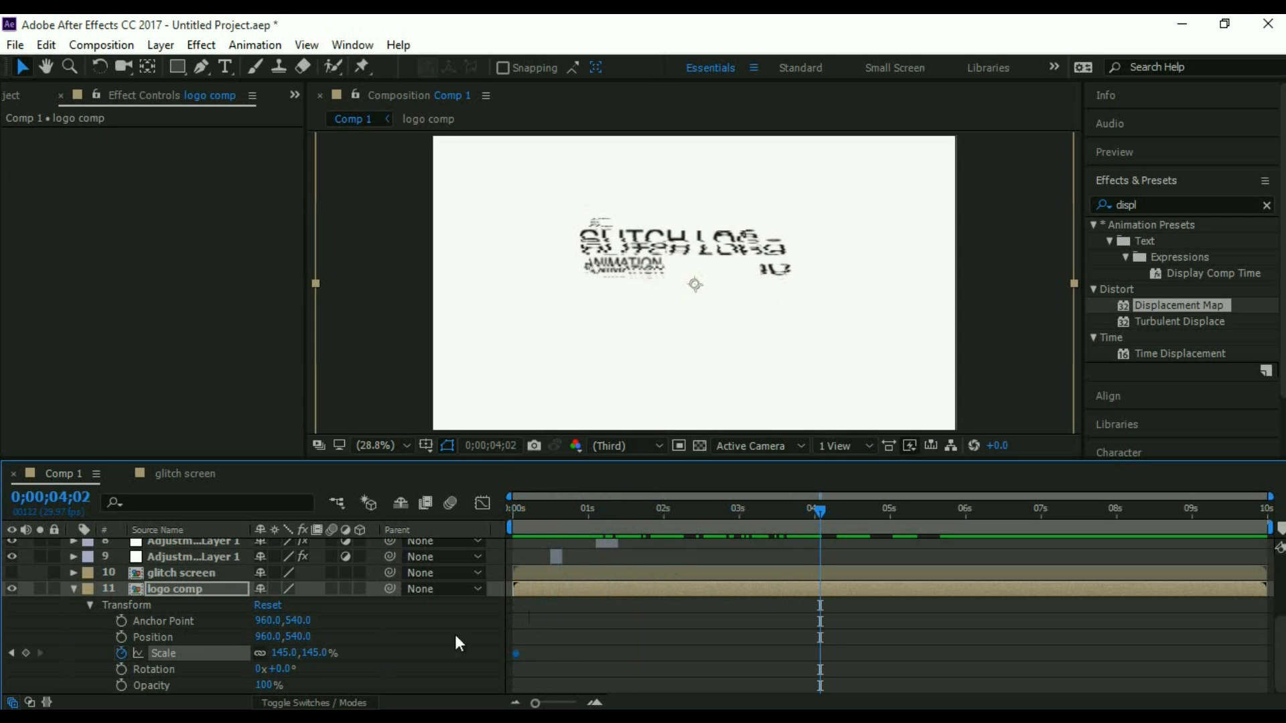
pyautogui.click(281, 653)
pyautogui.write('100')
pyautogui.press('Return')
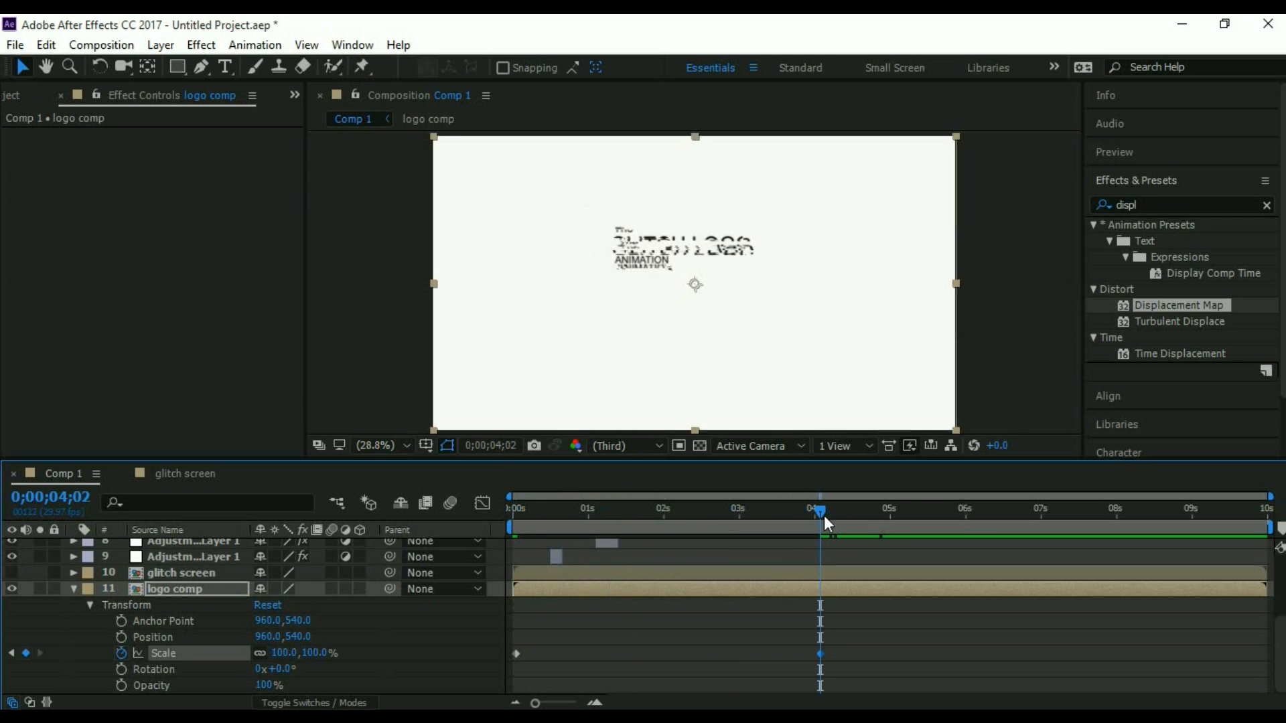
pyautogui.press('Home')
pyautogui.press('space')
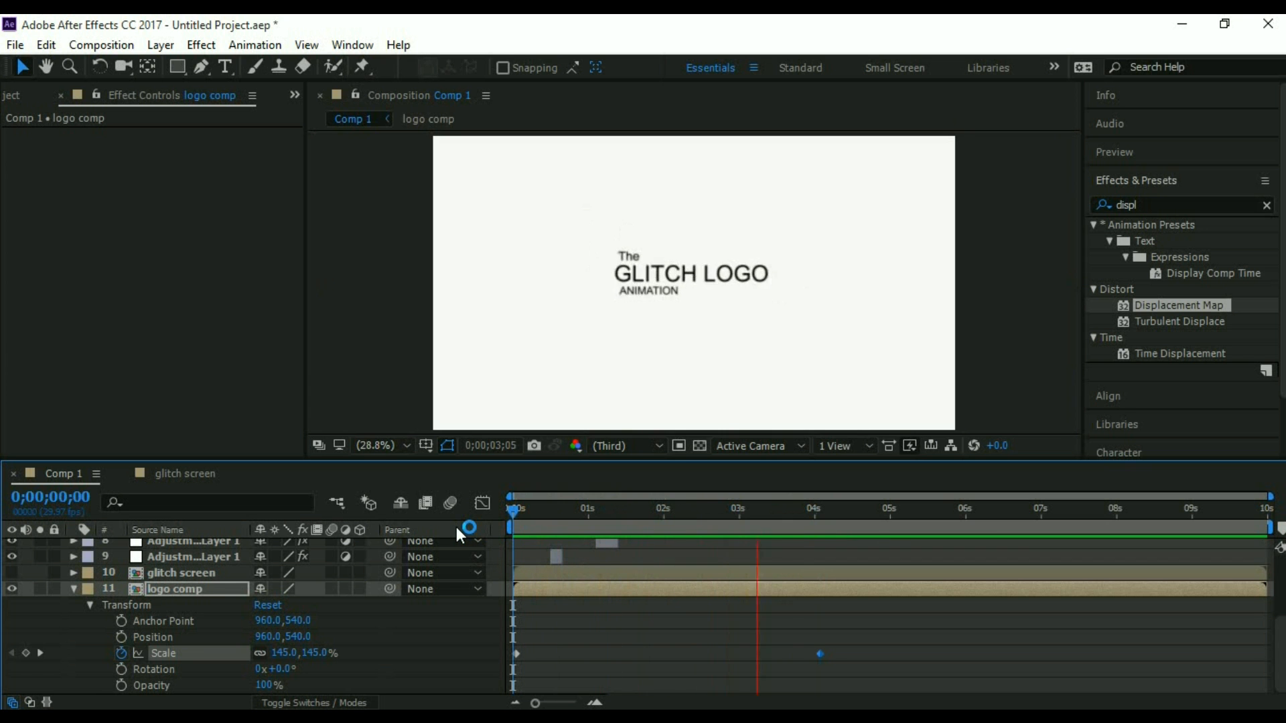
pyautogui.press('space')
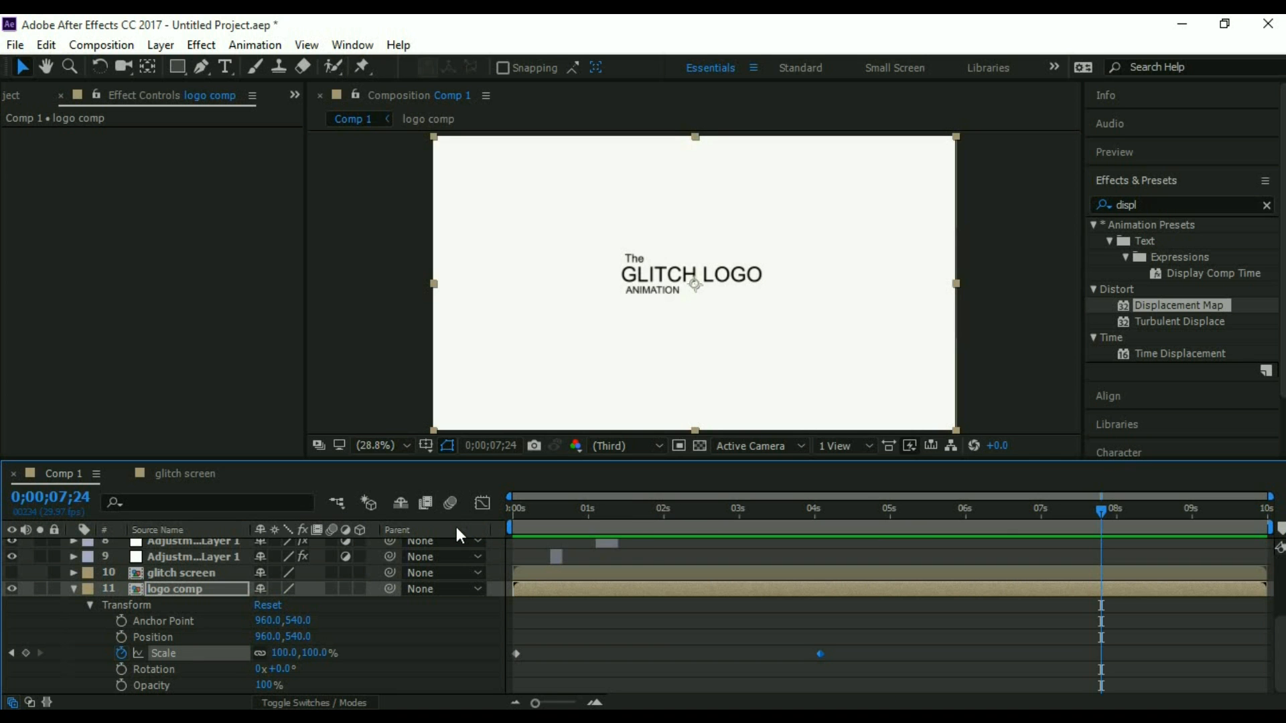